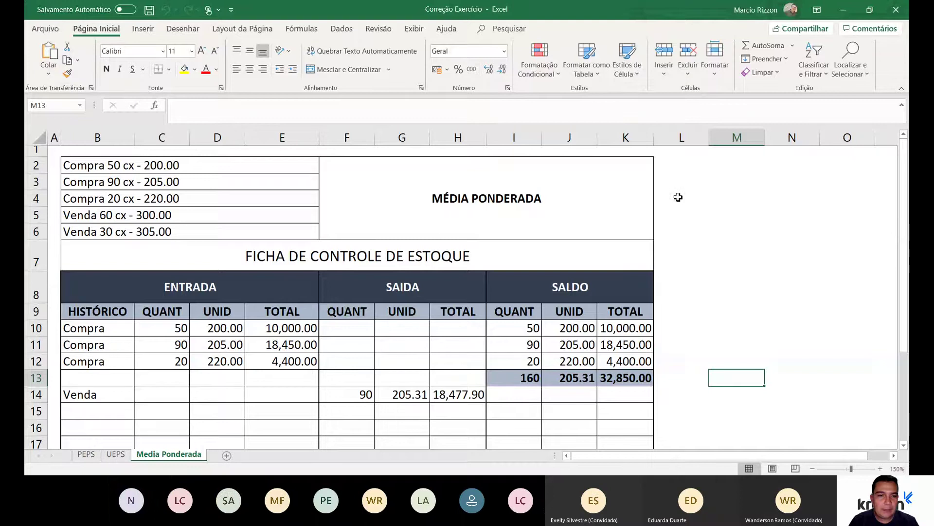
- Look through the PEPS, UEPS and Media Ponderada sheets, finishing on the PEPS sheet
{"action": "left_click", "coordinate": [678, 197]}
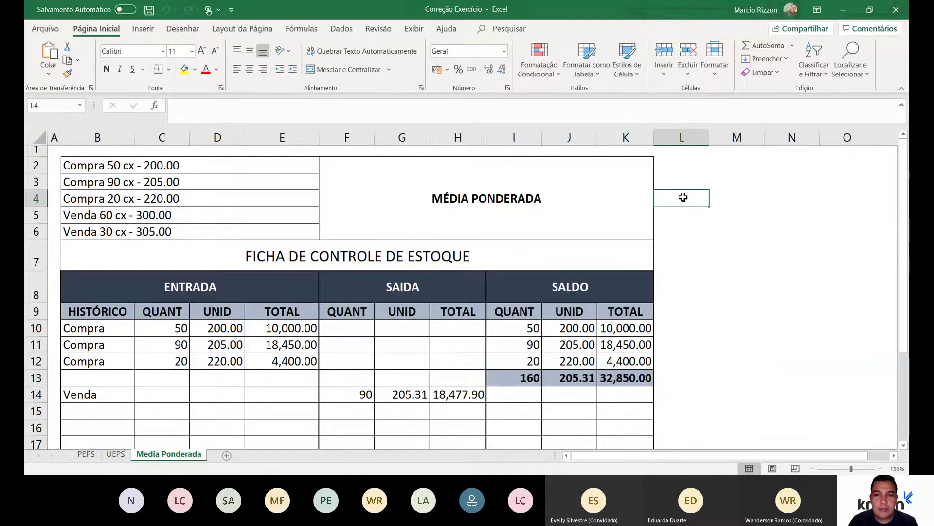
{"action": "left_click", "coordinate": [86, 454]}
{"action": "left_click", "coordinate": [116, 455]}
{"action": "left_click", "coordinate": [85, 455]}
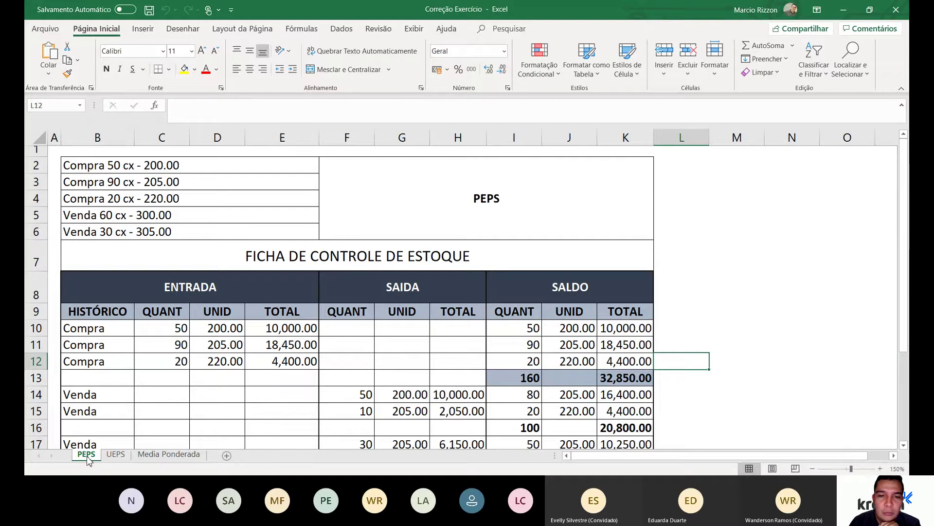
{"action": "left_click", "coordinate": [121, 458]}
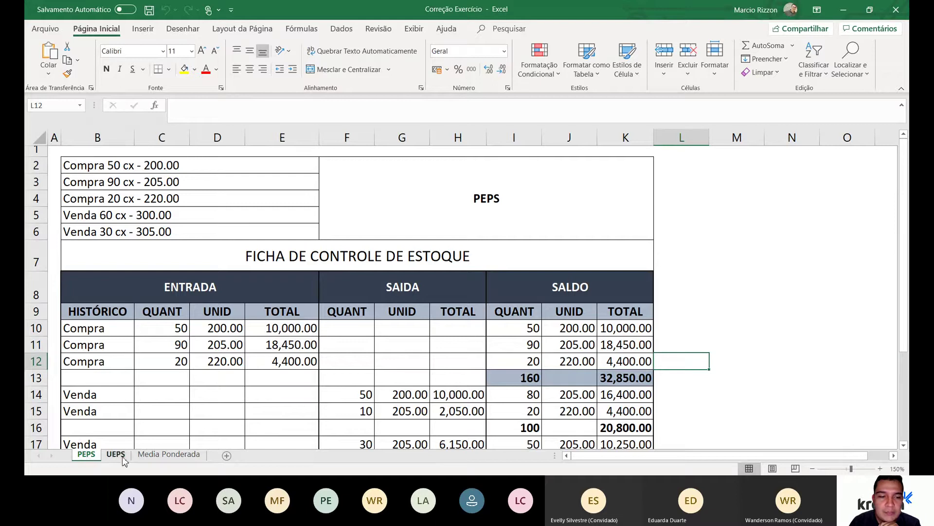
{"action": "left_click", "coordinate": [164, 457]}
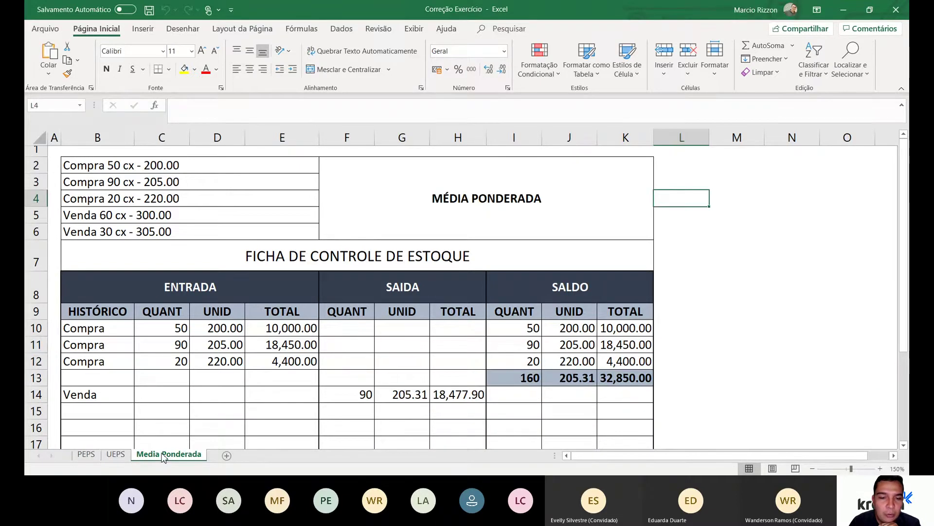
{"action": "left_click", "coordinate": [90, 457]}
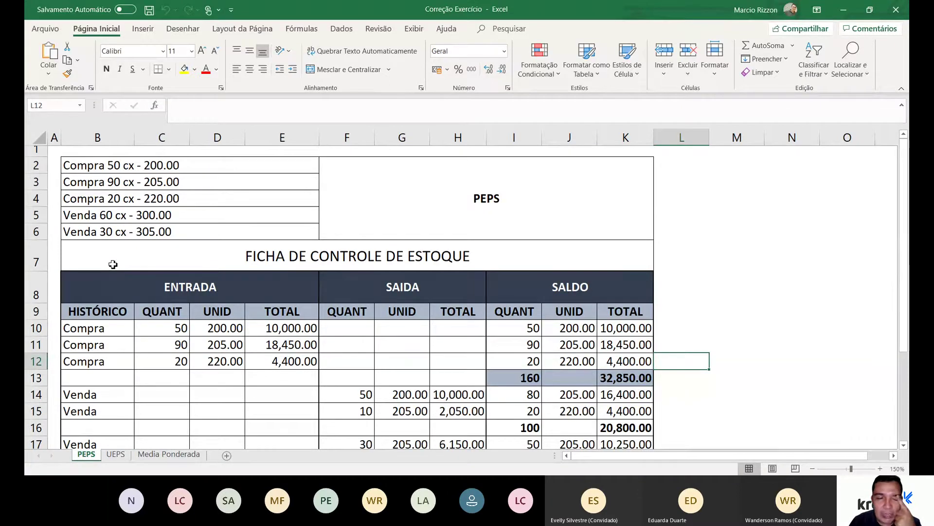
- Review the listed purchase and sale transactions in rows 2 to 6 of the PEPS sheet one by one
{"action": "left_click", "coordinate": [133, 161]}
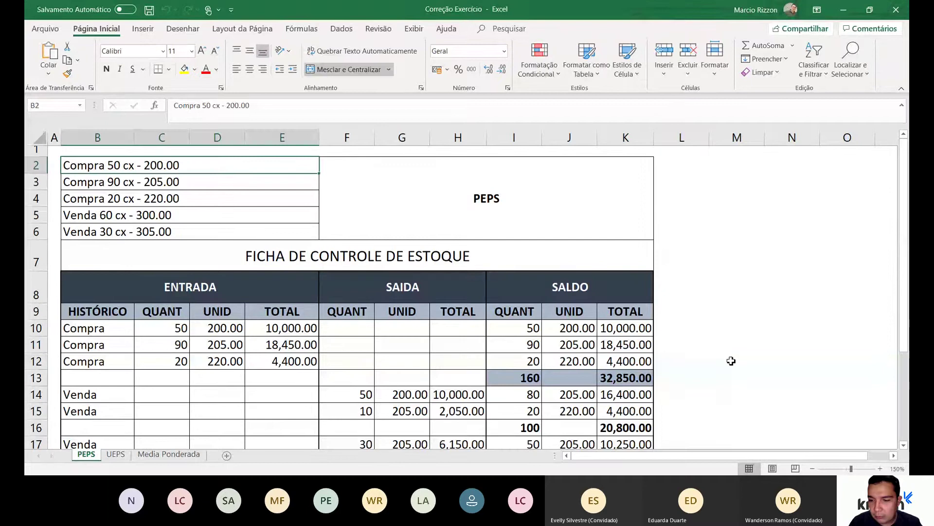
{"action": "key", "text": "alt+Tab"}
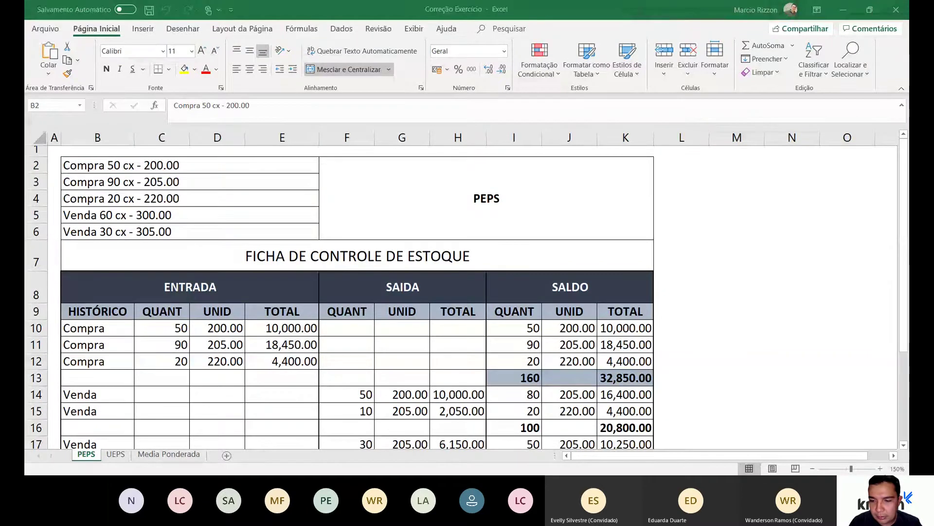
{"action": "key", "text": "alt+Tab"}
{"action": "left_click", "coordinate": [881, 468]}
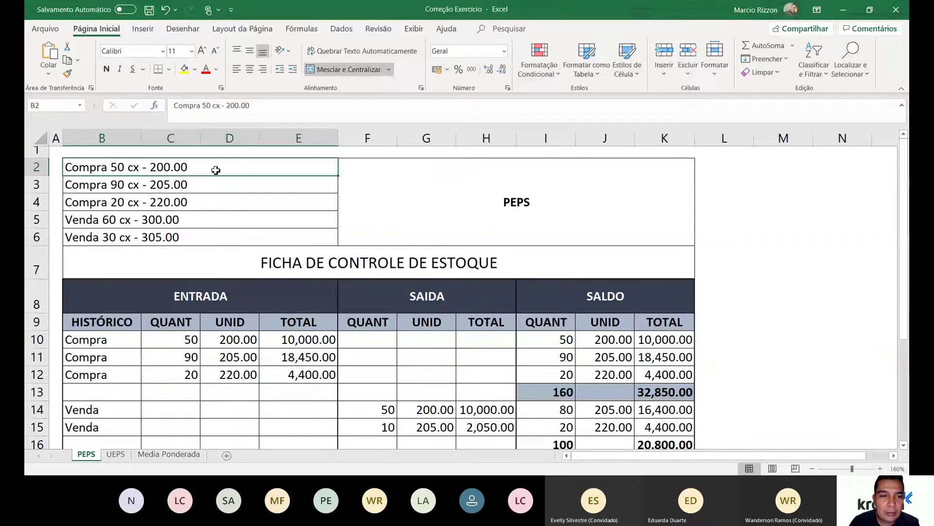
{"action": "left_click", "coordinate": [92, 187]}
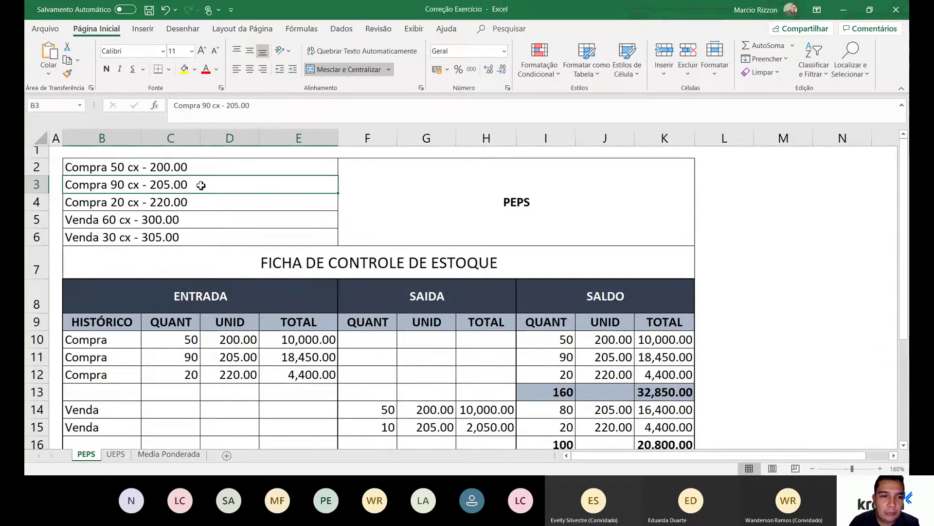
{"action": "left_click", "coordinate": [96, 205]}
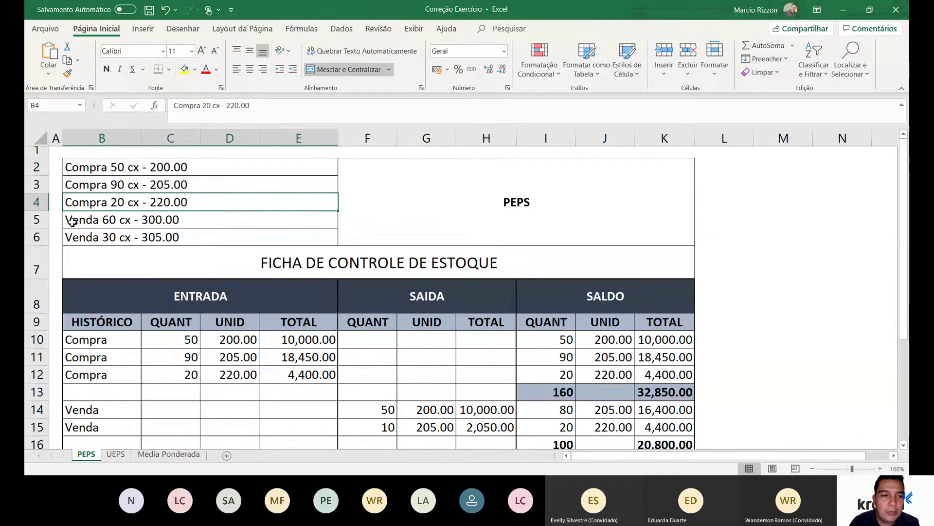
{"action": "left_click", "coordinate": [99, 221]}
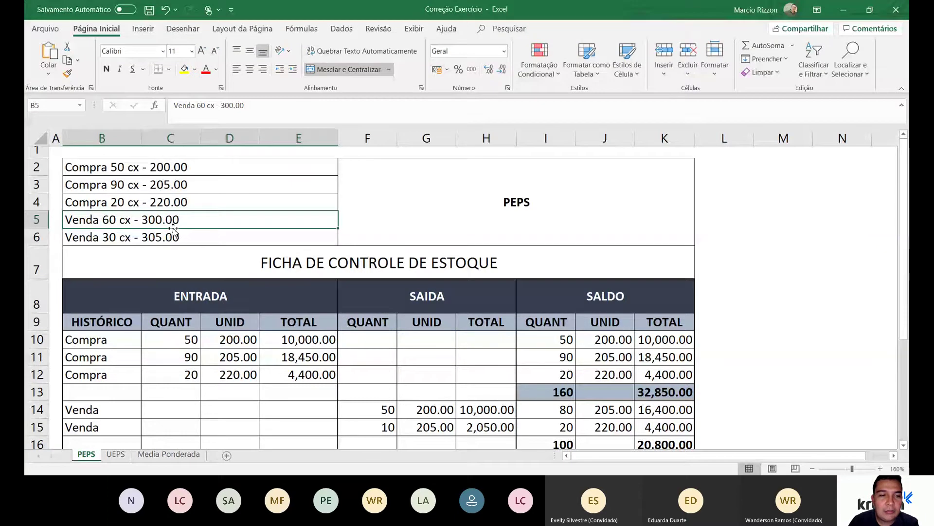
{"action": "left_click", "coordinate": [94, 237]}
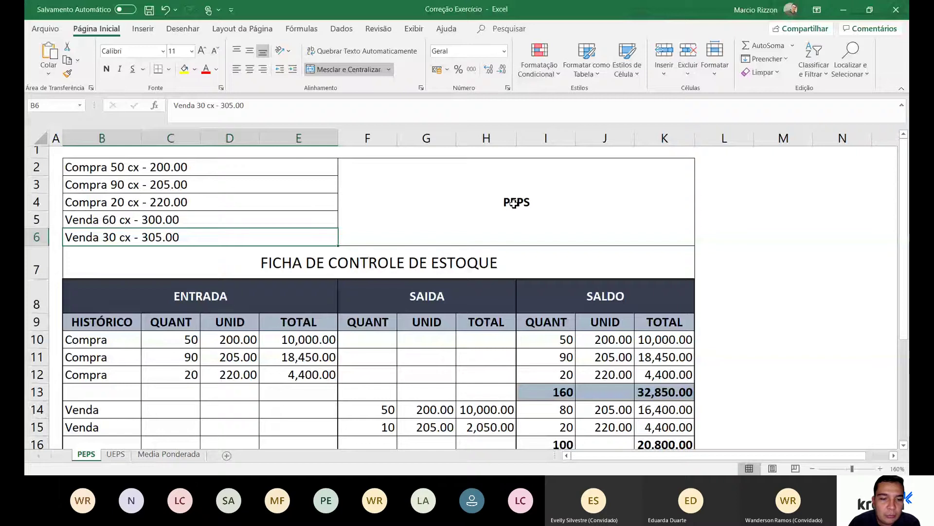
- Examine the ENTRADA and SAIDA totals in row 19 and the Custo da Mercadoria Vendida calculation below the stock card
{"action": "scroll", "coordinate": [514, 204], "scroll_direction": "down", "scroll_amount": 2}
{"action": "left_click", "coordinate": [299, 397]}
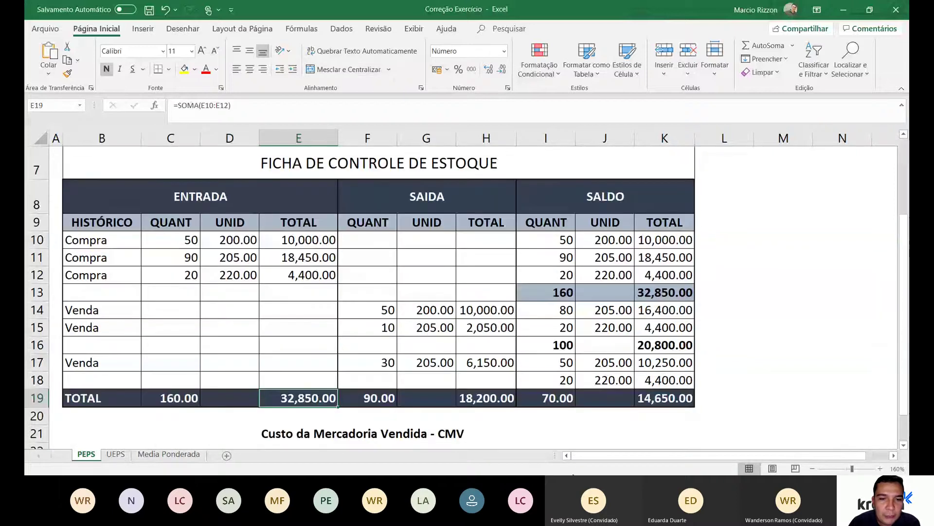
{"action": "left_click", "coordinate": [388, 398]}
{"action": "left_click", "coordinate": [475, 397]}
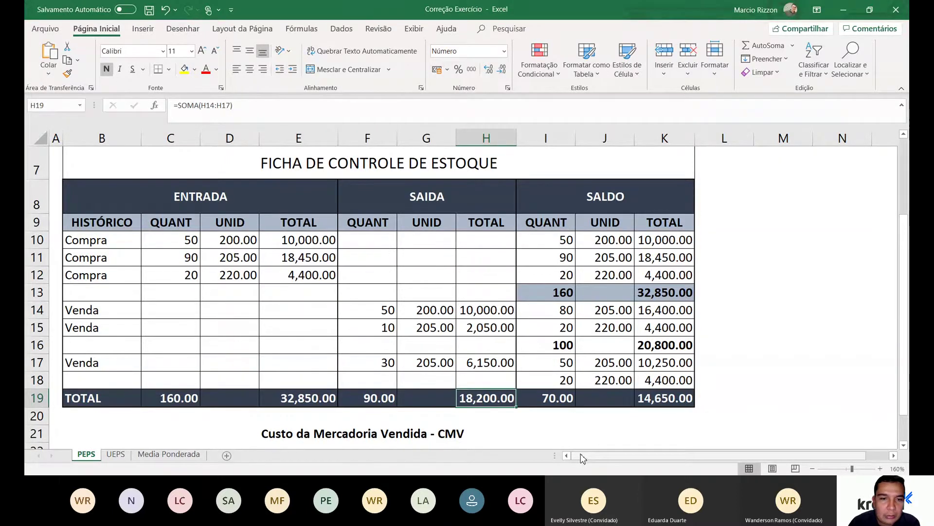
{"action": "scroll", "coordinate": [565, 438], "scroll_direction": "down", "scroll_amount": 2}
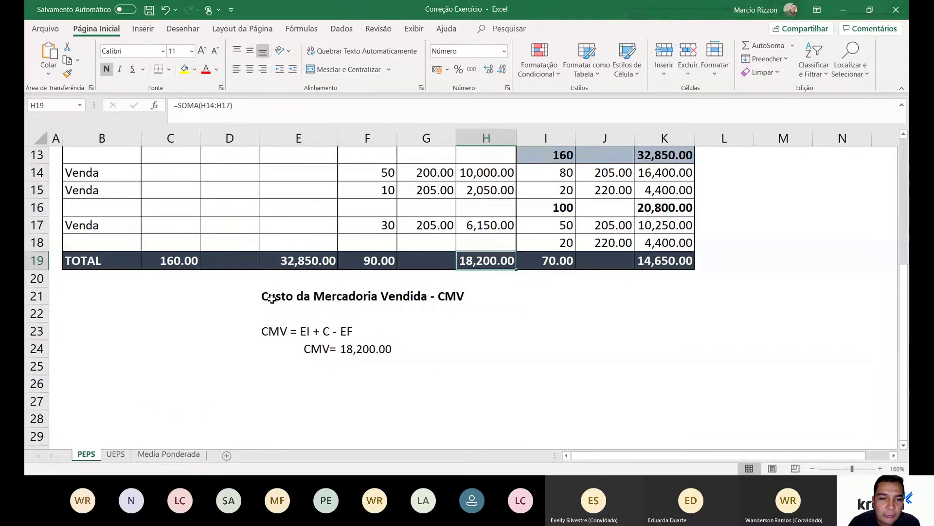
{"action": "left_click", "coordinate": [271, 298]}
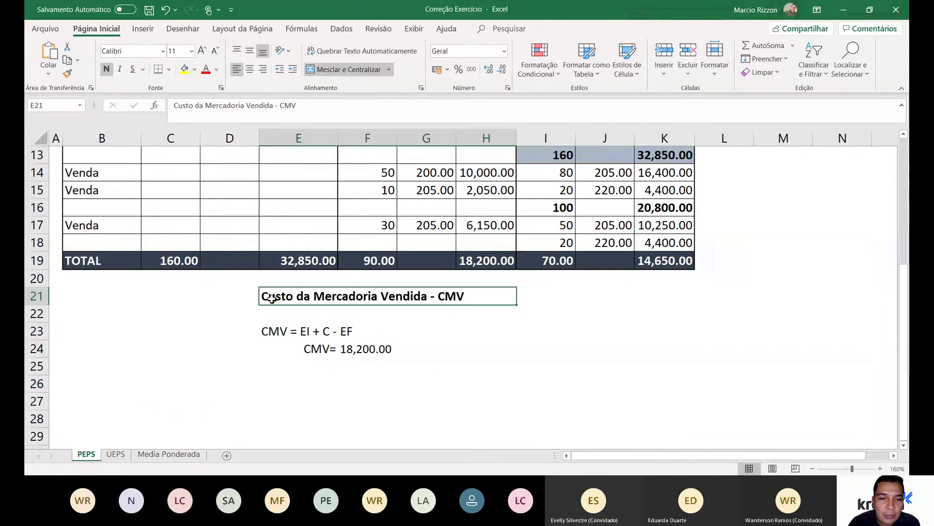
{"action": "left_click", "coordinate": [377, 350]}
{"action": "scroll", "coordinate": [569, 319], "scroll_direction": "down", "scroll_amount": 1}
- Review the Compra and Venda entries in the HISTÓRICO column and the PEPS method heading
{"action": "scroll", "coordinate": [570, 321], "scroll_direction": "up", "scroll_amount": 5}
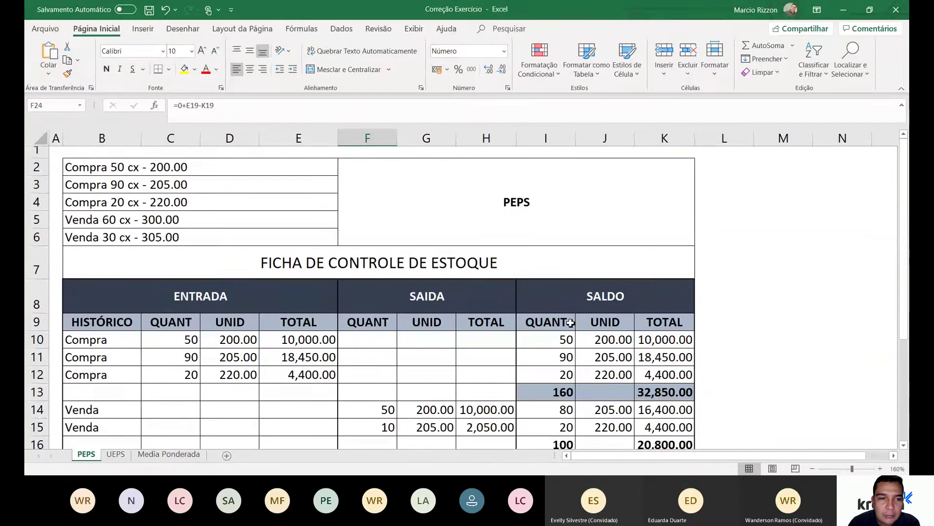
{"action": "scroll", "coordinate": [570, 323], "scroll_direction": "down", "scroll_amount": 1}
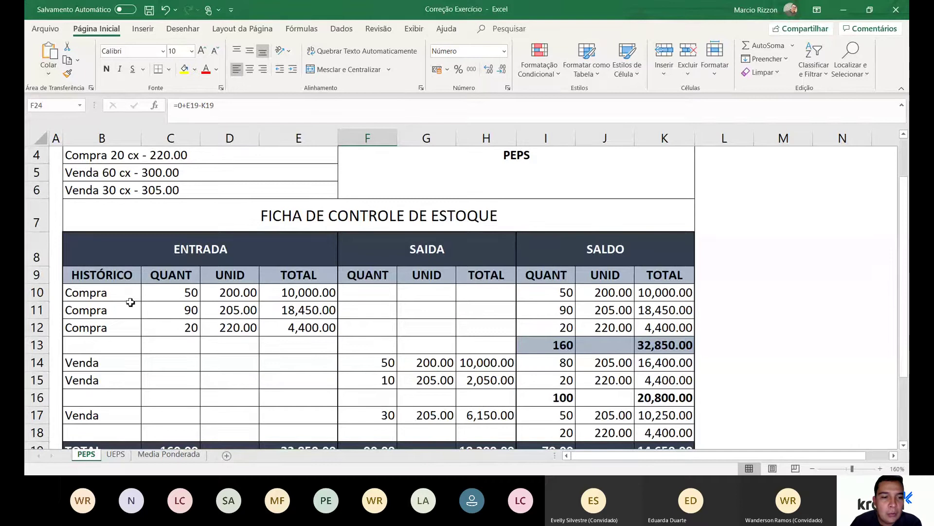
{"action": "left_click", "coordinate": [113, 294]}
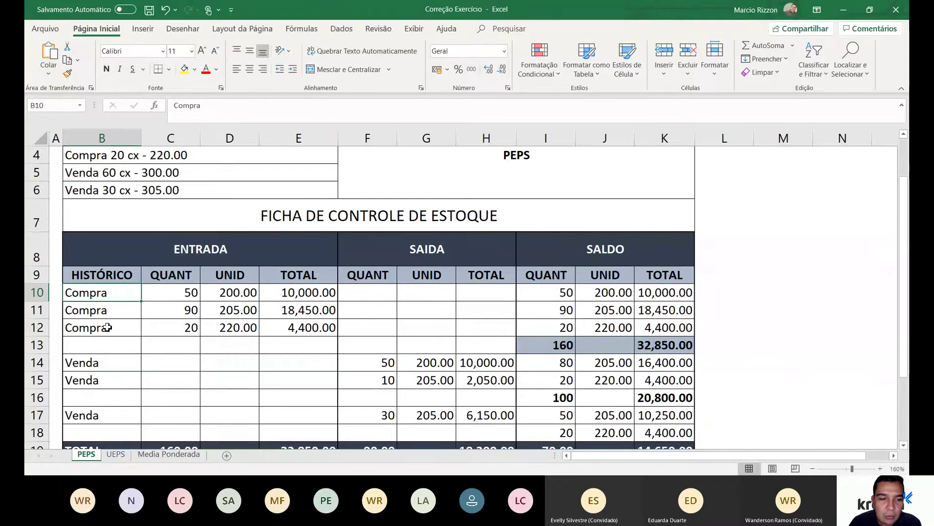
{"action": "left_click", "coordinate": [119, 363]}
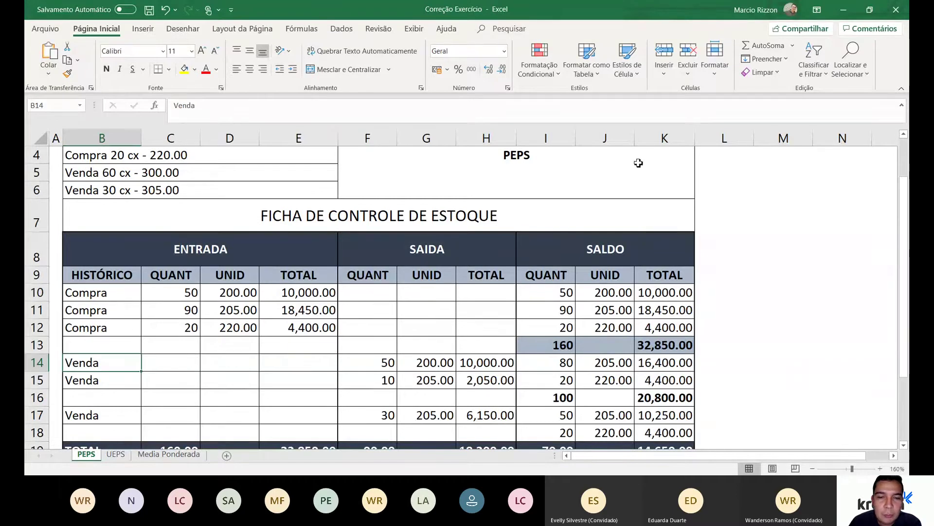
{"action": "scroll", "coordinate": [523, 171], "scroll_direction": "up", "scroll_amount": 1}
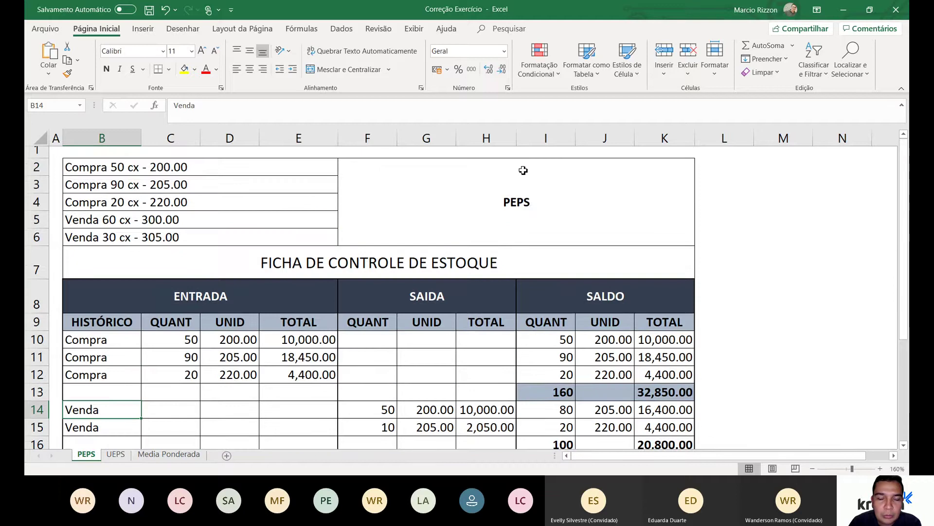
{"action": "left_click", "coordinate": [509, 202]}
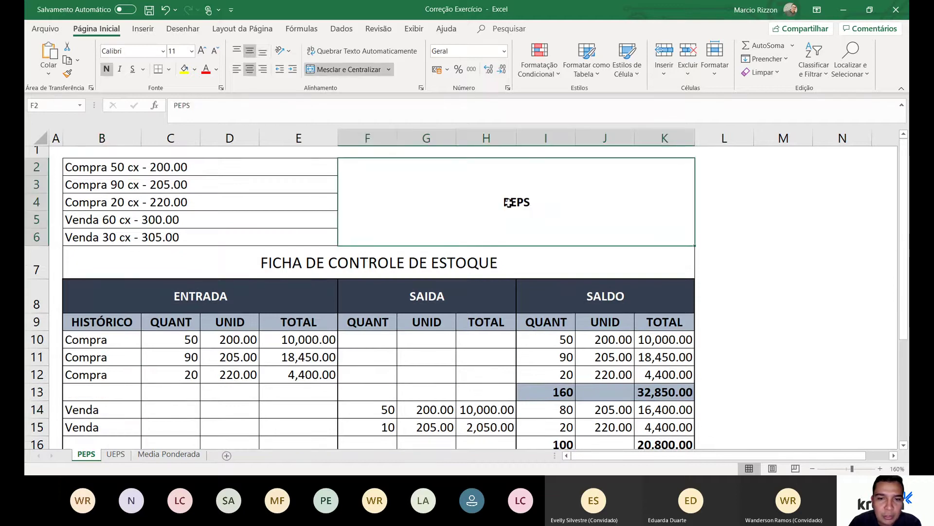
{"action": "scroll", "coordinate": [529, 207], "scroll_direction": "down", "scroll_amount": 1}
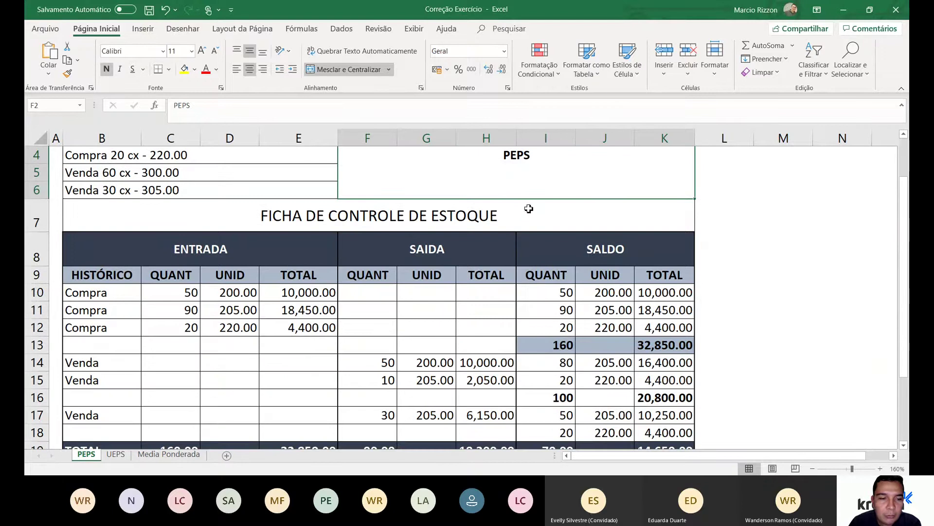
- Check the quantity, unit cost and total of each Compra entry in rows 10 to 12 of the ENTRADA section
{"action": "left_click", "coordinate": [76, 295]}
{"action": "scroll", "coordinate": [77, 295], "scroll_direction": "up", "scroll_amount": 1}
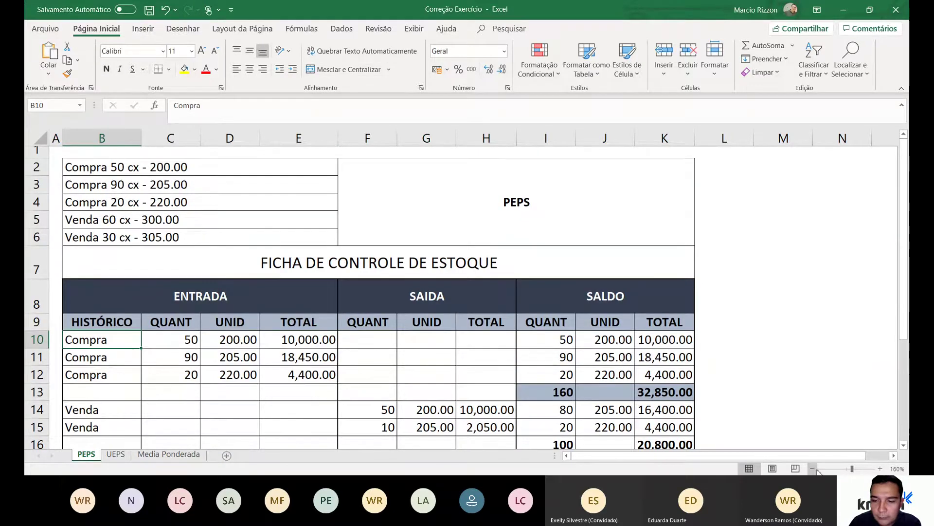
{"action": "scroll", "coordinate": [131, 328], "scroll_direction": "down", "scroll_amount": 1}
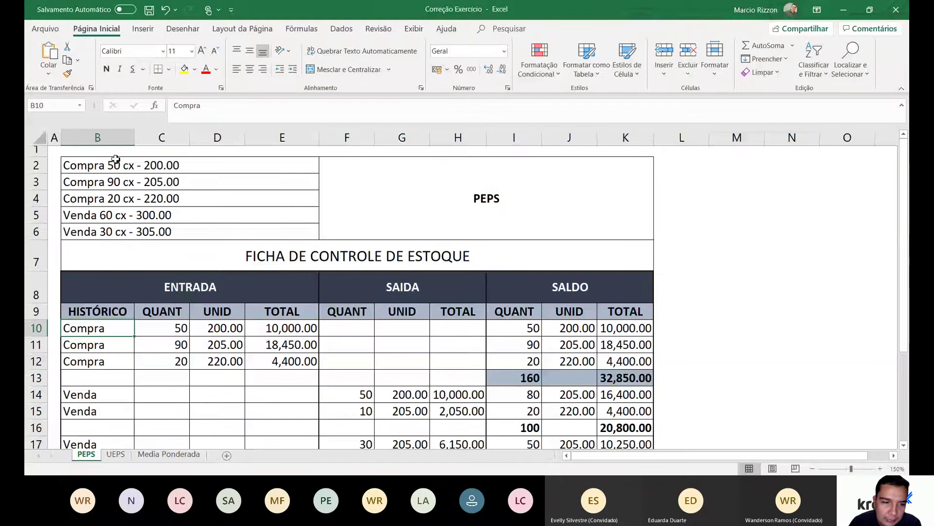
{"action": "key", "text": "Right"}
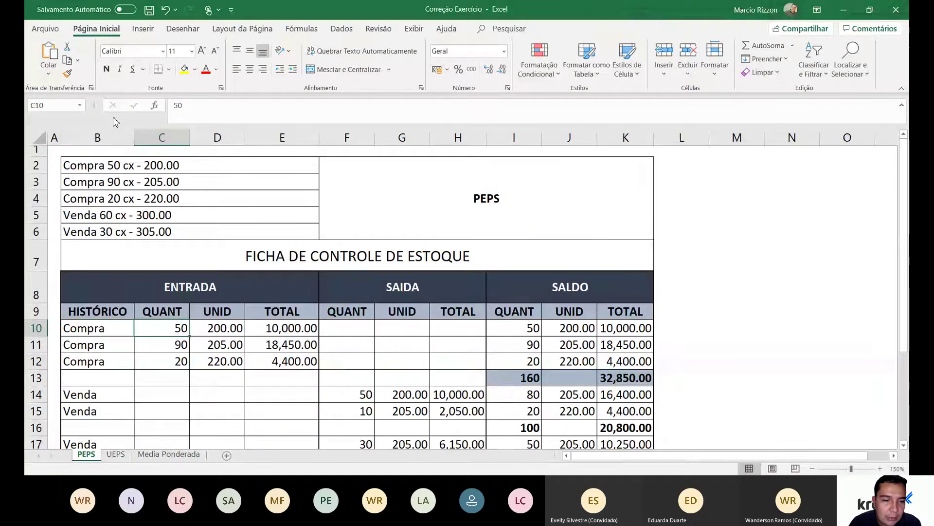
{"action": "left_click", "coordinate": [235, 331]}
{"action": "left_click", "coordinate": [292, 327]}
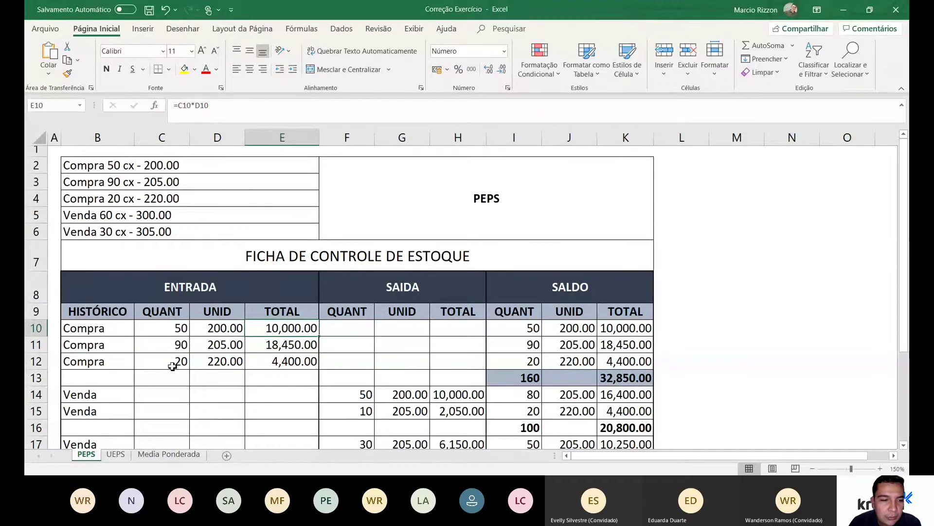
{"action": "left_click", "coordinate": [82, 342]}
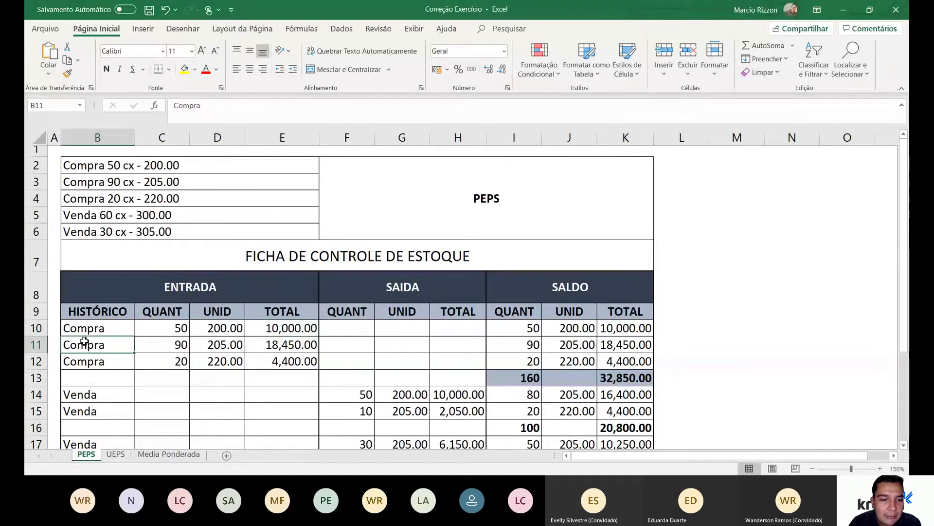
{"action": "left_click", "coordinate": [231, 345]}
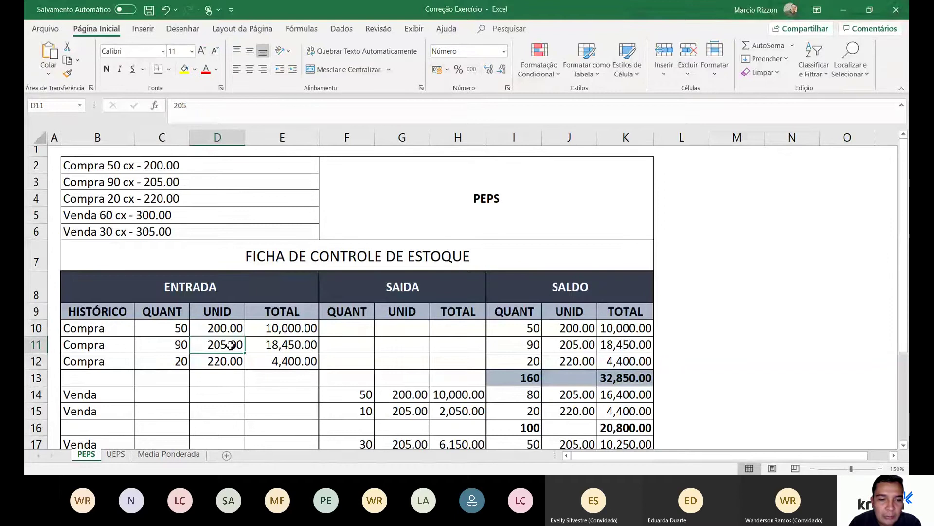
{"action": "left_click", "coordinate": [283, 345]}
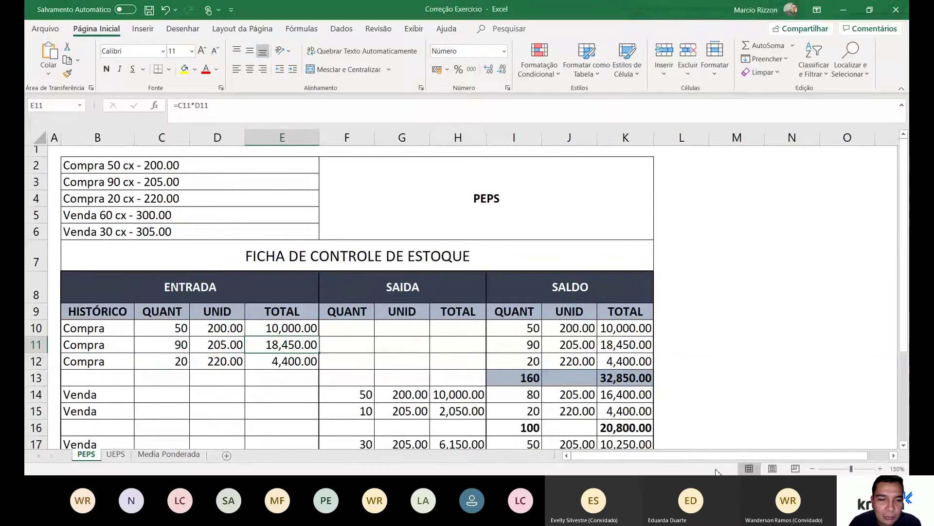
{"action": "left_click", "coordinate": [118, 360]}
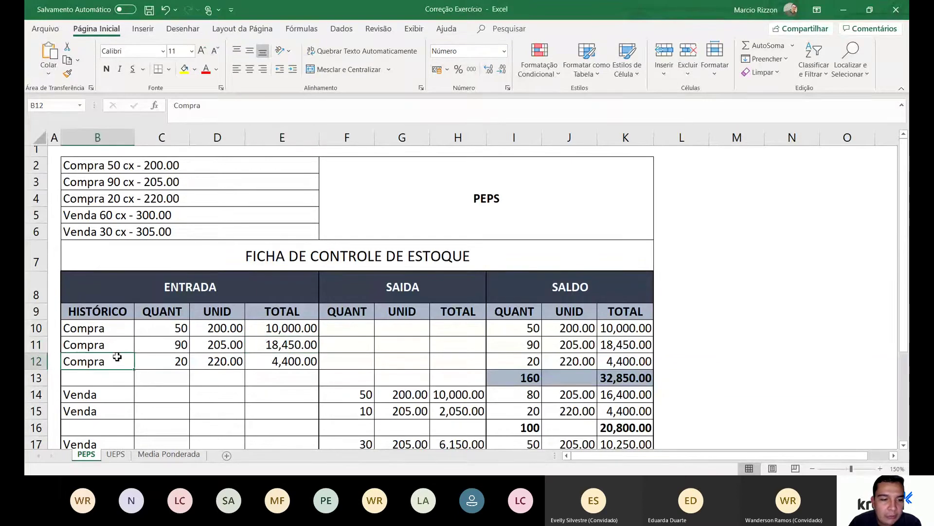
{"action": "left_click", "coordinate": [185, 361]}
{"action": "left_click", "coordinate": [235, 361]}
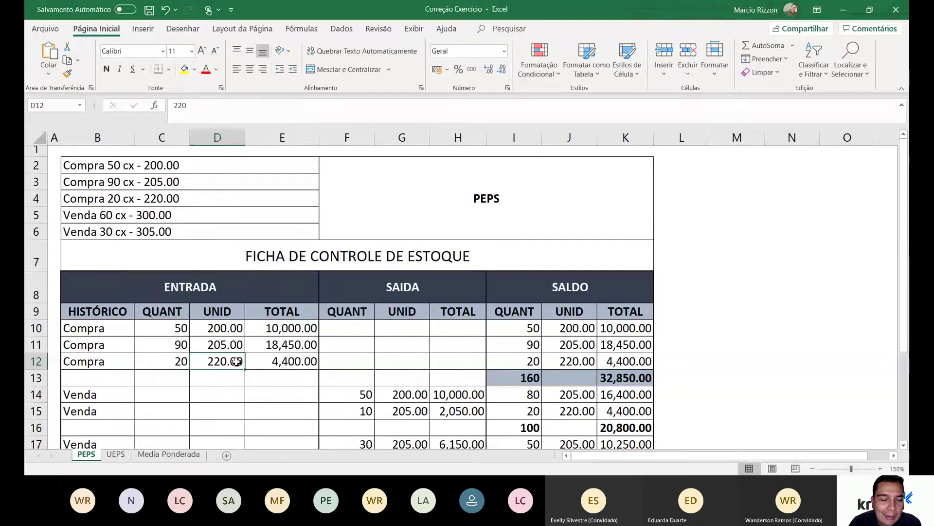
{"action": "left_click", "coordinate": [305, 360]}
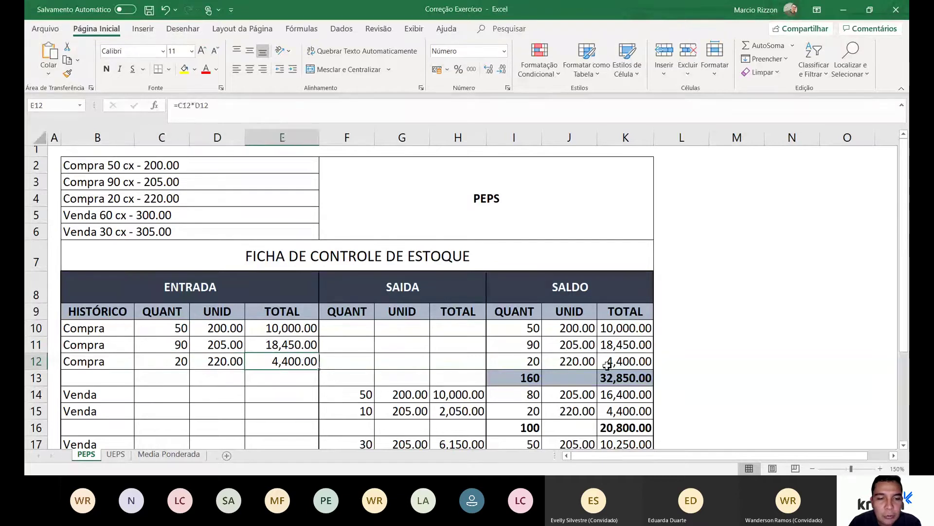
- Examine the SALDO section's purchase balances in rows 10 to 12 and the quantity and value sums in row 13
{"action": "scroll", "coordinate": [452, 316], "scroll_direction": "down", "scroll_amount": 2}
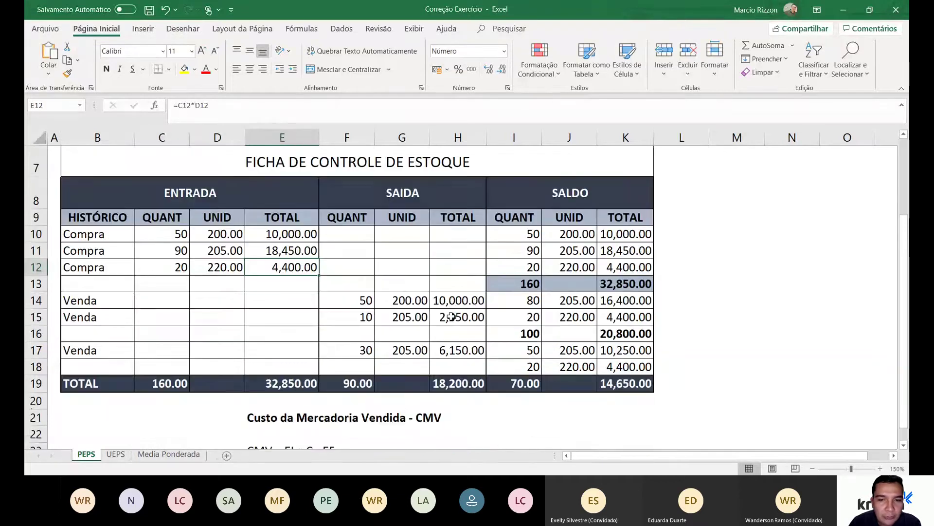
{"action": "left_click", "coordinate": [535, 190]}
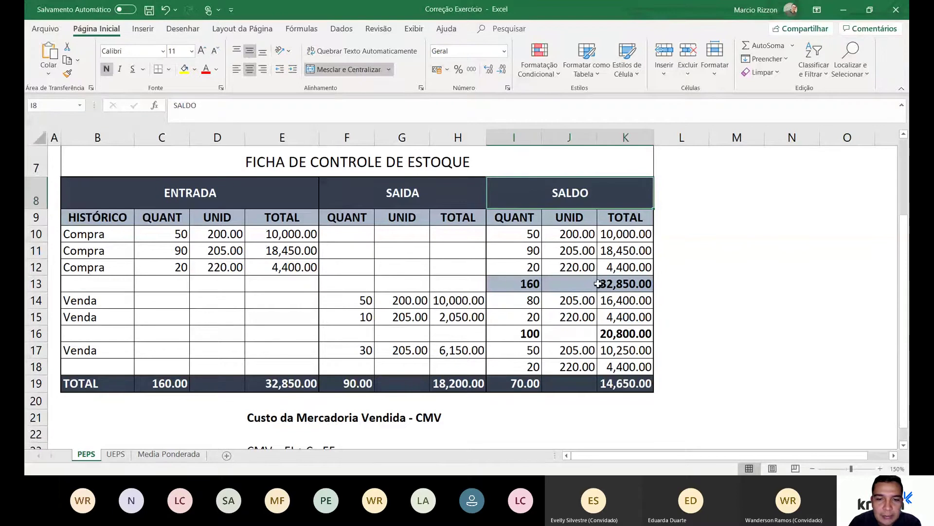
{"action": "left_click", "coordinate": [527, 233]}
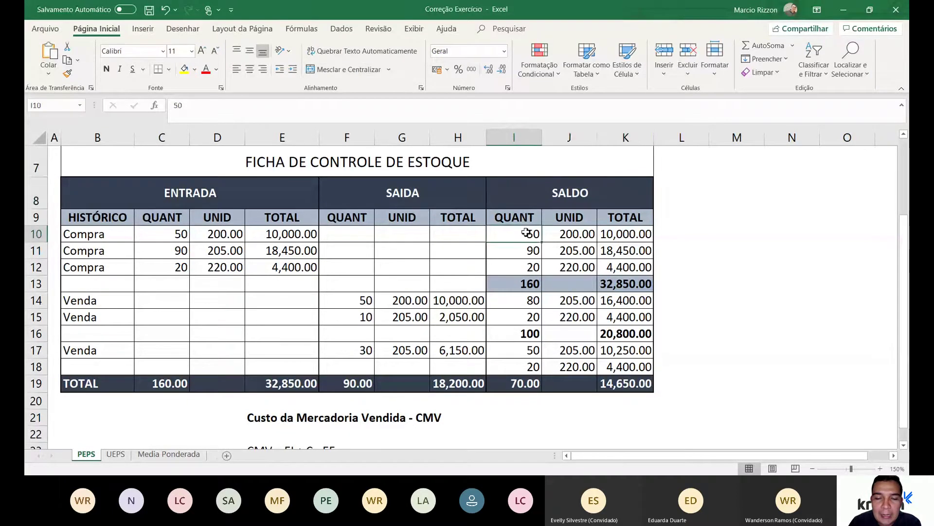
{"action": "left_click", "coordinate": [521, 284]}
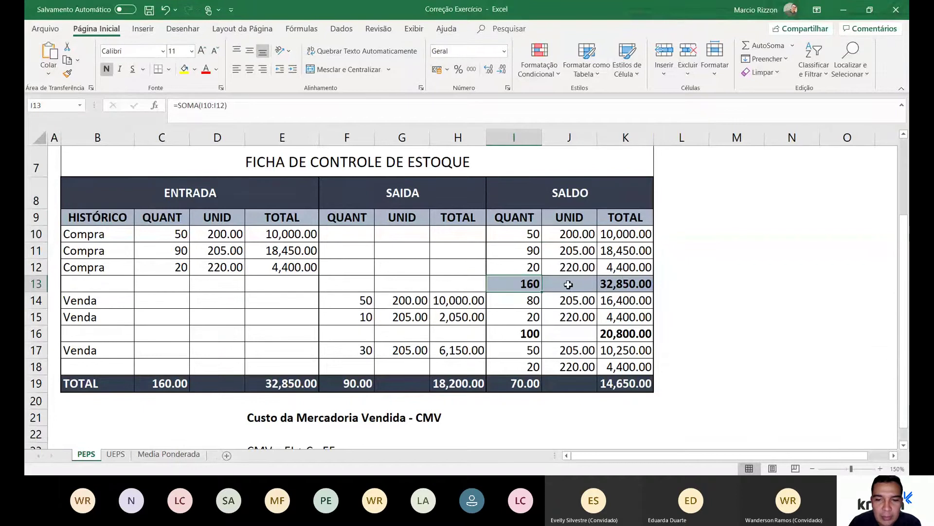
{"action": "left_click", "coordinate": [625, 278]}
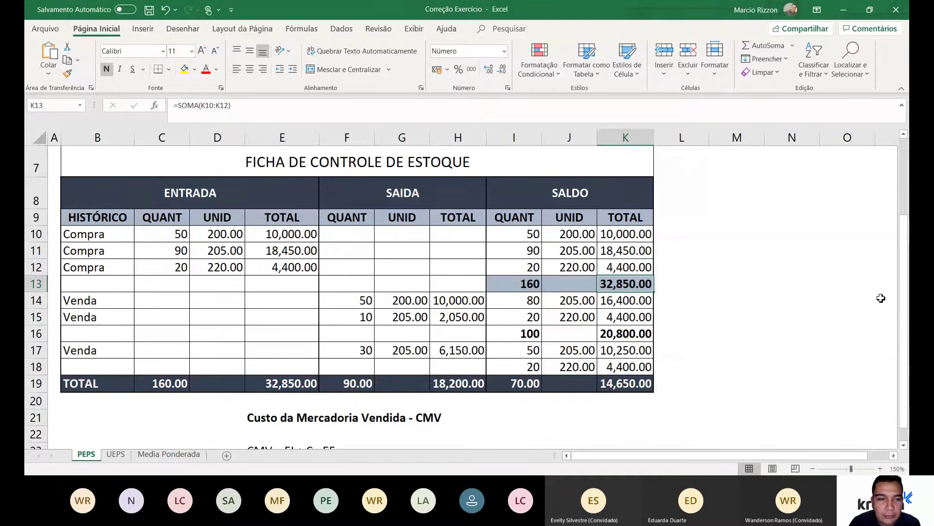
- Review the two Venda transactions listed in rows 5 and 6 and the first Venda entry in the HISTÓRICO column
{"action": "scroll", "coordinate": [831, 283], "scroll_direction": "up", "scroll_amount": 1}
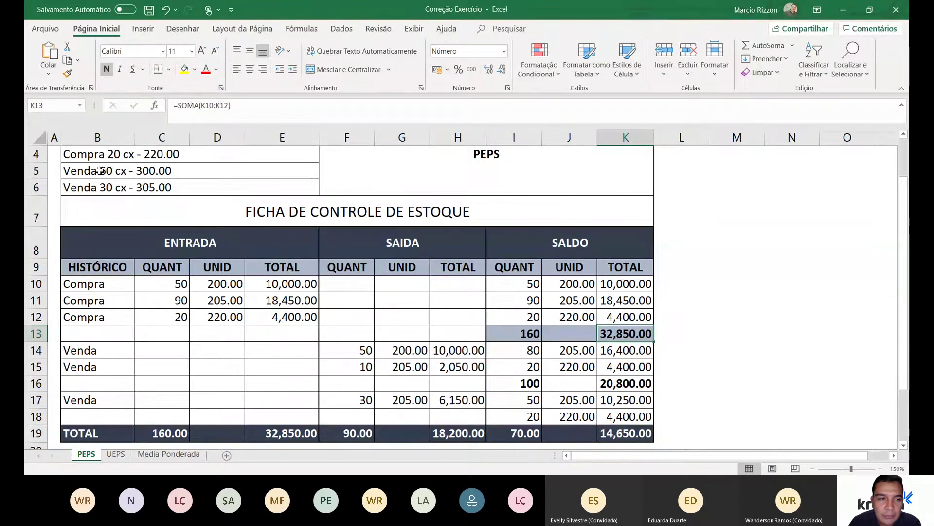
{"action": "left_click", "coordinate": [73, 167]}
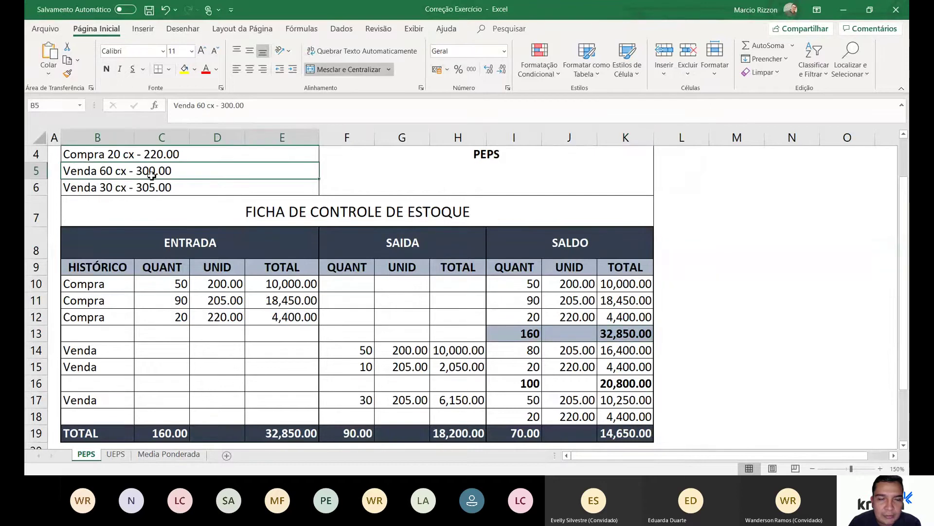
{"action": "left_click", "coordinate": [101, 190]}
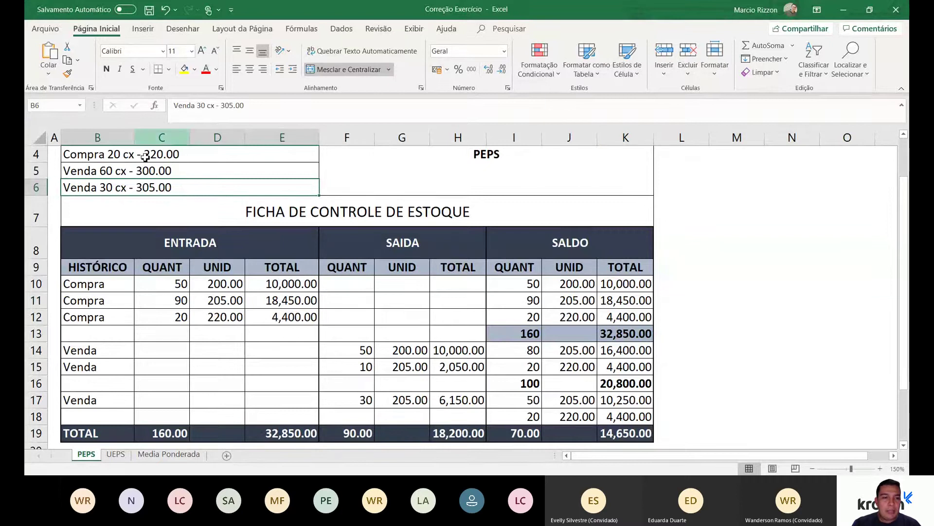
{"action": "left_click", "coordinate": [103, 349]}
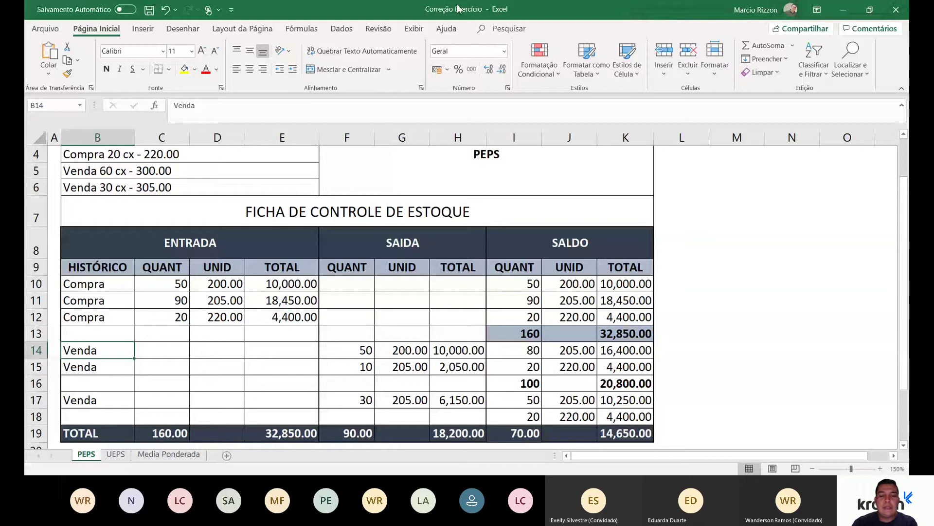
- Compare the first Venda line's quantity, unit cost and total in the SAIDA section with the oldest purchase balance in row 10
{"action": "left_click", "coordinate": [390, 241]}
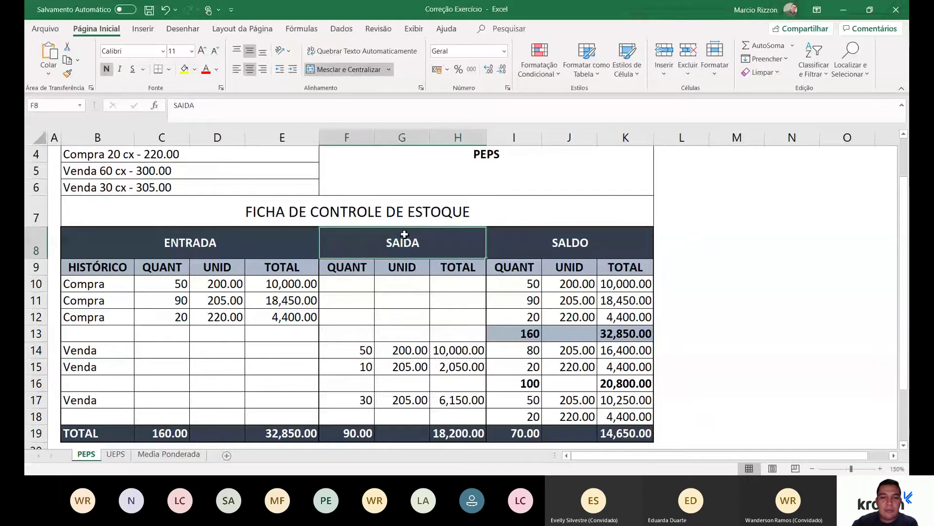
{"action": "left_click_drag", "start_coordinate": [404, 235], "coordinate": [414, 432]}
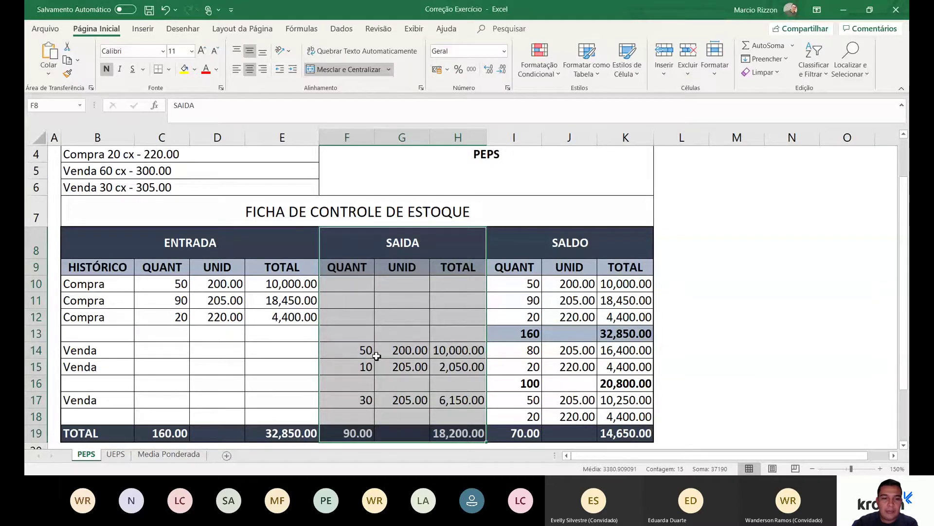
{"action": "left_click", "coordinate": [350, 352]}
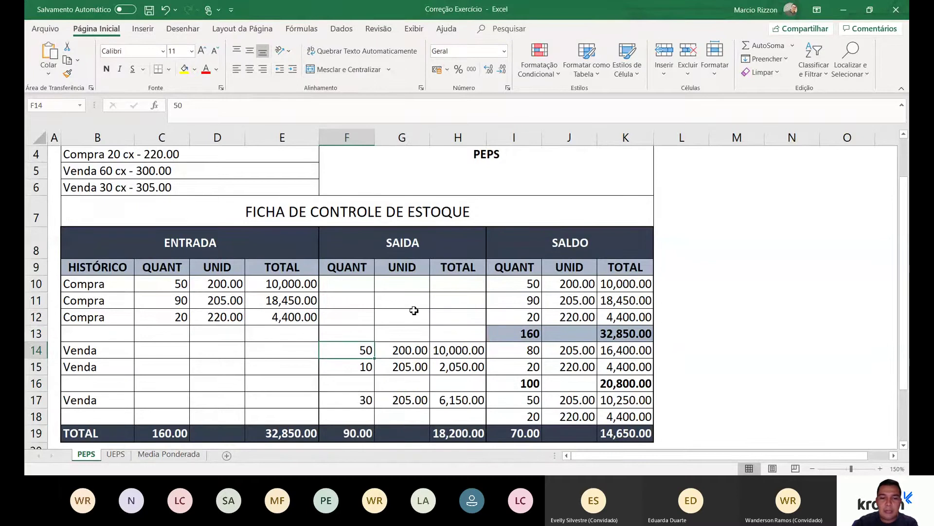
{"action": "left_click", "coordinate": [514, 286]}
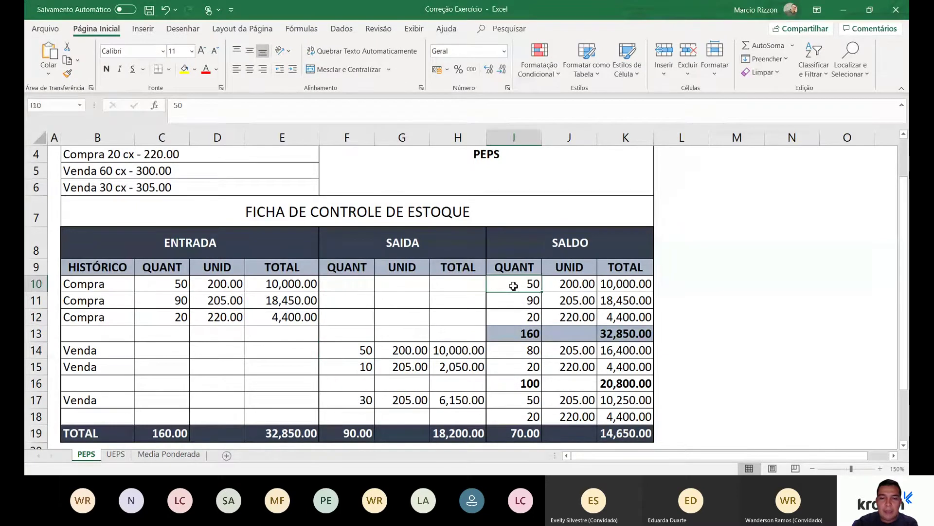
{"action": "mouse_move", "coordinate": [521, 287]}
{"action": "left_mouse_down"}
{"action": "mouse_move", "coordinate": [568, 286]}
{"action": "mouse_move", "coordinate": [531, 288]}
{"action": "left_mouse_up"}
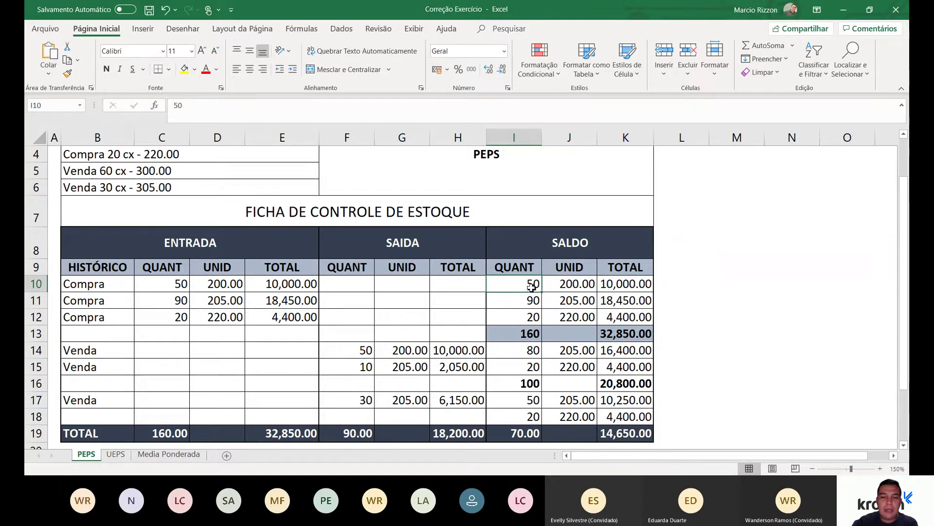
{"action": "left_click", "coordinate": [578, 284]}
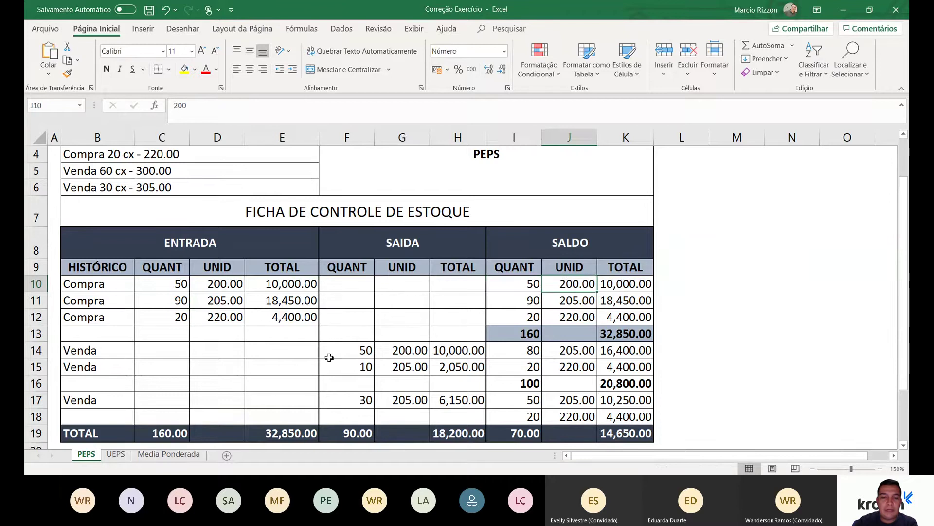
{"action": "left_click", "coordinate": [360, 348]}
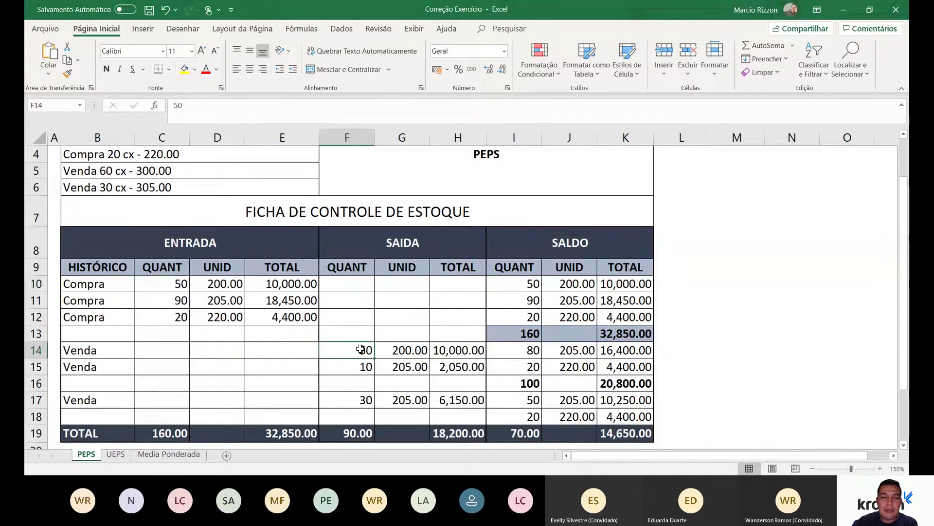
{"action": "left_click", "coordinate": [391, 349]}
{"action": "left_click", "coordinate": [450, 349]}
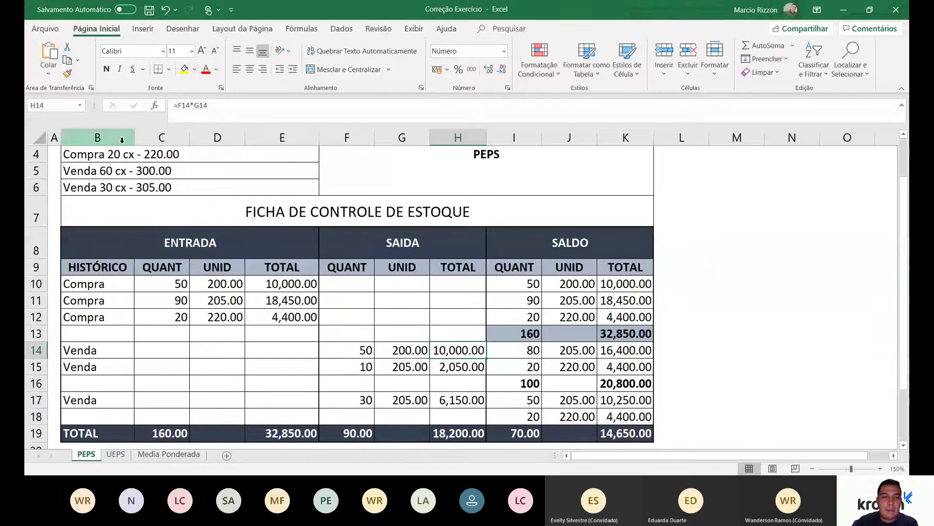
- Highlight in yellow the second purchase's unit cost in J11 and the matching SAIDA unit cost in G15
{"action": "left_click", "coordinate": [349, 362]}
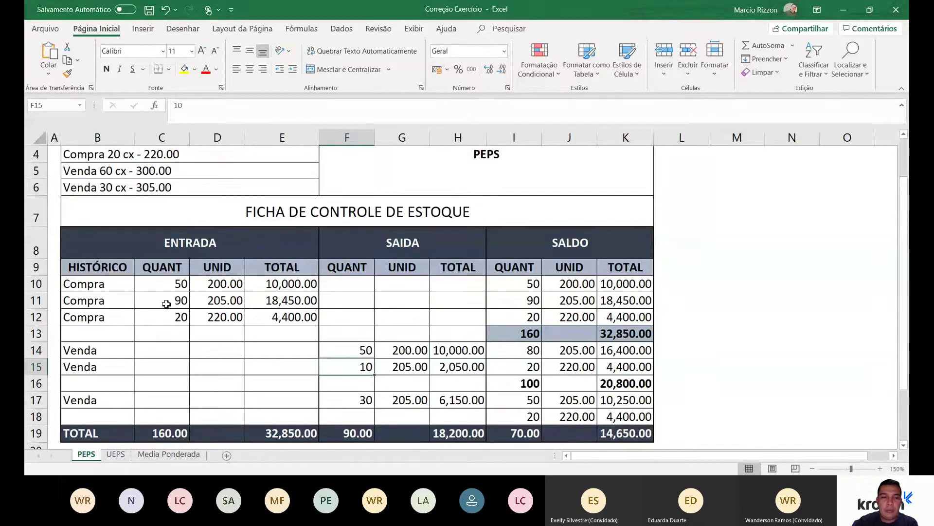
{"action": "left_click", "coordinate": [36, 300]}
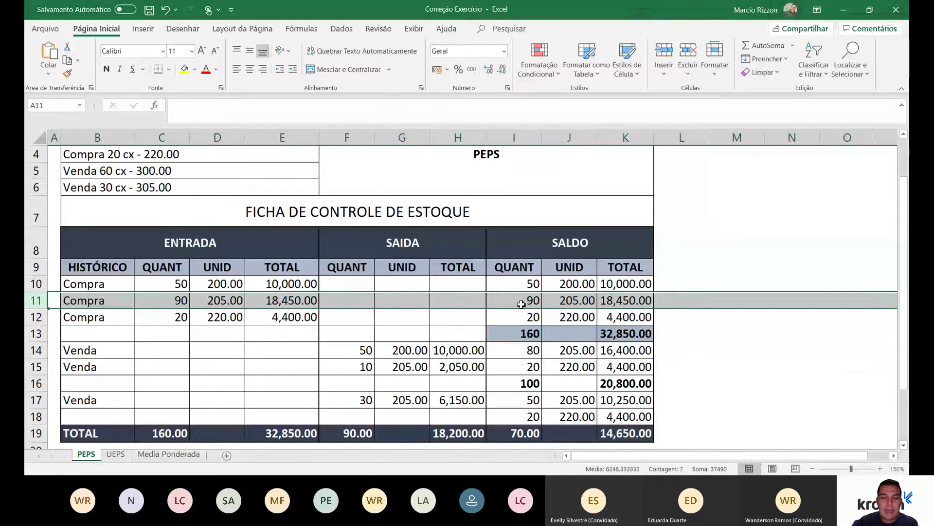
{"action": "left_click", "coordinate": [373, 366]}
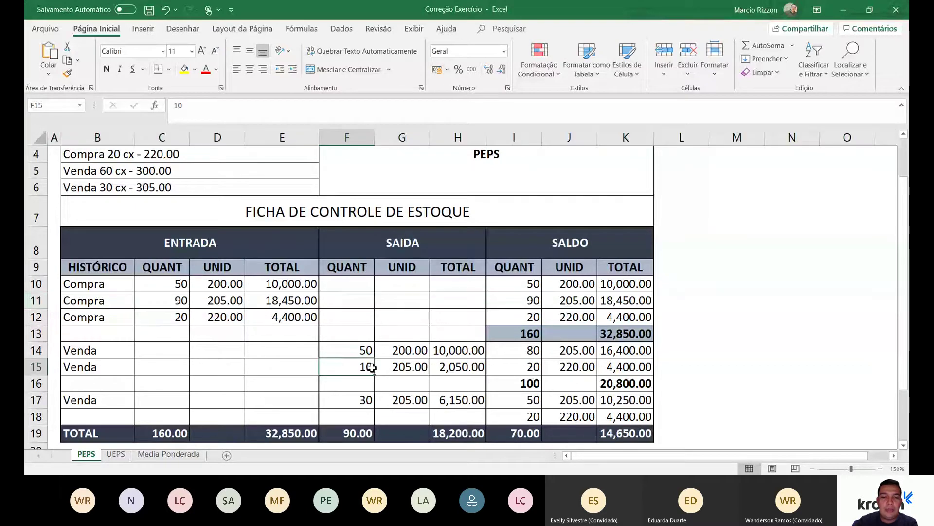
{"action": "left_click", "coordinate": [575, 298]}
{"action": "left_click", "coordinate": [184, 68]}
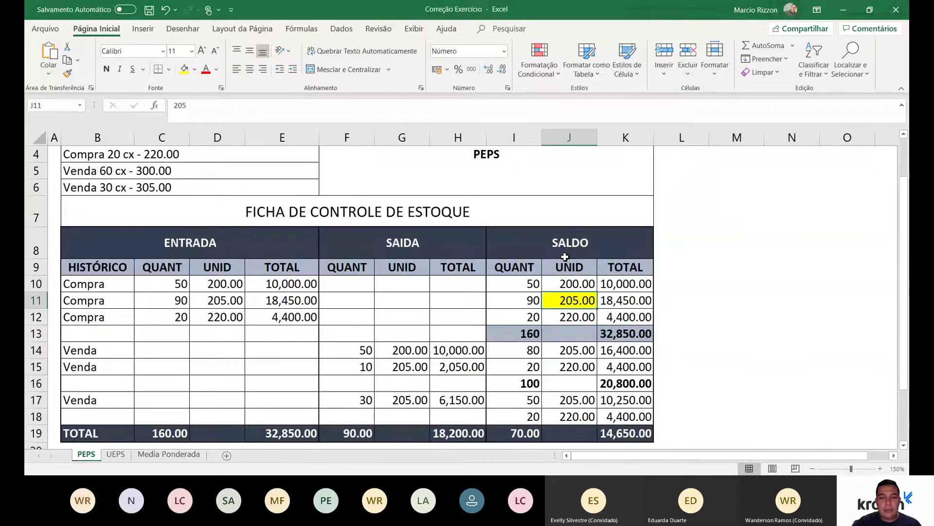
{"action": "left_click", "coordinate": [428, 364]}
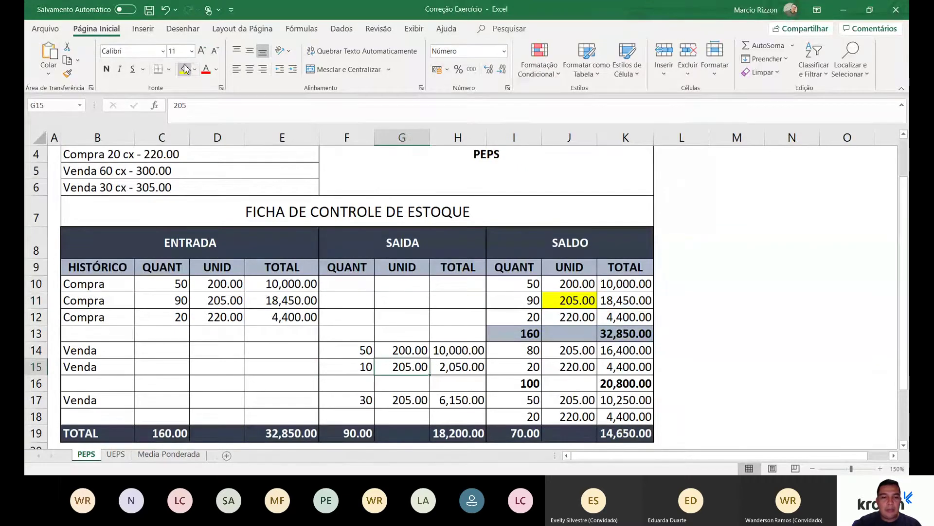
{"action": "left_click", "coordinate": [184, 69]}
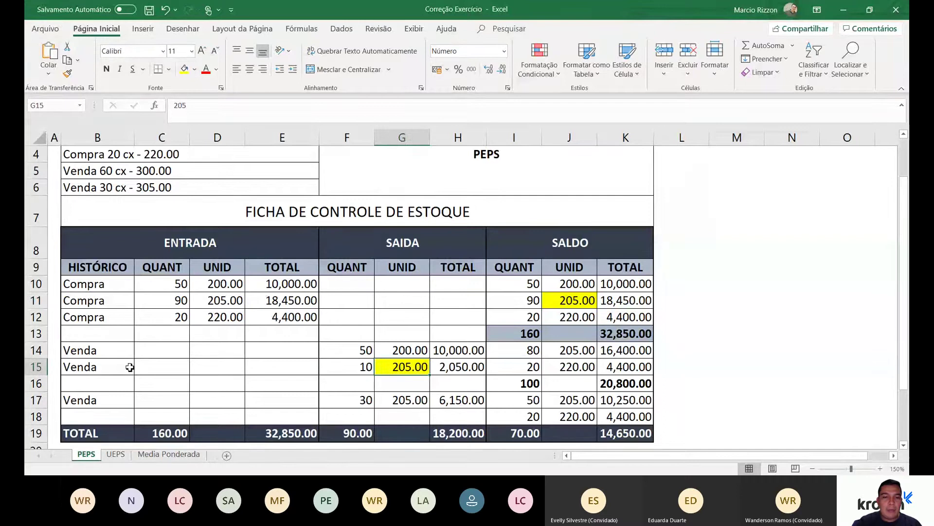
- Check the first sale's cost totals in H14:H15 and the second sale transaction listed in row 6
{"action": "left_click_drag", "start_coordinate": [458, 352], "coordinate": [460, 373]}
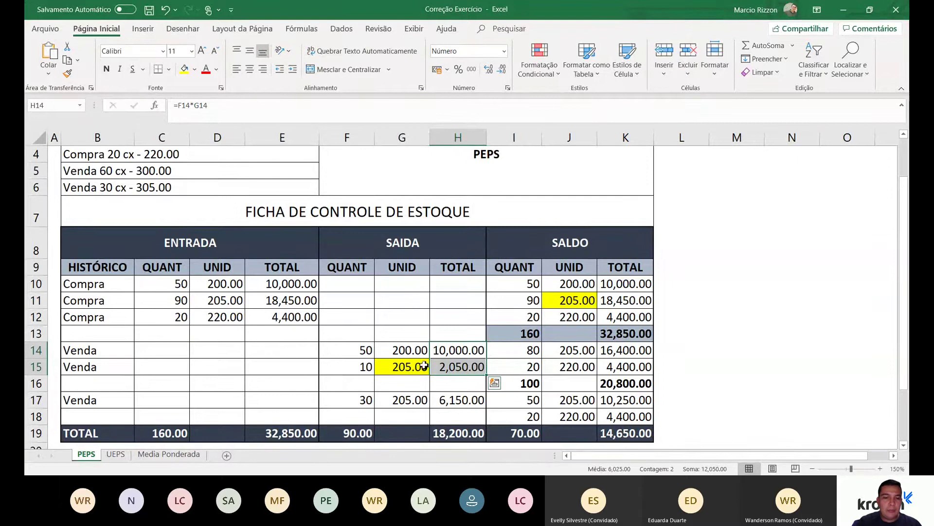
{"action": "left_click", "coordinate": [32, 189]}
{"action": "left_click", "coordinate": [99, 187]}
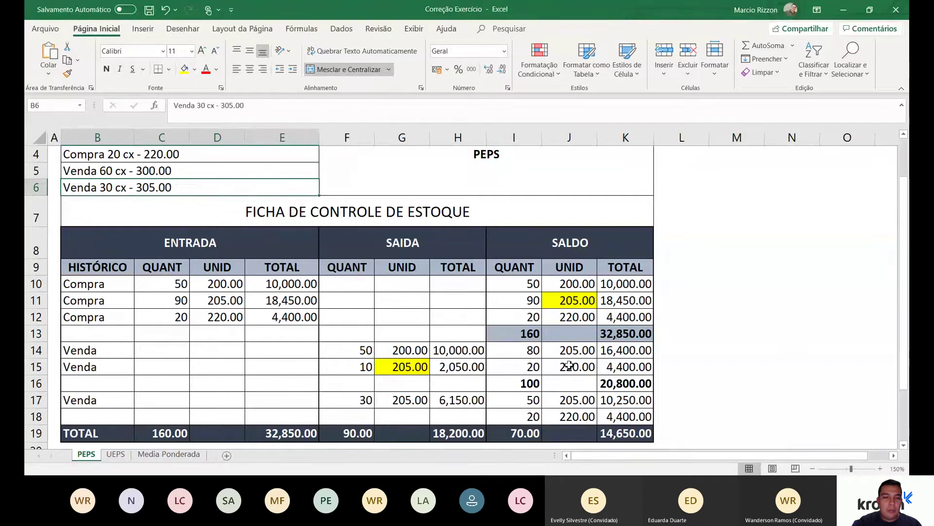
- Change the font colour of the first two Compra rows, 10 and 11, to red
{"action": "left_click", "coordinate": [29, 284]}
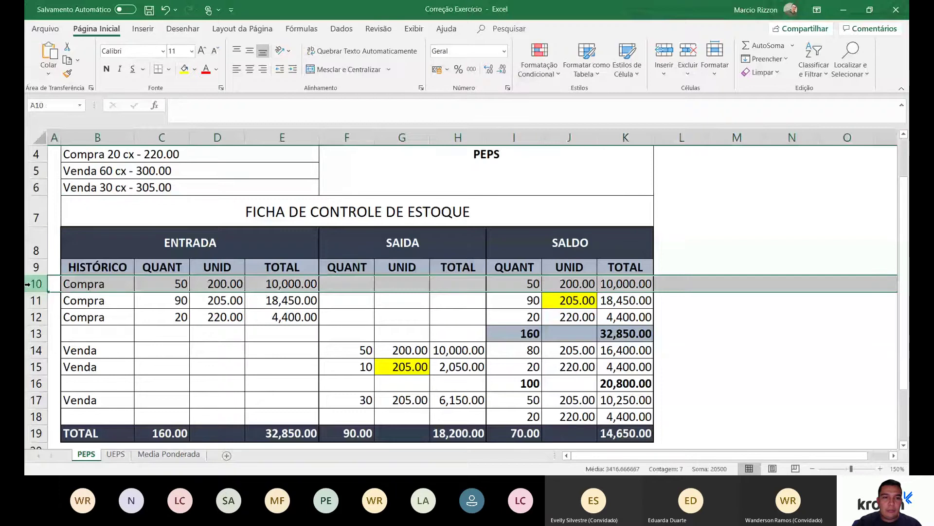
{"action": "left_click", "coordinate": [204, 68]}
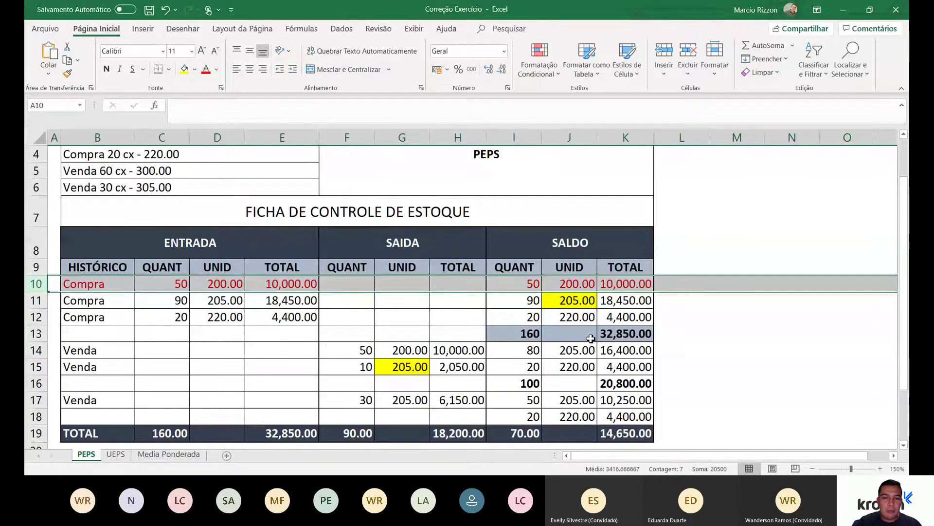
{"action": "left_click", "coordinate": [30, 301]}
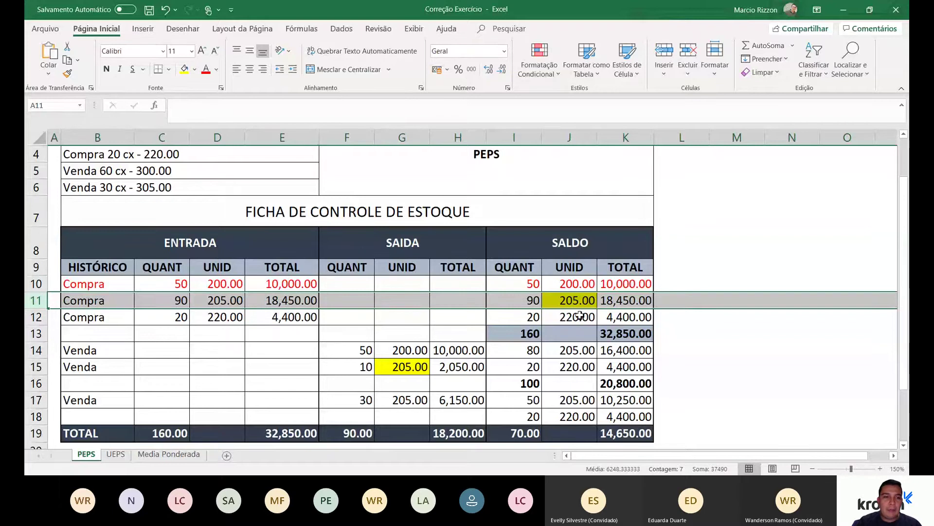
{"action": "left_click", "coordinate": [204, 76]}
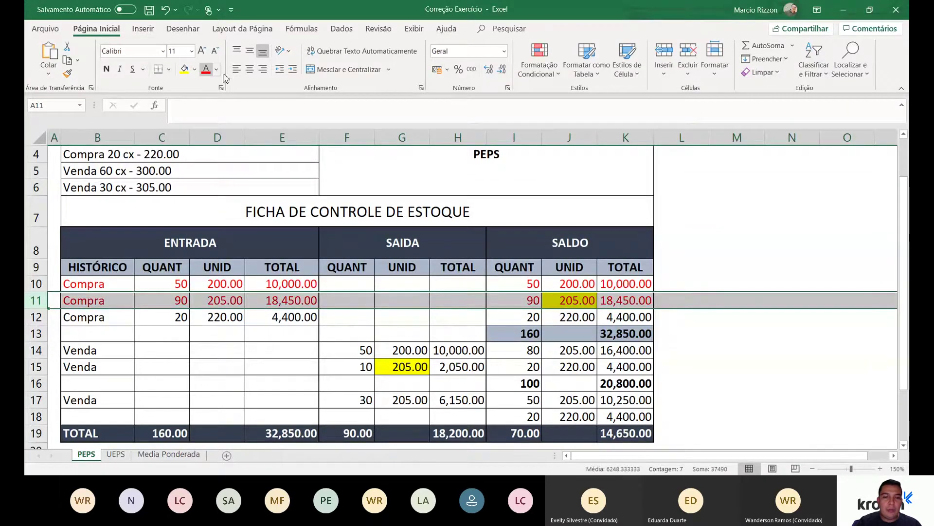
- Compare the second purchase's quantity in I11 with its remaining balance in I14:K14
{"action": "left_click", "coordinate": [519, 299]}
{"action": "left_click_drag", "start_coordinate": [529, 351], "coordinate": [627, 350]}
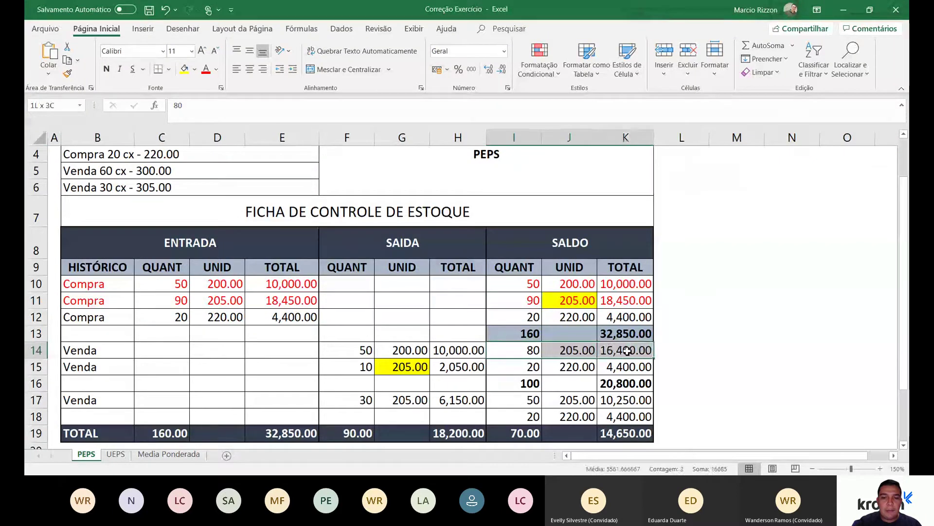
{"action": "left_click", "coordinate": [534, 351]}
{"action": "left_click_drag", "start_coordinate": [525, 351], "coordinate": [626, 352]}
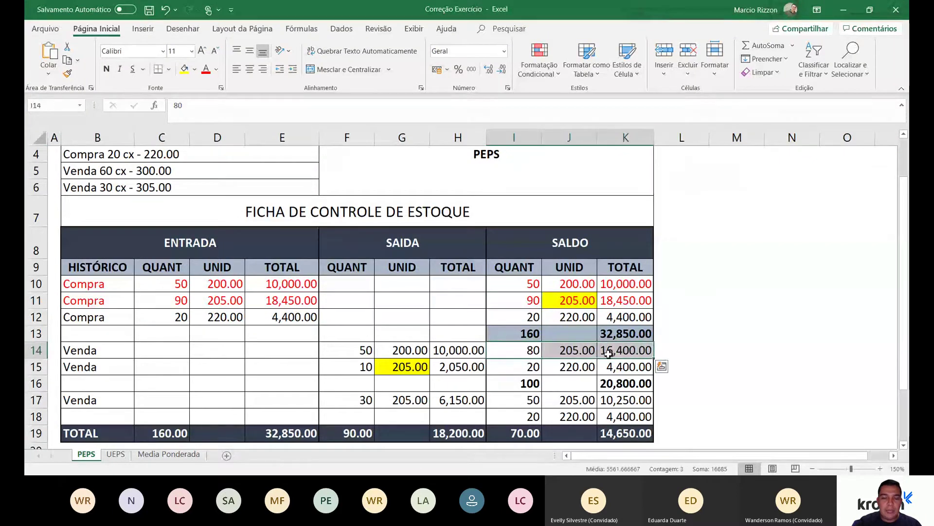
{"action": "left_click", "coordinate": [529, 351]}
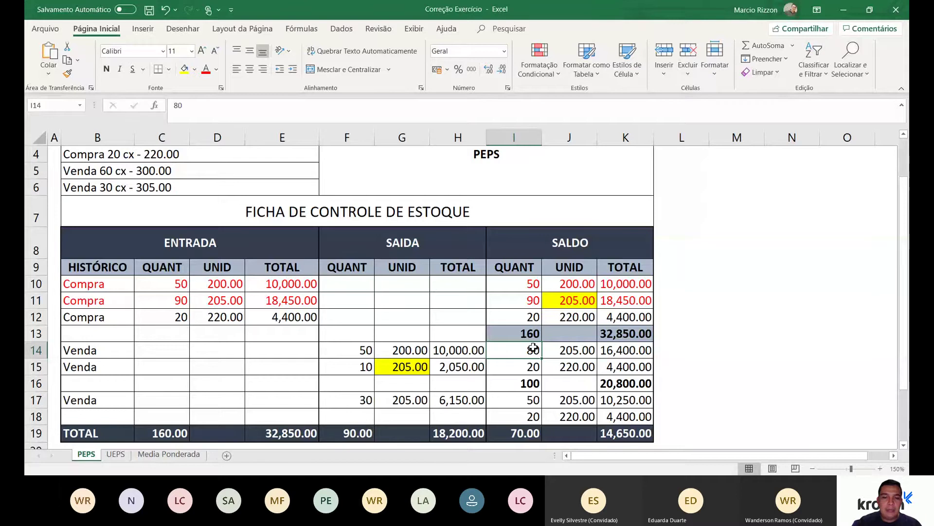
- Check the second sale's quantity and unit cost in row 17 against the second purchase's unit cost in J11
{"action": "left_click", "coordinate": [36, 399]}
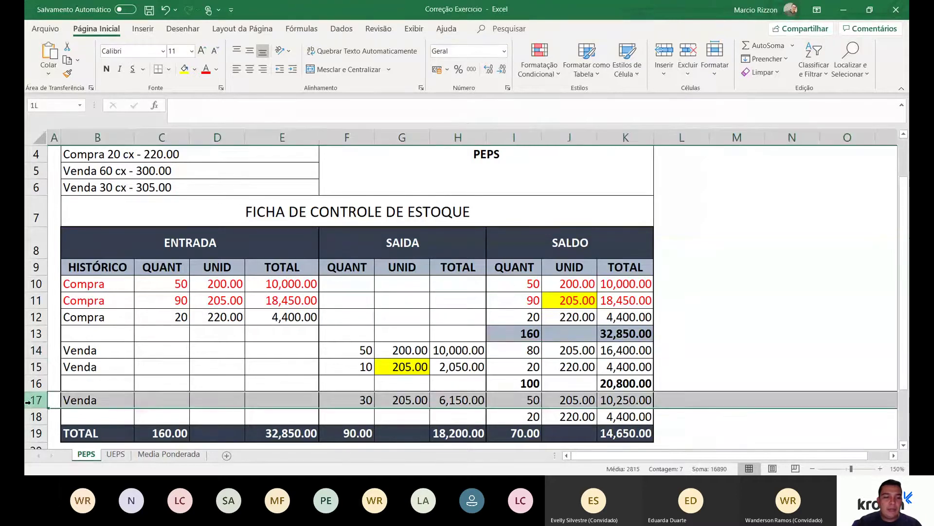
{"action": "left_click", "coordinate": [366, 399]}
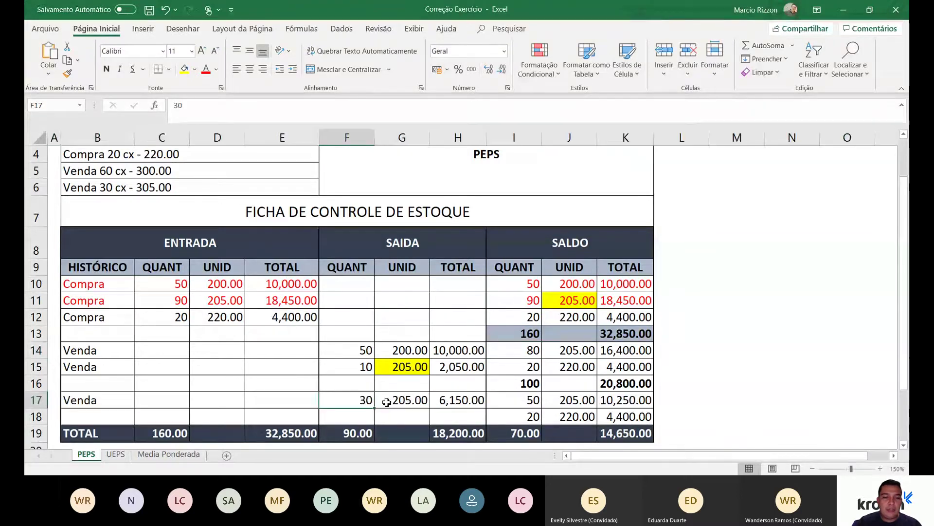
{"action": "left_click", "coordinate": [574, 301]}
{"action": "left_click", "coordinate": [396, 402]}
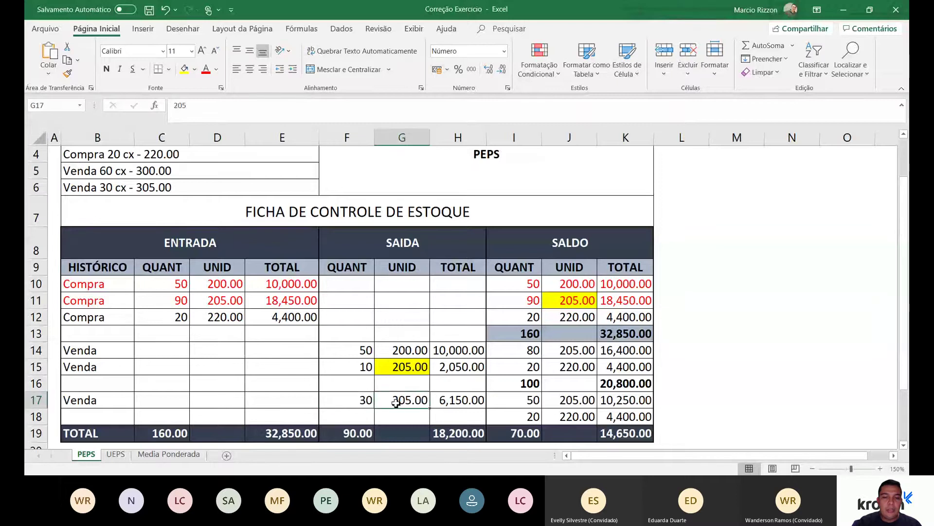
- Check the second sale's total cost in H17 and the remaining second-purchase balance in I17:K17
{"action": "left_click", "coordinate": [472, 400]}
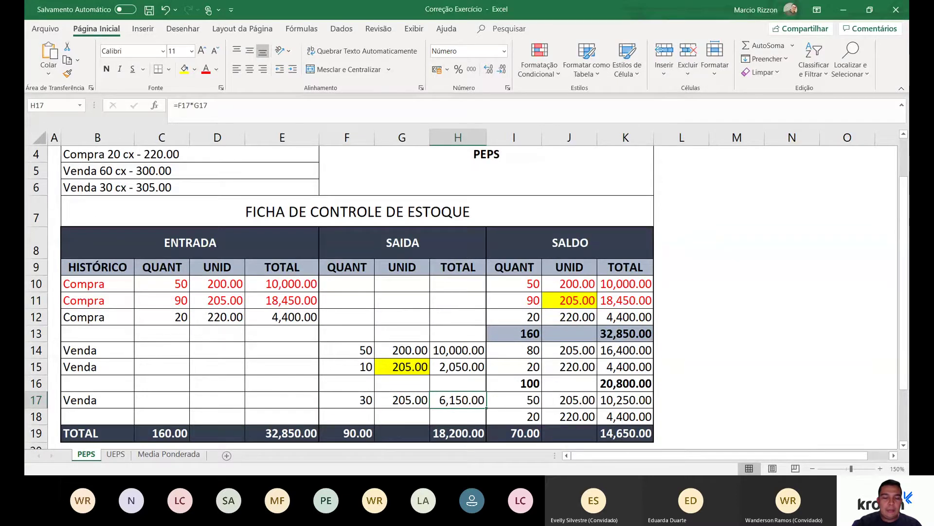
{"action": "left_click", "coordinate": [524, 386]}
{"action": "key", "text": "Down"}
{"action": "key", "text": "Right"}
{"action": "key", "text": "Right"}
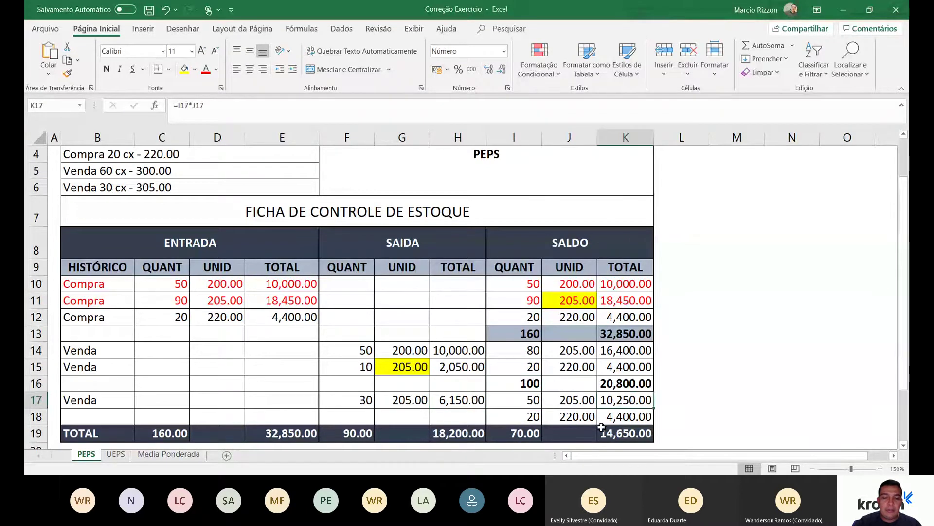
- Check the closing stock quantity in I19 against the total purchased quantity in C19
{"action": "left_click", "coordinate": [528, 434]}
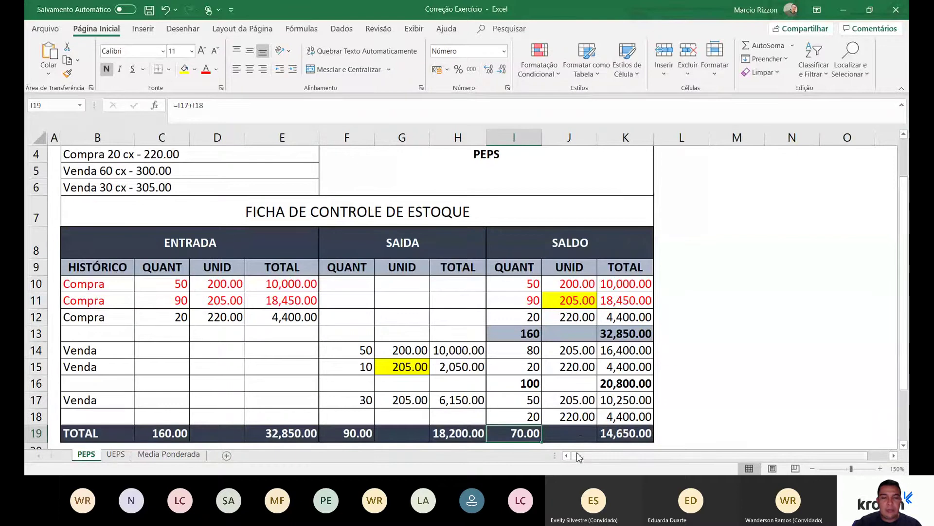
{"action": "right_click", "coordinate": [161, 433]}
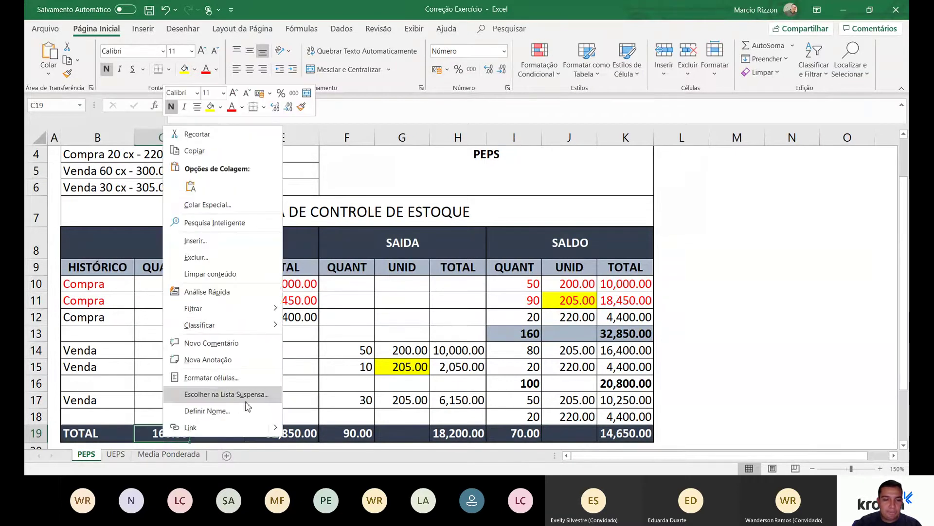
{"action": "key", "text": "Escape"}
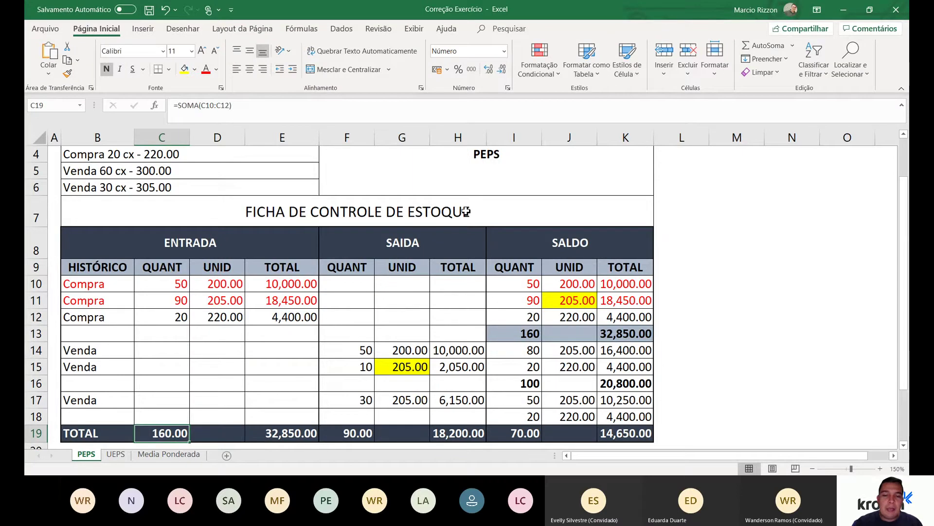
- Highlight the two remaining balance lines in I17:K18 with a yellow fill
{"action": "left_click", "coordinate": [509, 402]}
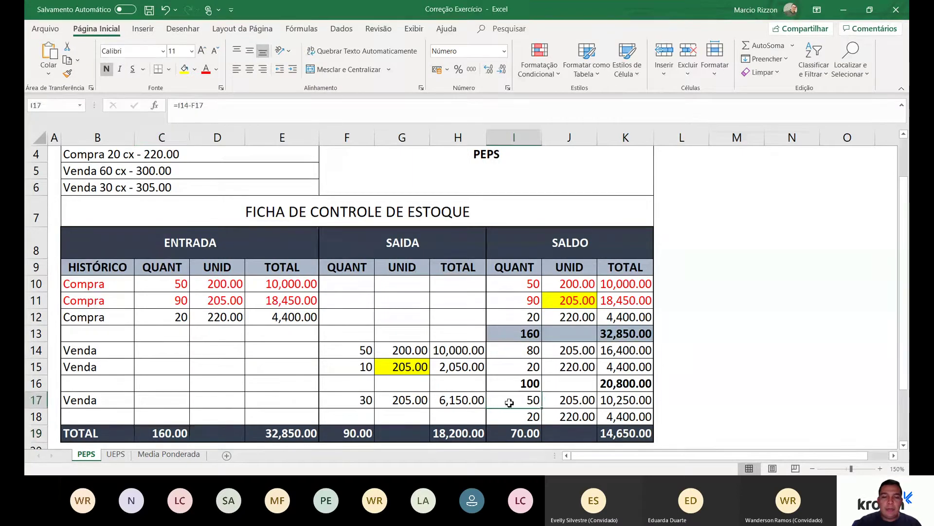
{"action": "left_click_drag", "start_coordinate": [542, 400], "coordinate": [625, 400]}
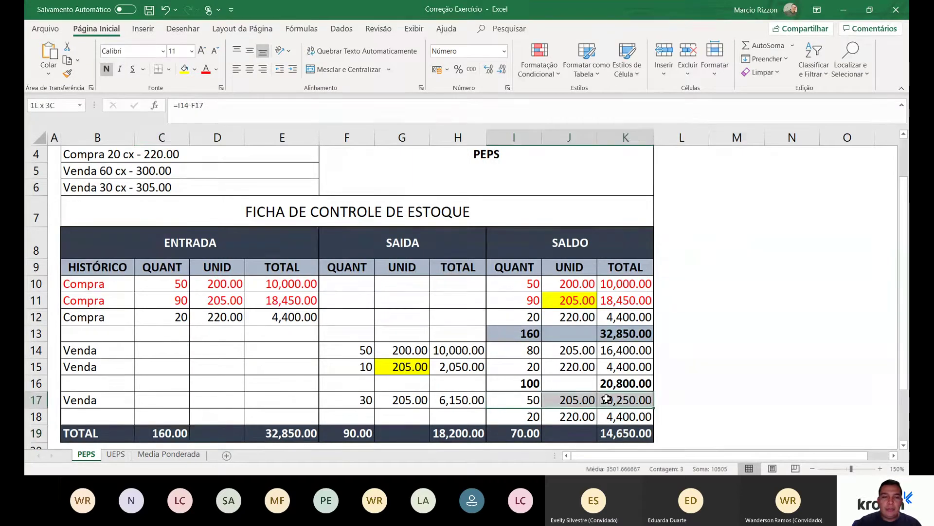
{"action": "left_click", "coordinate": [187, 72]}
{"action": "left_click_drag", "start_coordinate": [516, 416], "coordinate": [625, 416]}
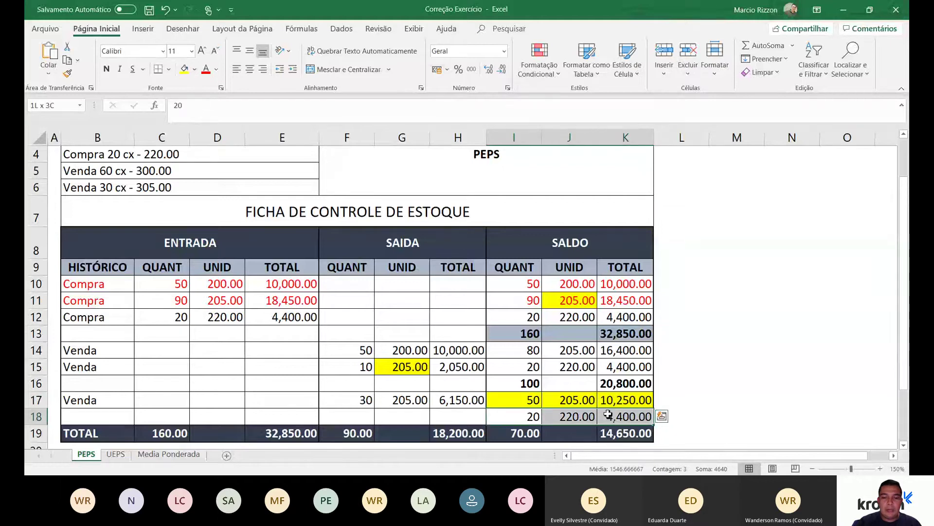
{"action": "left_click", "coordinate": [185, 70]}
- Check the final stock quantity in I19 and its total value in K19
{"action": "scroll", "coordinate": [534, 444], "scroll_direction": "down", "scroll_amount": 2}
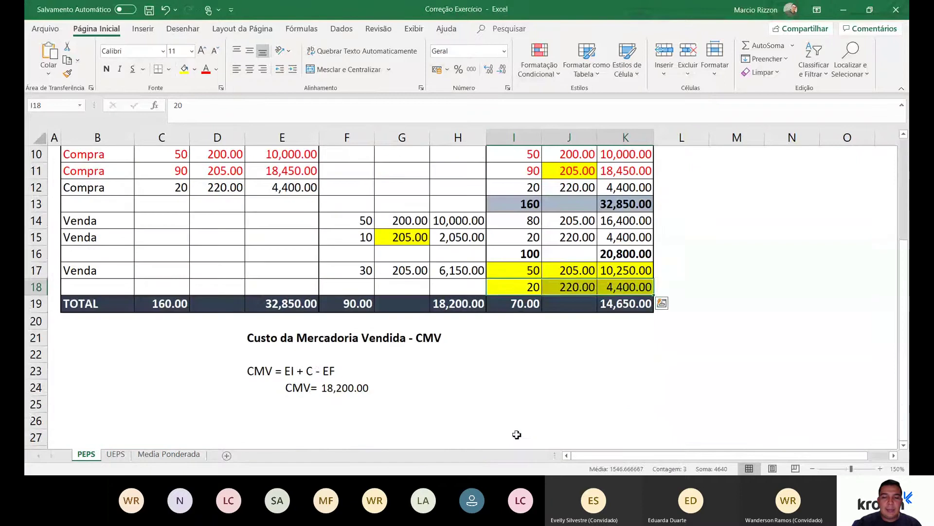
{"action": "left_click", "coordinate": [516, 303]}
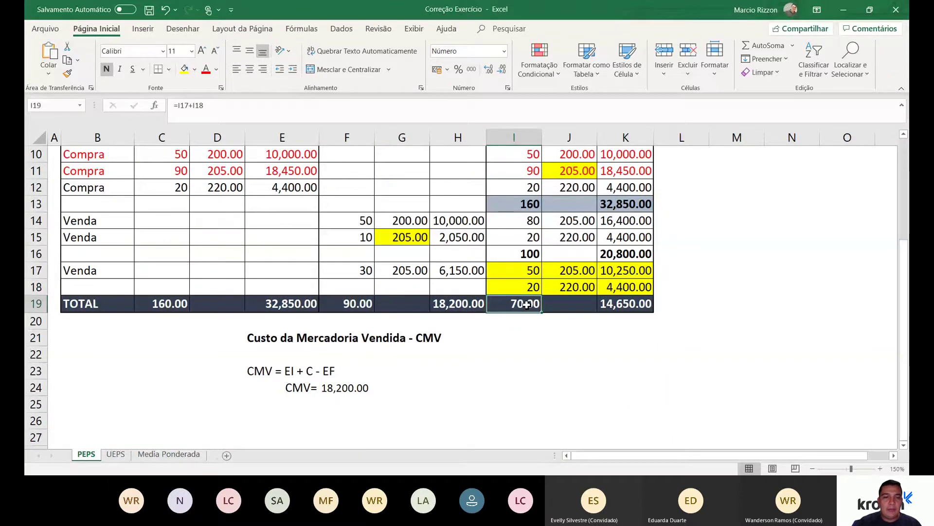
{"action": "left_click", "coordinate": [635, 309]}
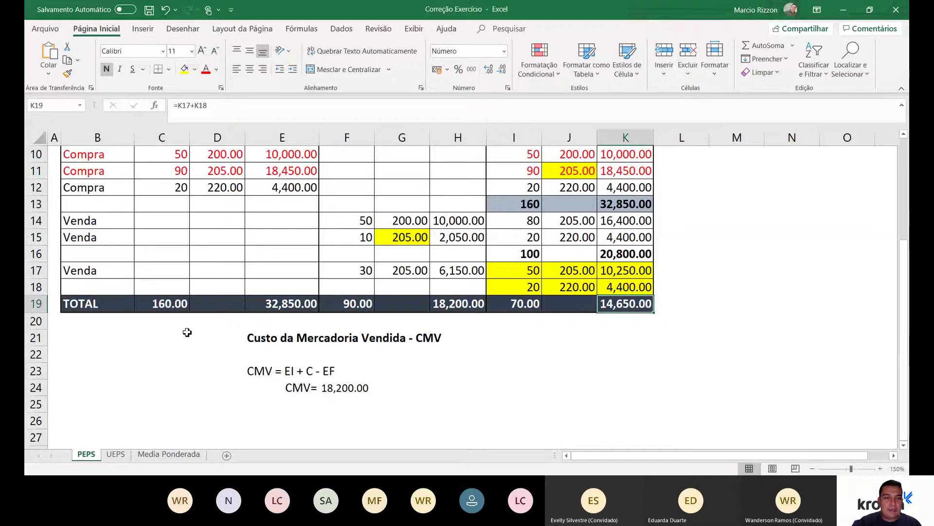
- Review the ENTRADA, SAIDA and SALDO blocks of the stock card down to the closing balance in row 19
{"action": "scroll", "coordinate": [189, 330], "scroll_direction": "up", "scroll_amount": 2}
{"action": "scroll", "coordinate": [190, 318], "scroll_direction": "down", "scroll_amount": 1}
{"action": "left_click", "coordinate": [170, 190]}
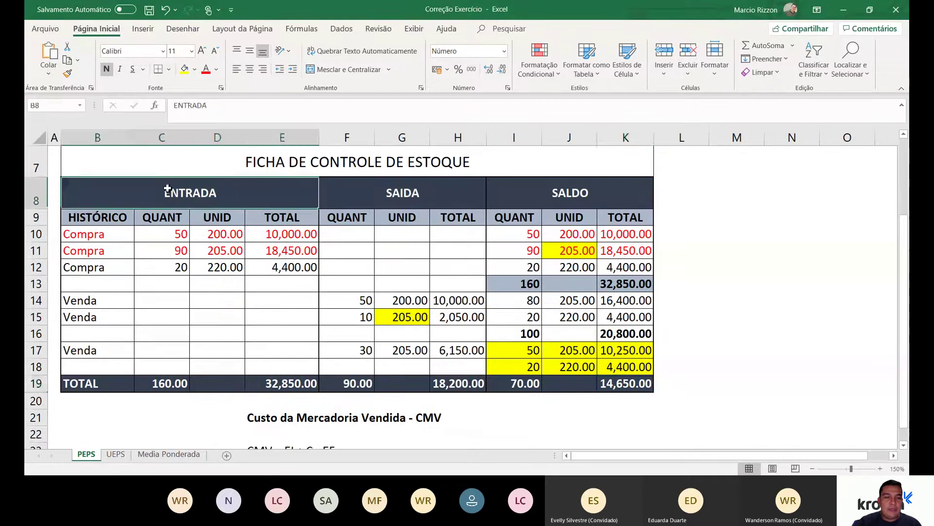
{"action": "left_click_drag", "start_coordinate": [168, 189], "coordinate": [156, 367]}
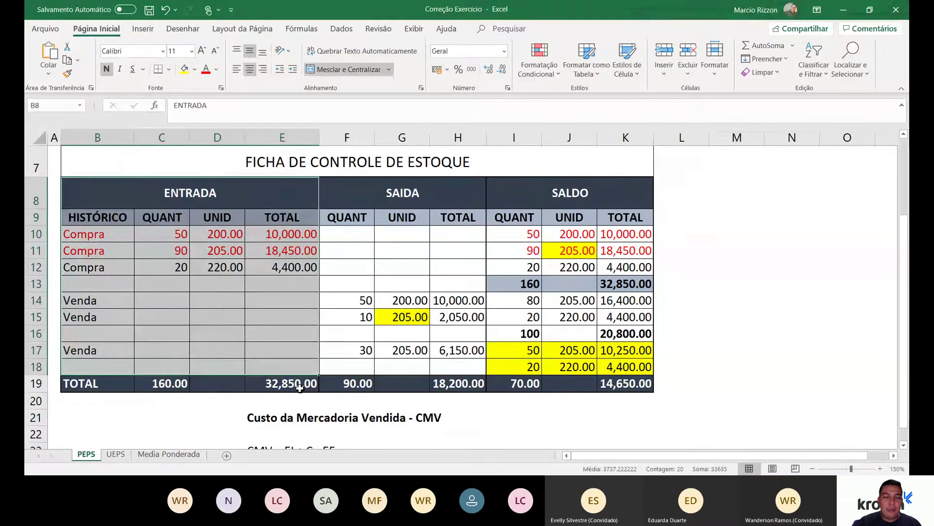
{"action": "left_click_drag", "start_coordinate": [392, 192], "coordinate": [366, 386]}
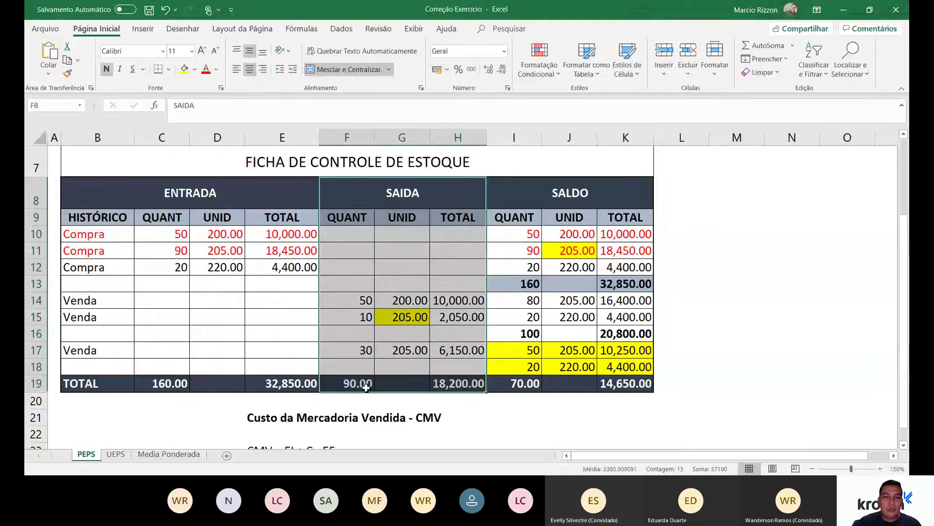
{"action": "left_click_drag", "start_coordinate": [540, 194], "coordinate": [555, 390]}
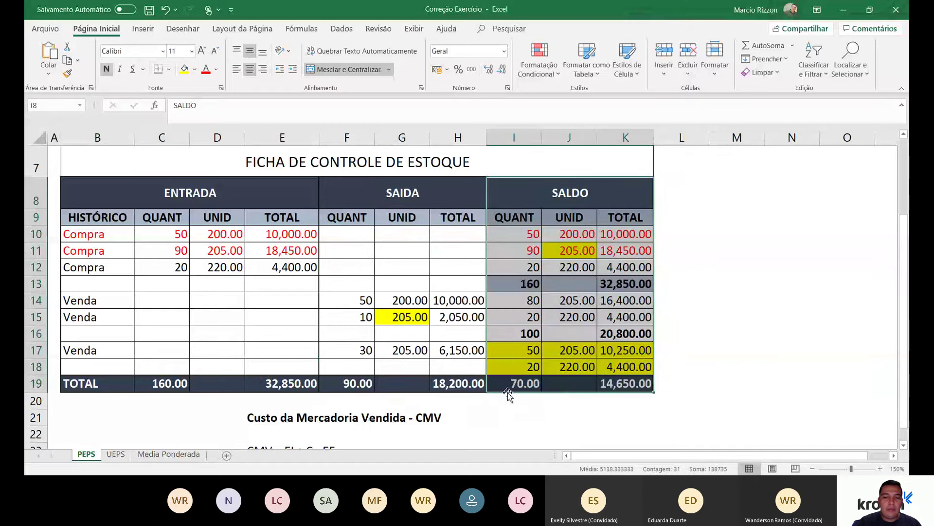
{"action": "left_click", "coordinate": [511, 387]}
{"action": "key", "text": "Right"}
{"action": "key", "text": "Right"}
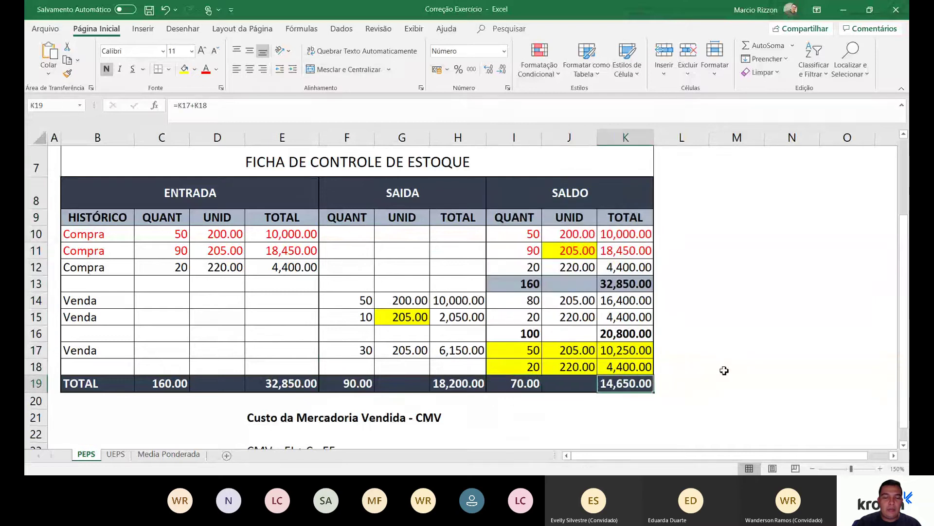
- Examine the CMV = EI + C - EF formula in E23 and its calculation in F24
{"action": "scroll", "coordinate": [450, 322], "scroll_direction": "down", "scroll_amount": 2}
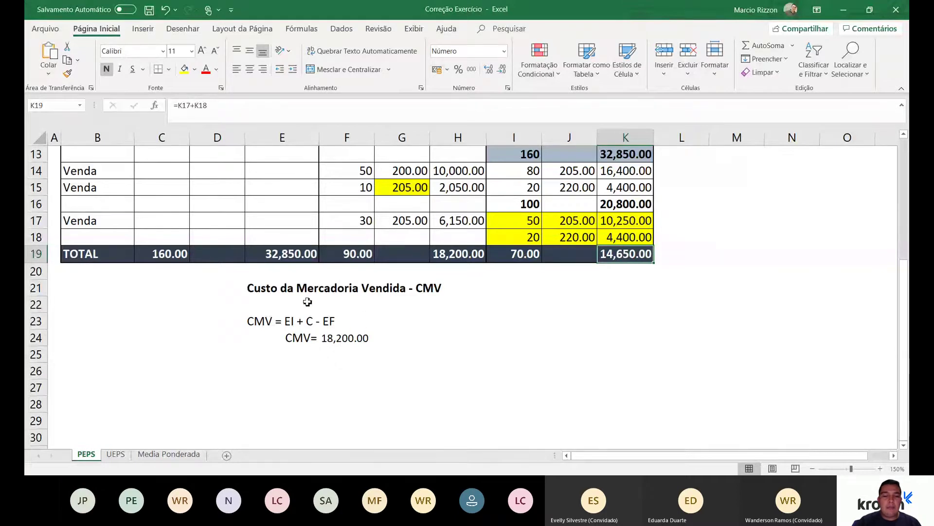
{"action": "left_click", "coordinate": [287, 324]}
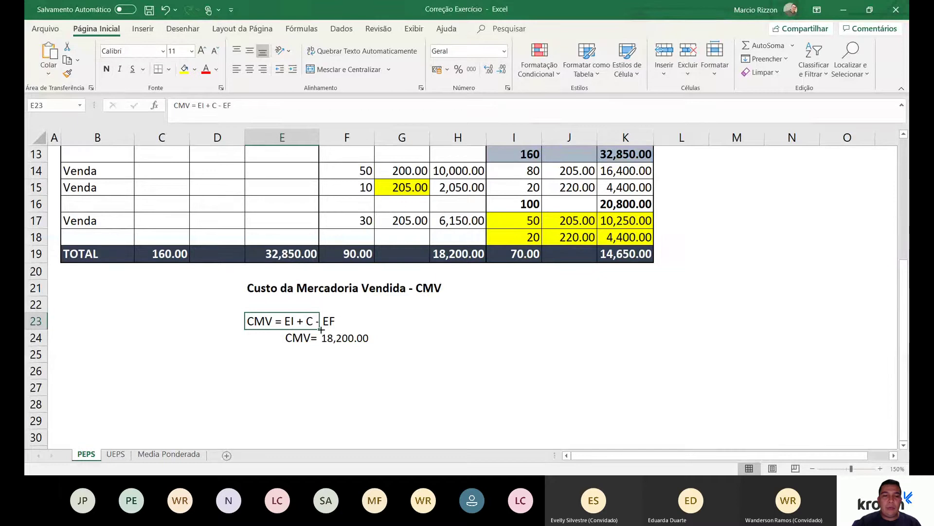
{"action": "left_click", "coordinate": [336, 321]}
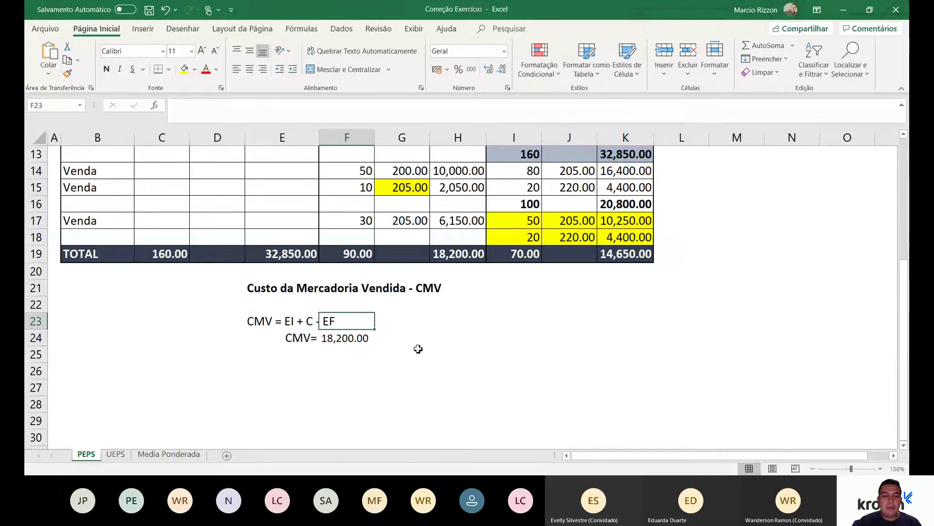
{"action": "left_click", "coordinate": [345, 338]}
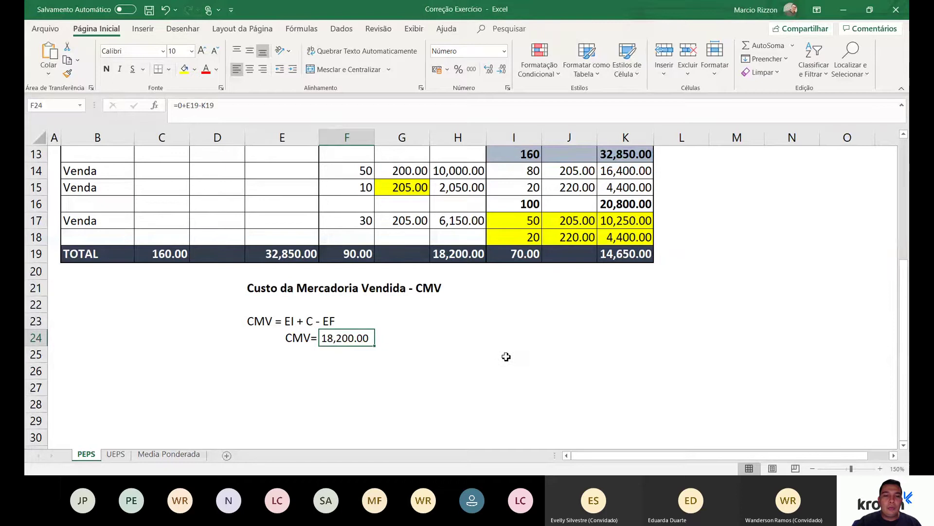
- Relate the initial stock term of the CMV formula in E23 to the start of the SALDO total column
{"action": "scroll", "coordinate": [507, 372], "scroll_direction": "up", "scroll_amount": 1}
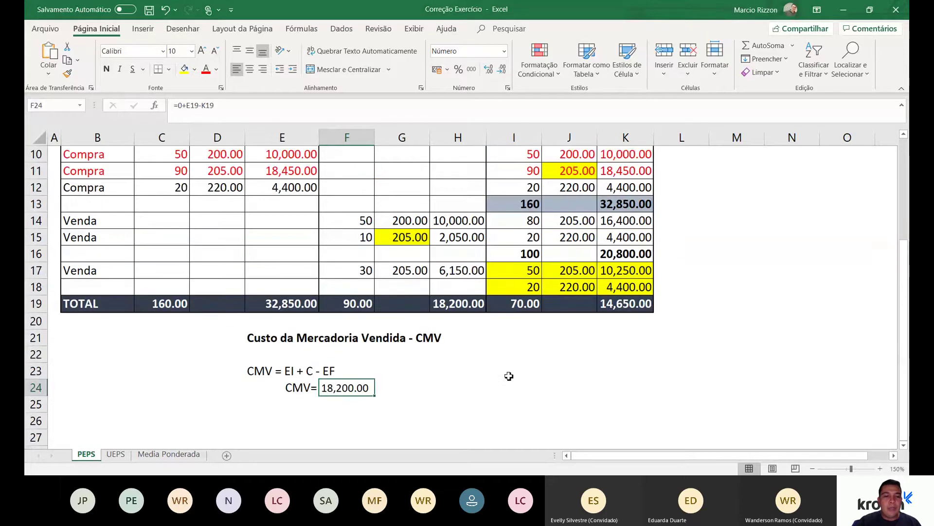
{"action": "left_click", "coordinate": [290, 371]}
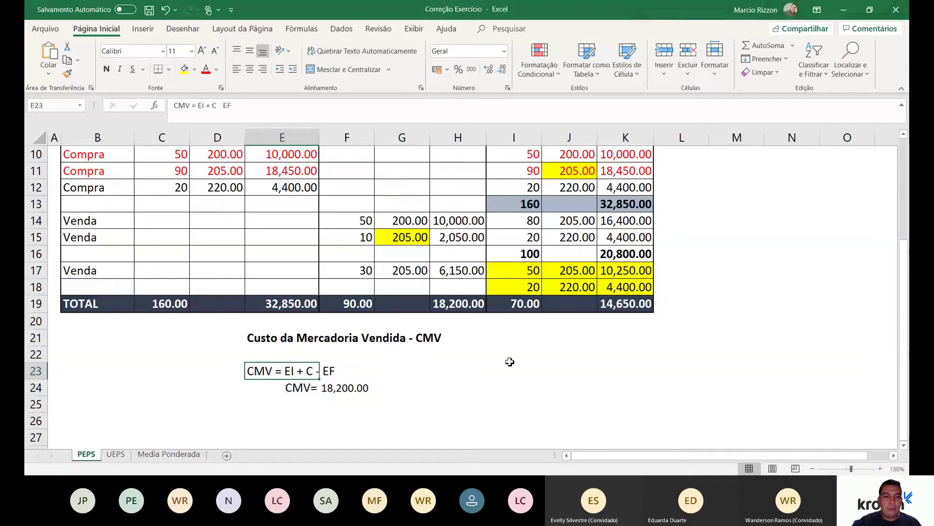
{"action": "scroll", "coordinate": [509, 363], "scroll_direction": "up", "scroll_amount": 1}
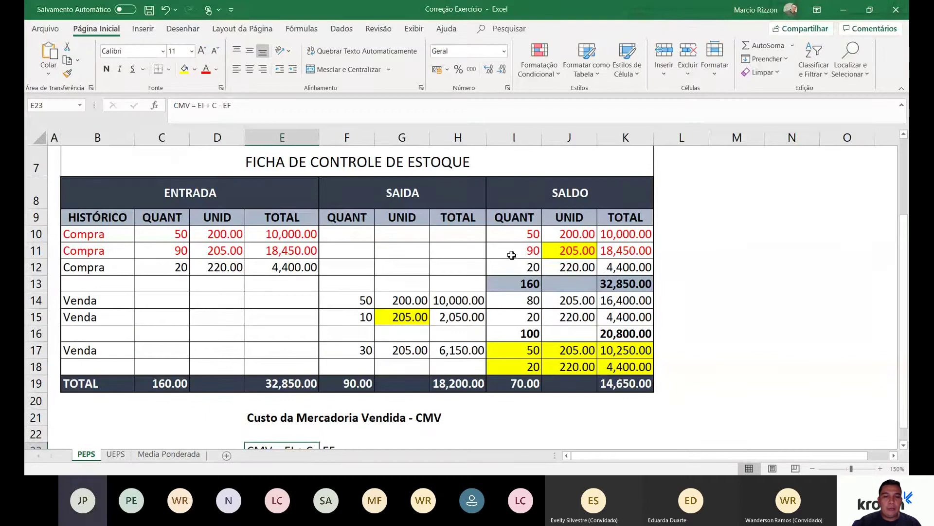
{"action": "left_click", "coordinate": [634, 220]}
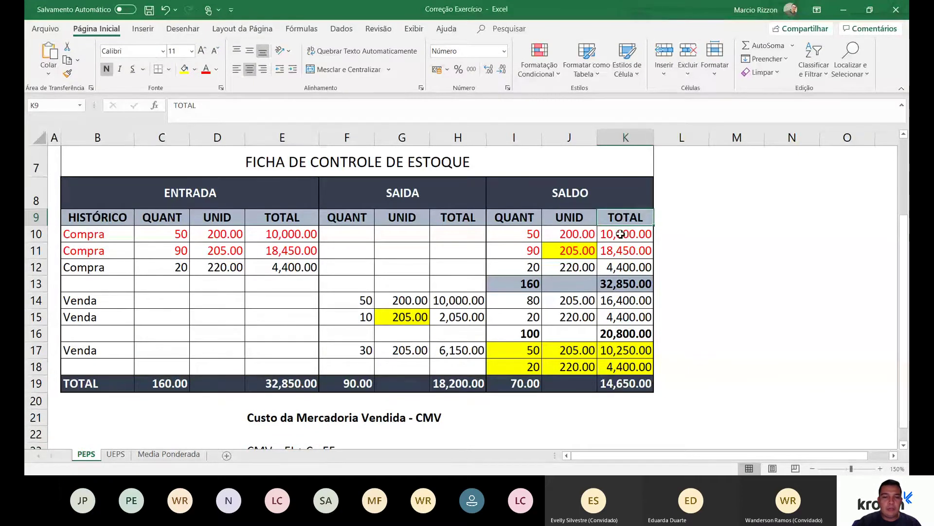
{"action": "scroll", "coordinate": [399, 374], "scroll_direction": "down", "scroll_amount": 2}
{"action": "left_click", "coordinate": [299, 323]}
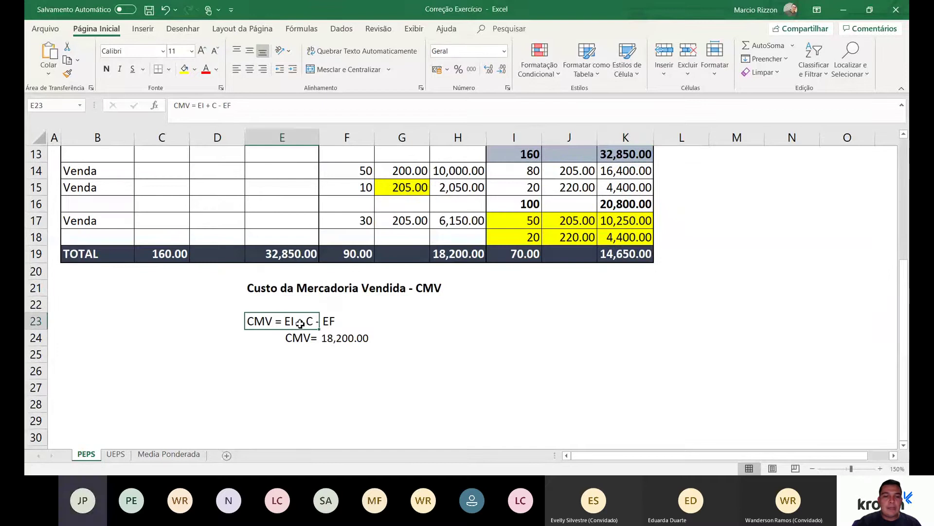
- Inspect the calculation in F24 and the purchases total in E19 that it uses
{"action": "scroll", "coordinate": [292, 324], "scroll_direction": "up", "scroll_amount": 1}
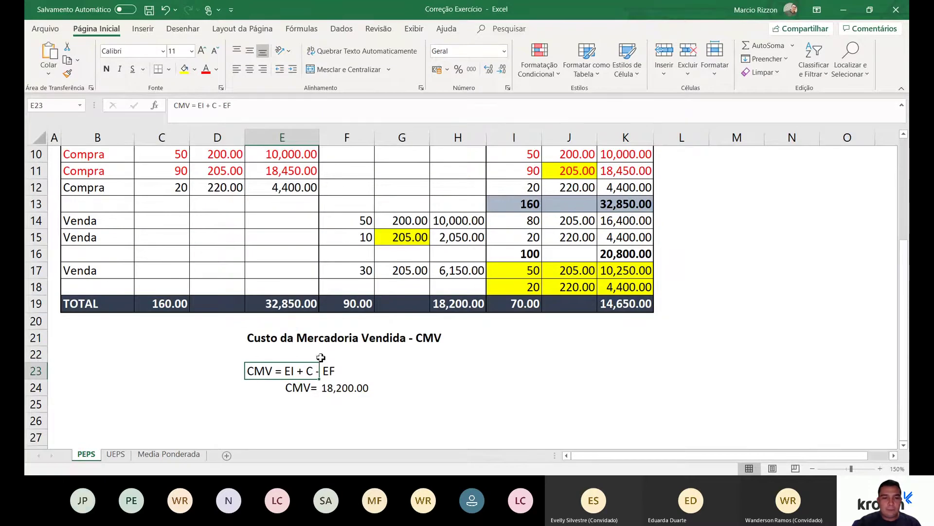
{"action": "left_click", "coordinate": [340, 385]}
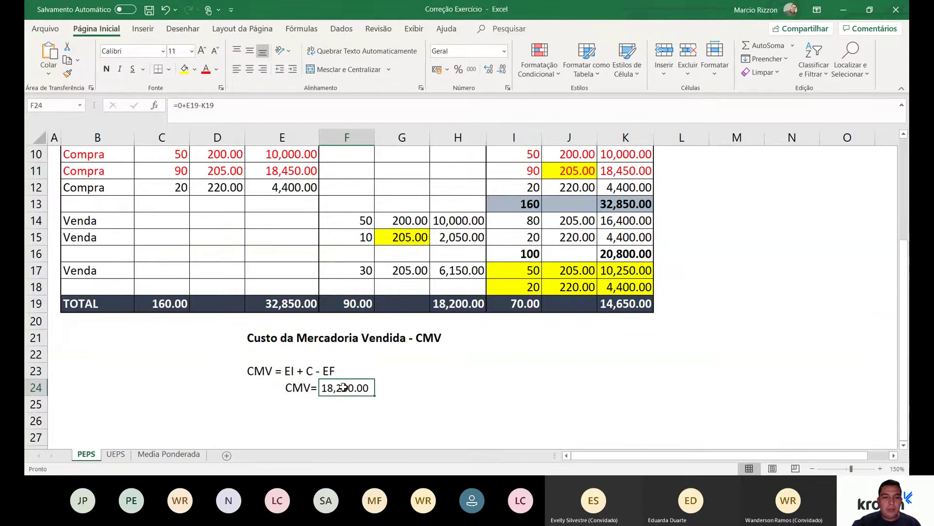
{"action": "key", "text": "F2"}
{"action": "key", "text": "Escape"}
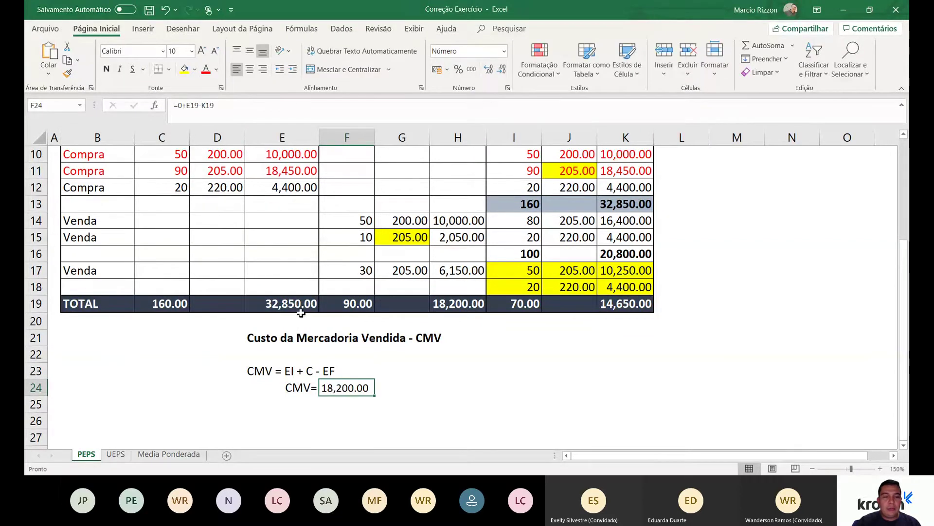
{"action": "left_click", "coordinate": [294, 312]}
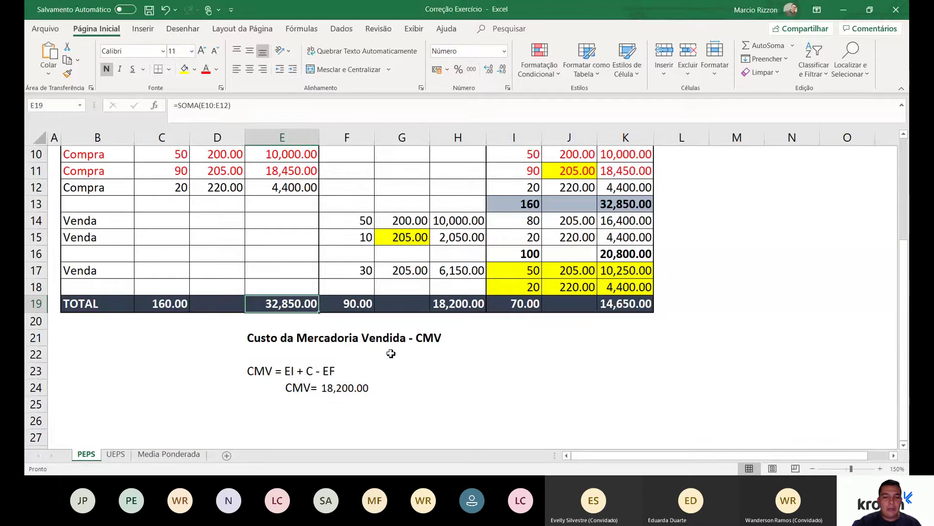
- Change the font colour of the CMV result in F24 to red and compare it with the SAIDA total in H19
{"action": "left_click", "coordinate": [341, 388]}
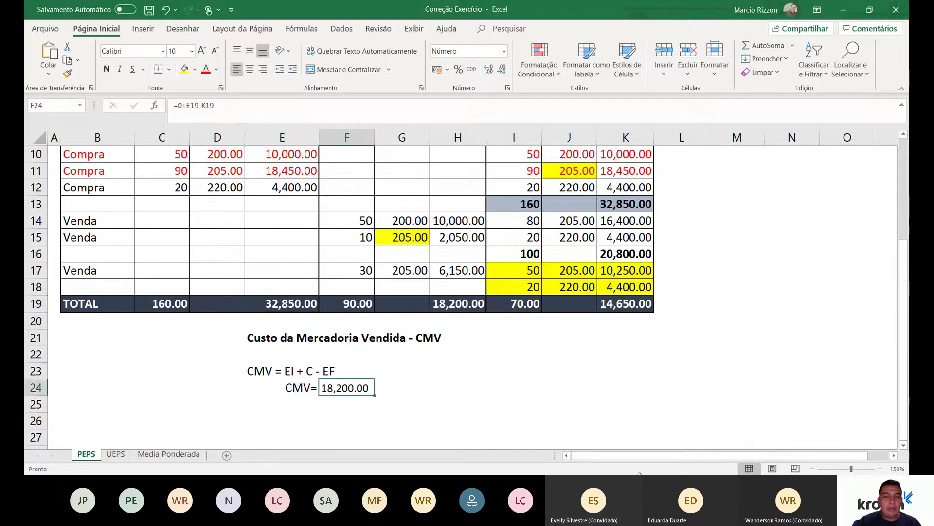
{"action": "left_click", "coordinate": [206, 68]}
{"action": "left_click", "coordinate": [459, 303]}
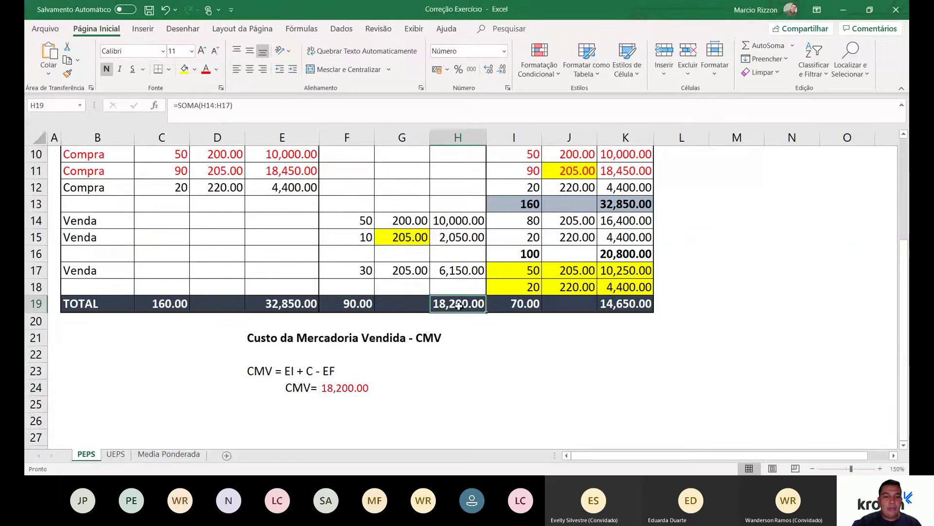
{"action": "left_click", "coordinate": [333, 391]}
- Fill the merged PEPS title cell F2 with light blue and open the UEPS sheet
{"action": "scroll", "coordinate": [331, 389], "scroll_direction": "up", "scroll_amount": 3}
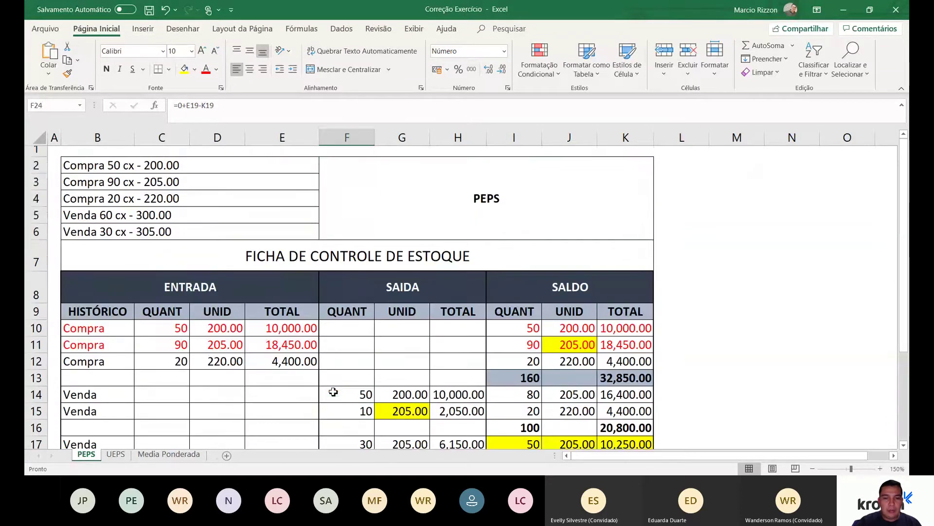
{"action": "left_click", "coordinate": [487, 197]}
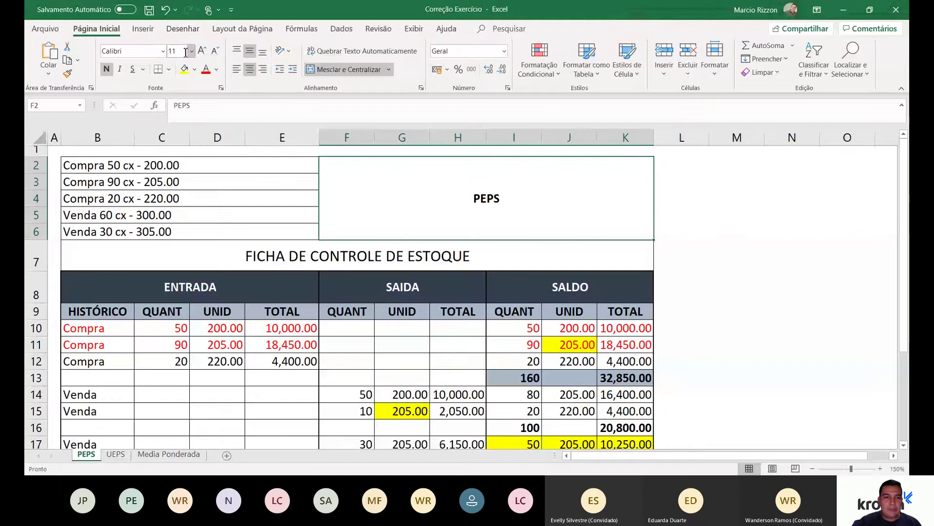
{"action": "left_click", "coordinate": [195, 69]}
{"action": "left_click", "coordinate": [223, 127]}
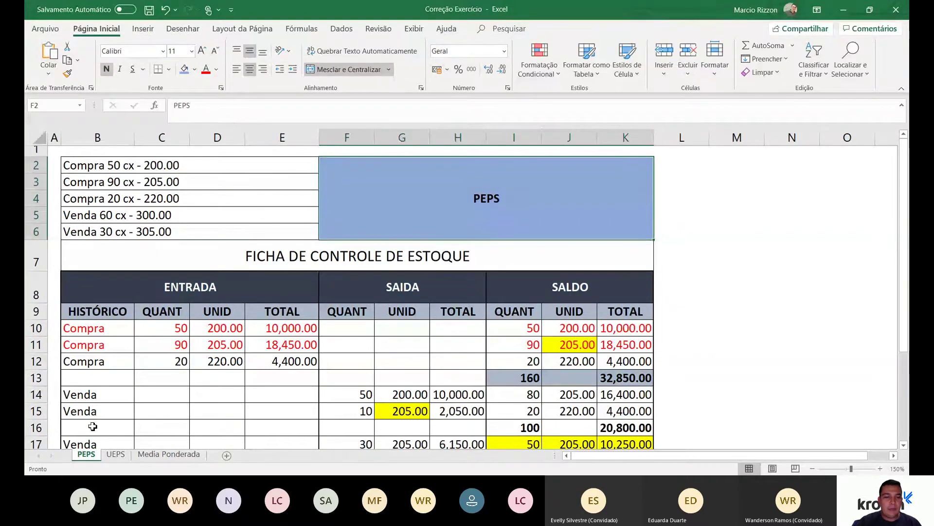
{"action": "left_click", "coordinate": [122, 455]}
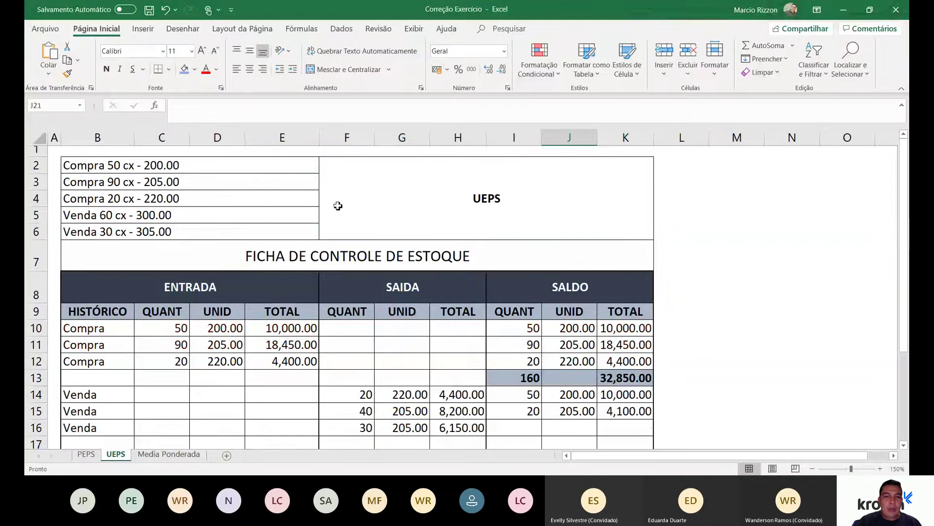
- Review the purchase and sale entries in B2:B6 and the UEPS title above the stock card
{"action": "left_click", "coordinate": [116, 163]}
{"action": "left_click_drag", "start_coordinate": [136, 183], "coordinate": [145, 231]}
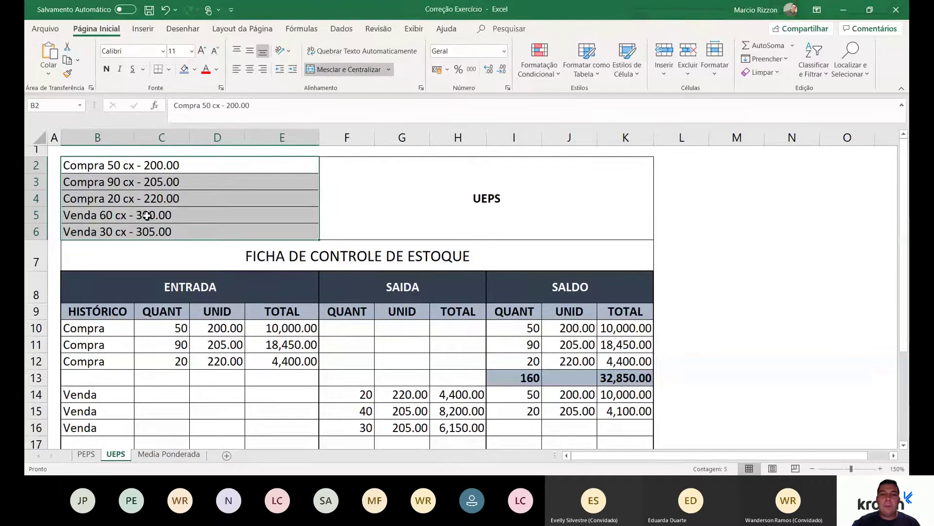
{"action": "left_click", "coordinate": [375, 256]}
{"action": "left_click", "coordinate": [504, 197]}
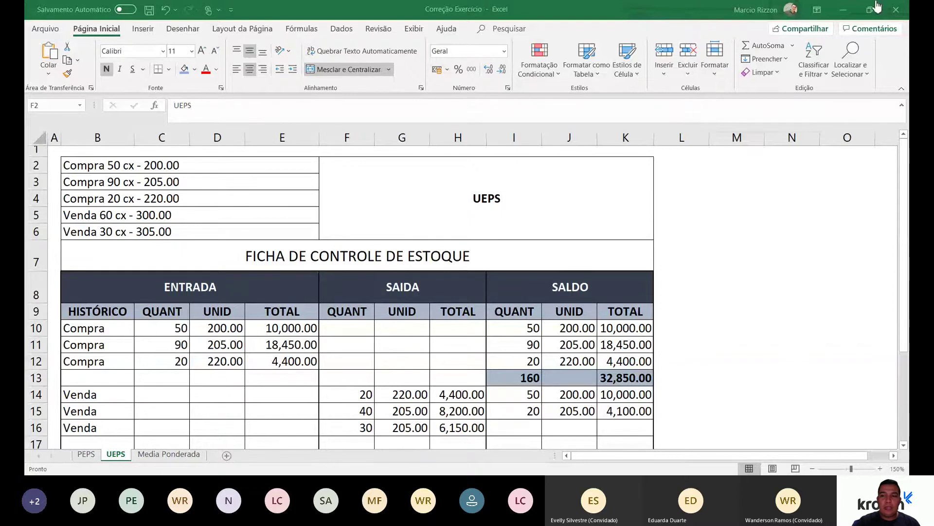
{"action": "left_click", "coordinate": [865, 14]}
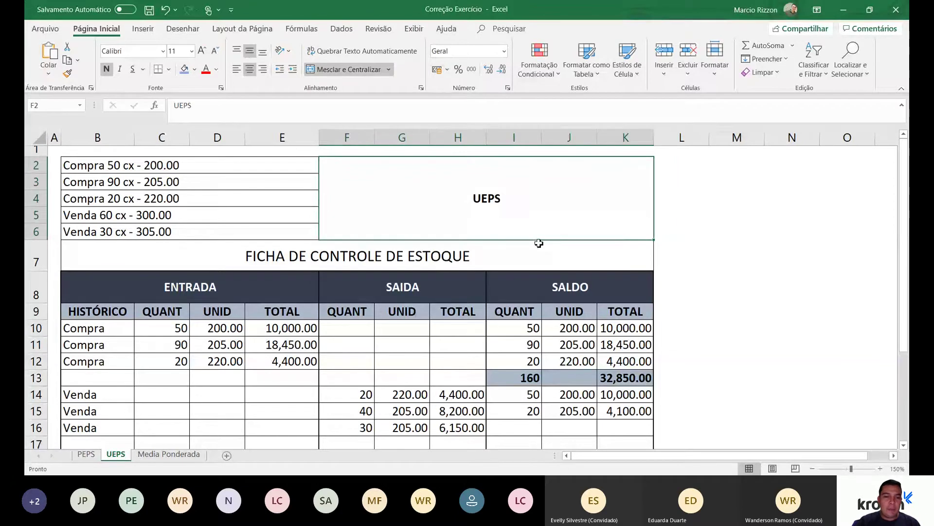
{"action": "scroll", "coordinate": [560, 271], "scroll_direction": "down", "scroll_amount": 1}
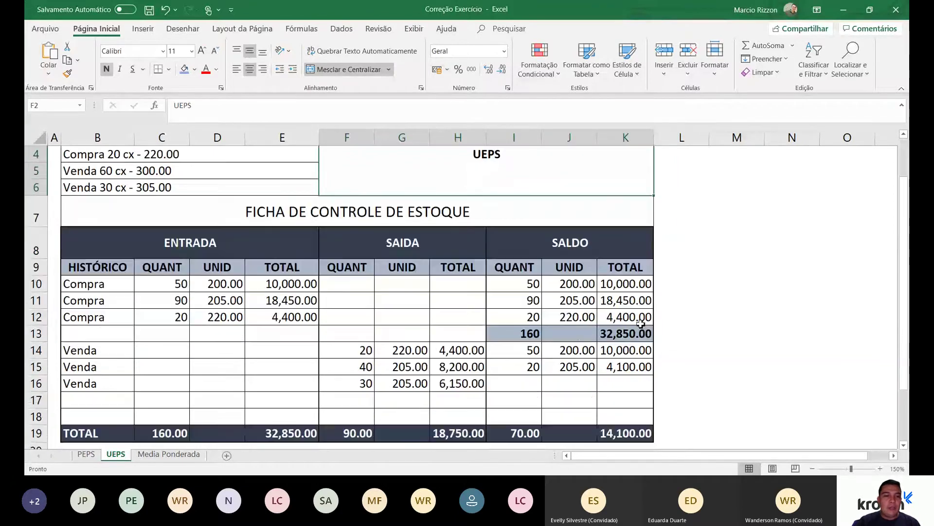
{"action": "scroll", "coordinate": [122, 243], "scroll_direction": "up", "scroll_amount": 1}
{"action": "scroll", "coordinate": [73, 317], "scroll_direction": "down", "scroll_amount": 2}
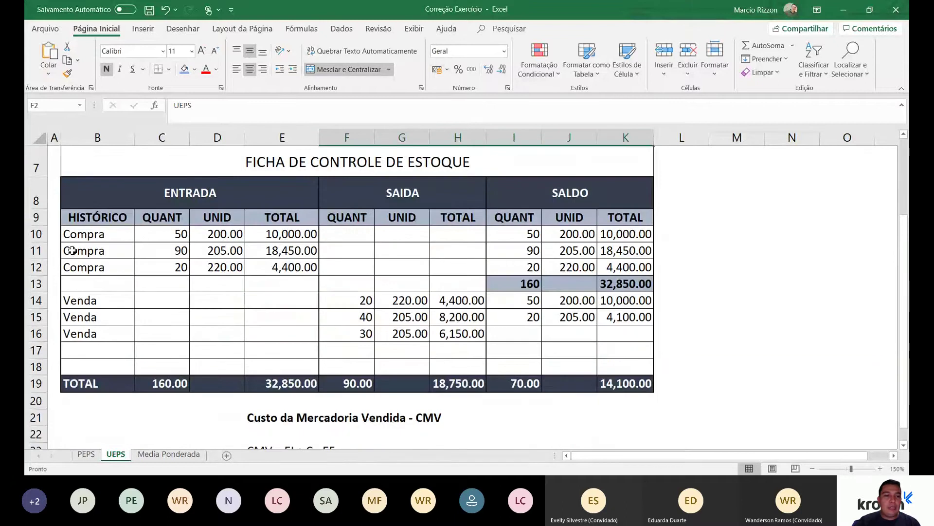
- Examine the purchase rows 10 to 12 and the SALDO subtotals in I13 and K13
{"action": "left_click_drag", "start_coordinate": [42, 234], "coordinate": [36, 268]}
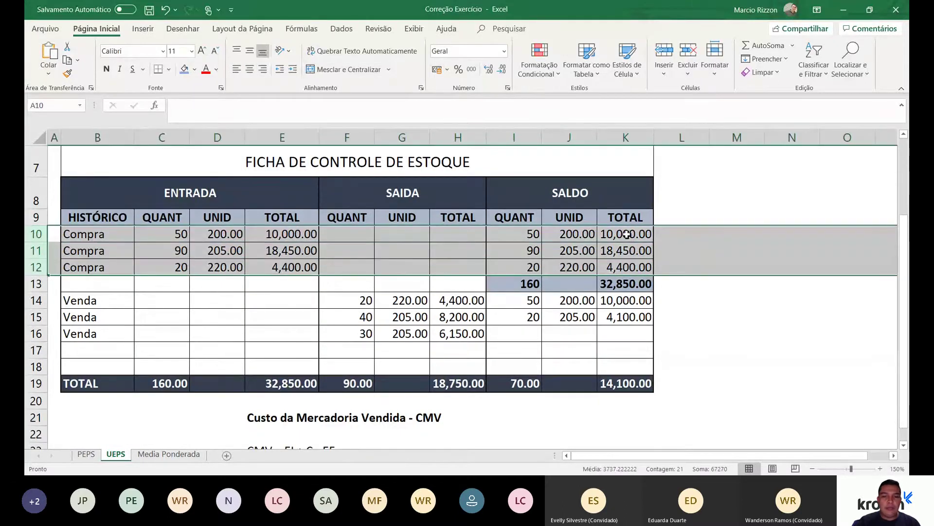
{"action": "left_click", "coordinate": [517, 284]}
{"action": "key", "text": "Right"}
{"action": "key", "text": "Right"}
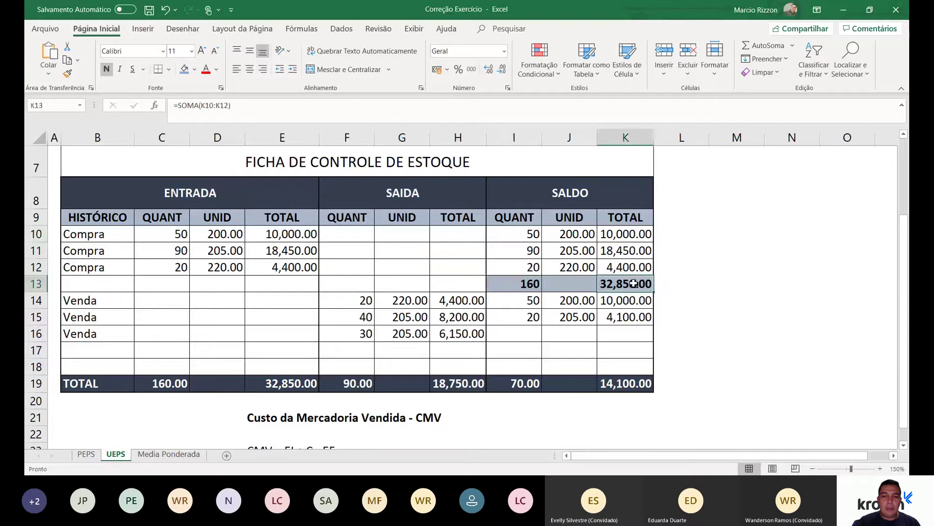
{"action": "left_click", "coordinate": [526, 285]}
{"action": "key", "text": "Right"}
{"action": "key", "text": "Right"}
{"action": "left_click", "coordinate": [531, 286]}
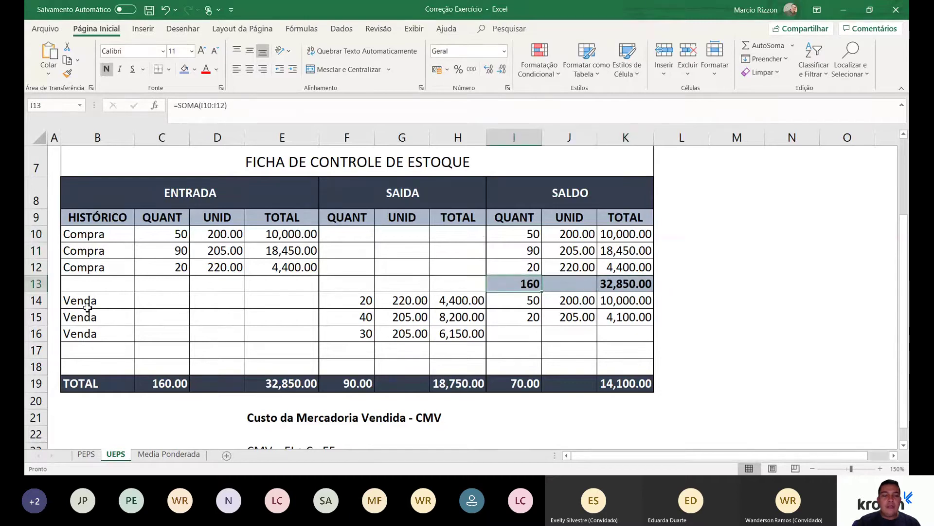
- Highlight the sales rows 14 to 16 and point out the last purchase's balance quantity in I12
{"action": "left_click", "coordinate": [31, 306]}
{"action": "left_click_drag", "start_coordinate": [30, 306], "coordinate": [38, 334]}
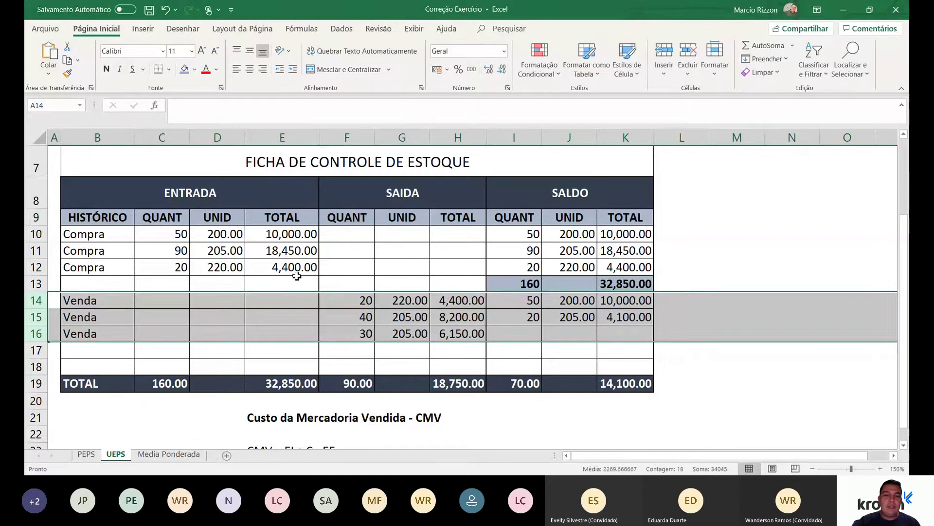
{"action": "left_click", "coordinate": [527, 270]}
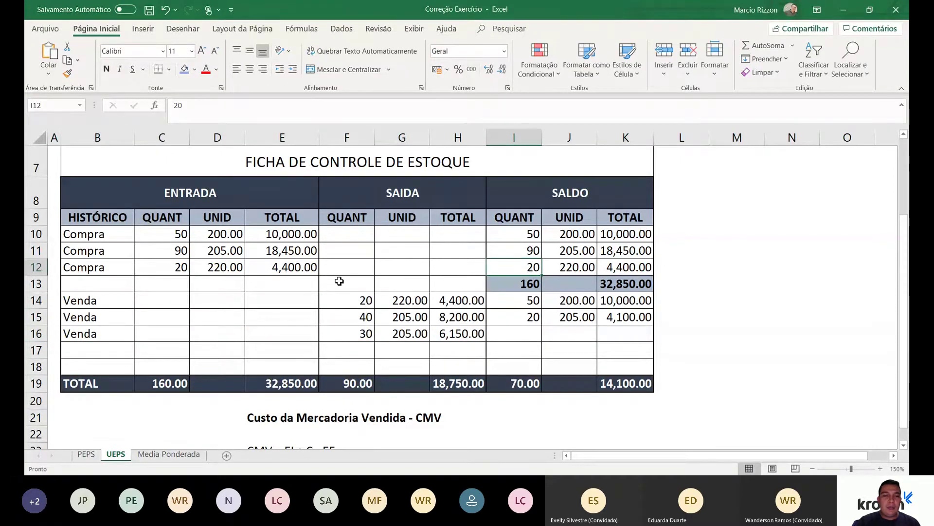
- Refer to the 60-box sale in B5 and fill the last purchase's balance I12:K12 with light blue
{"action": "scroll", "coordinate": [316, 280], "scroll_direction": "up", "scroll_amount": 2}
{"action": "left_click", "coordinate": [92, 216]}
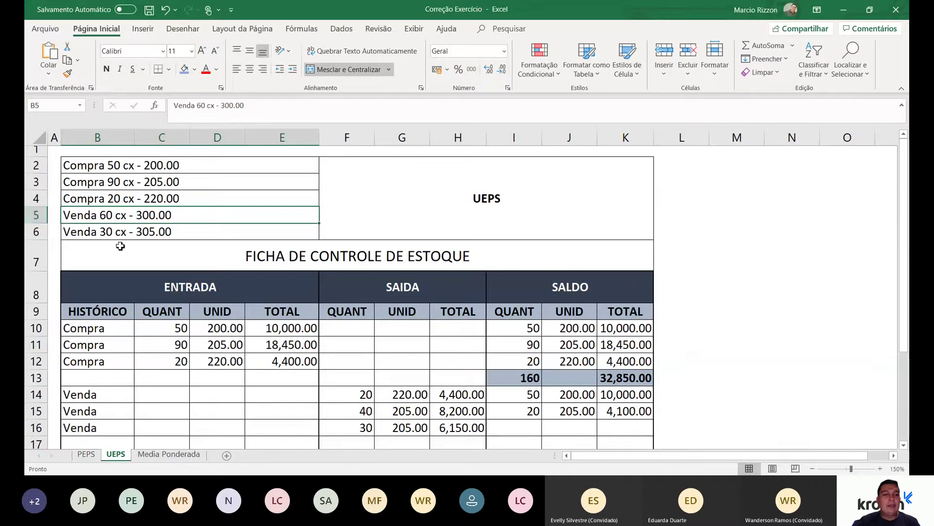
{"action": "scroll", "coordinate": [121, 241], "scroll_direction": "down", "scroll_amount": 2}
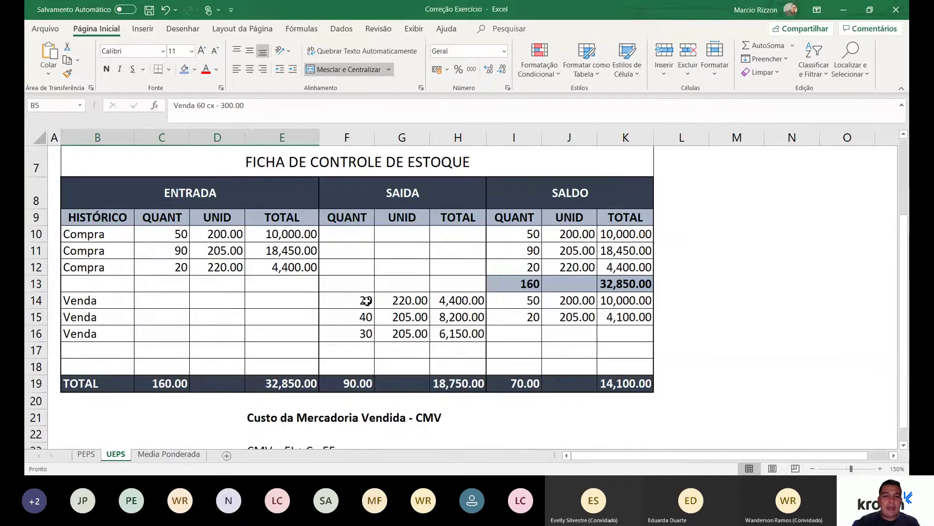
{"action": "left_click_drag", "start_coordinate": [525, 267], "coordinate": [621, 267]}
{"action": "left_click", "coordinate": [184, 70]}
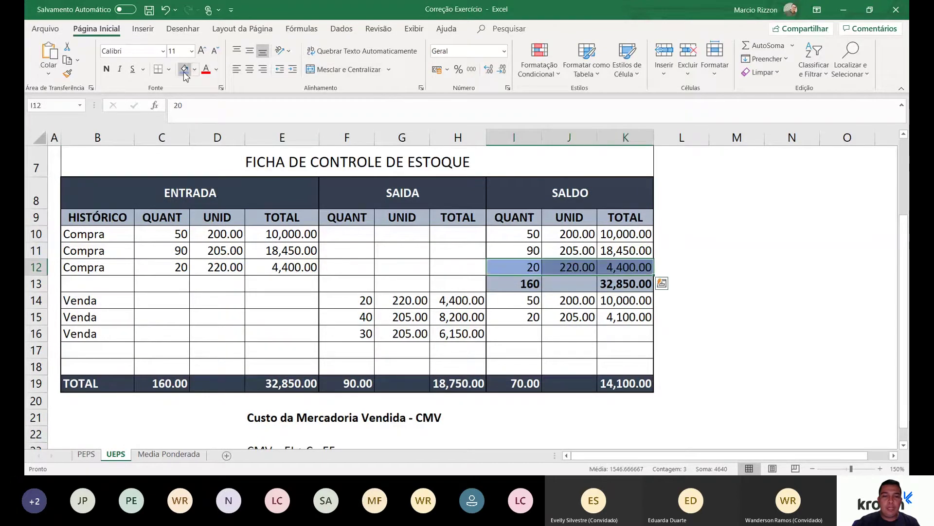
- Inspect the quantity, unit cost and total formula of the first sale line in F14:H14
{"action": "left_click", "coordinate": [351, 304]}
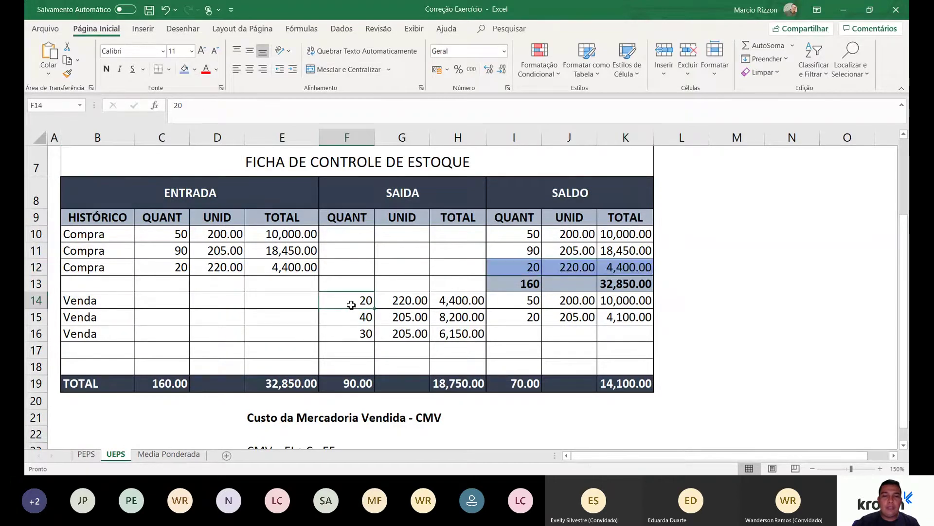
{"action": "left_click", "coordinate": [411, 304]}
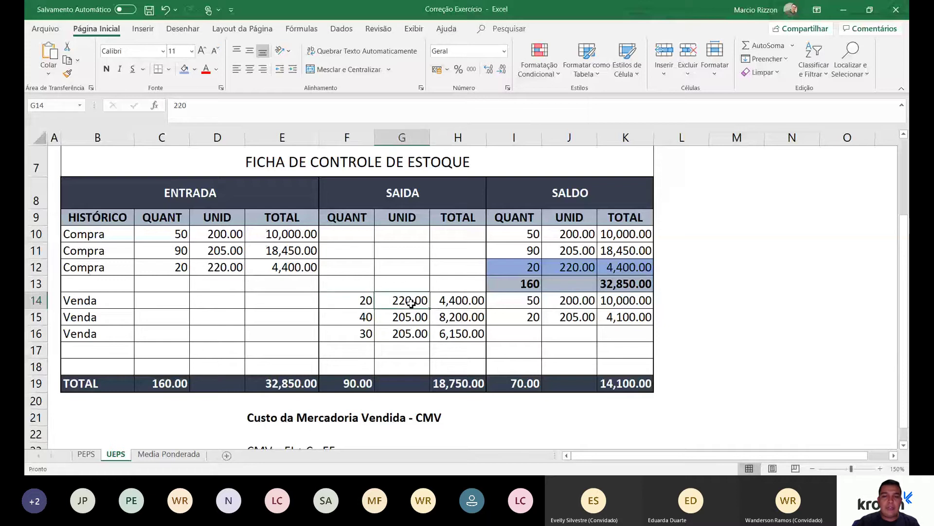
{"action": "left_click", "coordinate": [450, 302]}
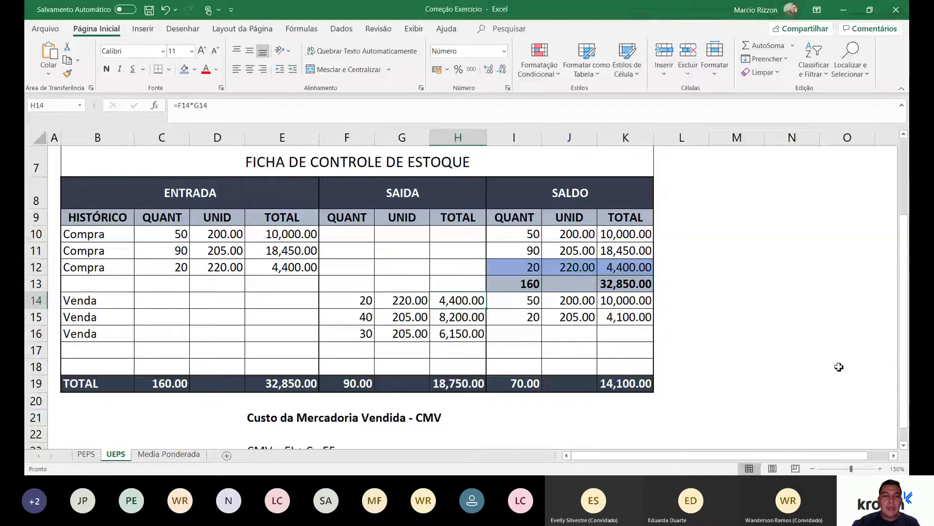
- Relate the 60-box sale in B5 and its second line F15:H15 to the purchase balance in I11:K11
{"action": "scroll", "coordinate": [292, 248], "scroll_direction": "up", "scroll_amount": 2}
{"action": "left_click", "coordinate": [100, 217]}
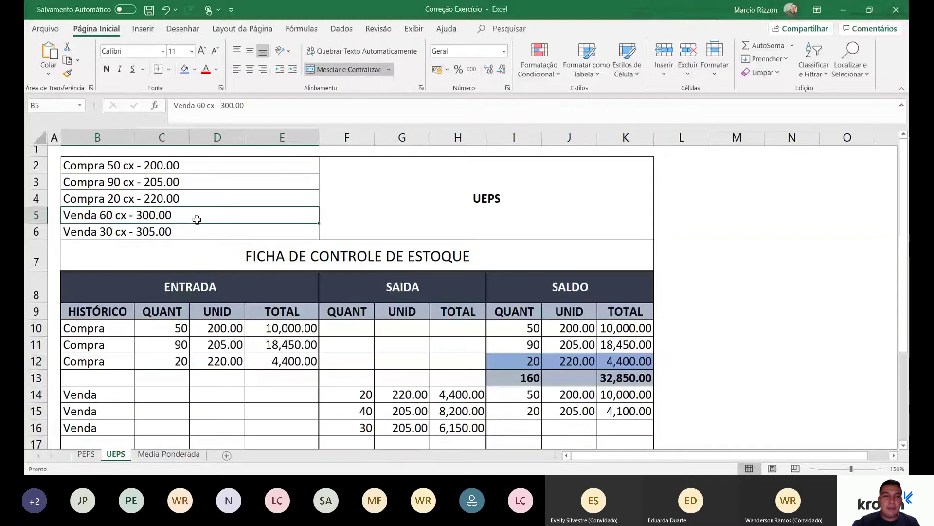
{"action": "scroll", "coordinate": [256, 234], "scroll_direction": "down", "scroll_amount": 2}
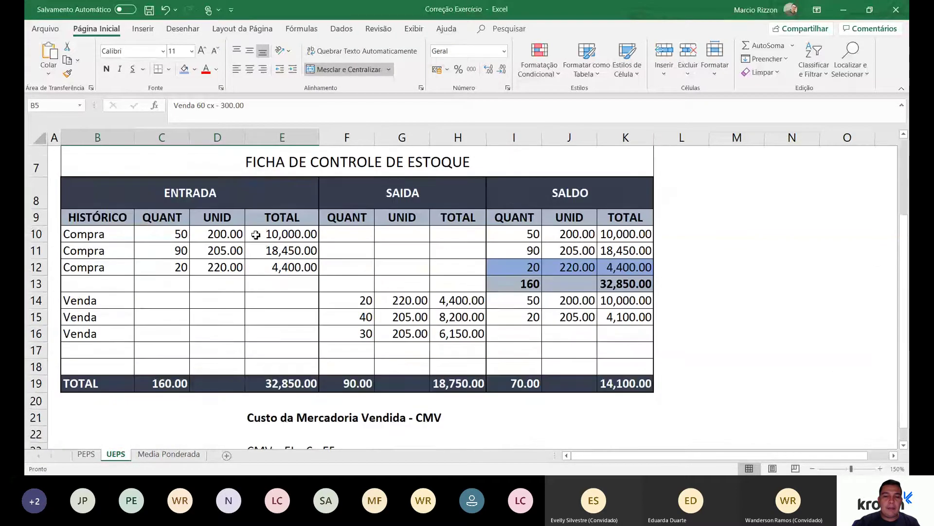
{"action": "left_click", "coordinate": [539, 269]}
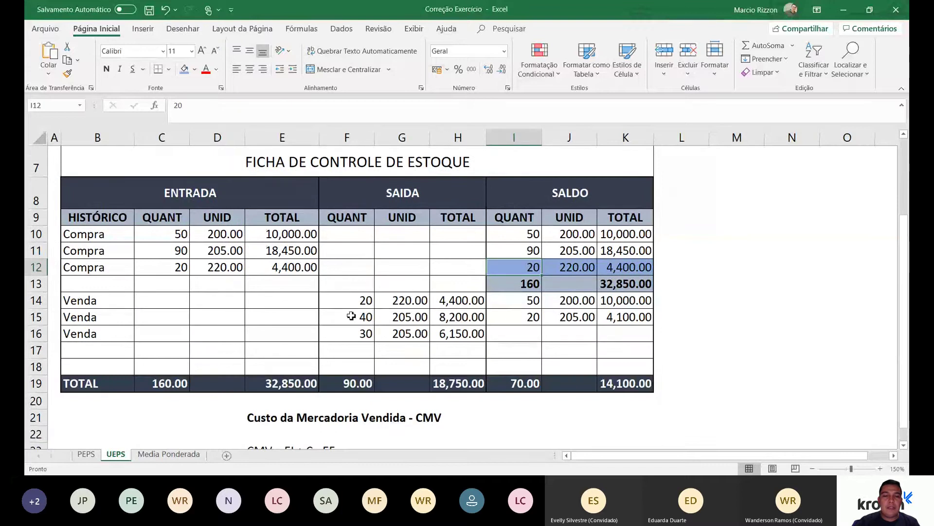
{"action": "left_click_drag", "start_coordinate": [350, 316], "coordinate": [440, 315]}
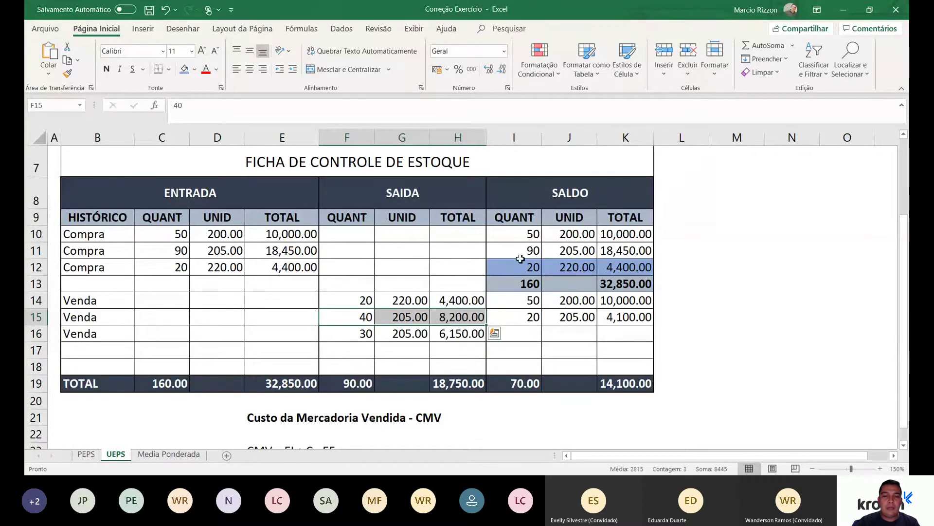
{"action": "left_click_drag", "start_coordinate": [513, 253], "coordinate": [625, 251]}
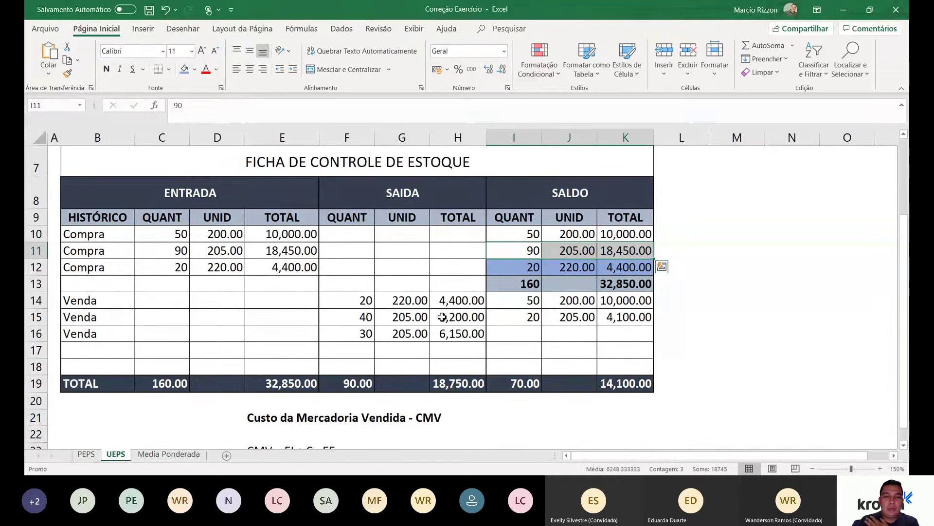
{"action": "left_click", "coordinate": [589, 250]}
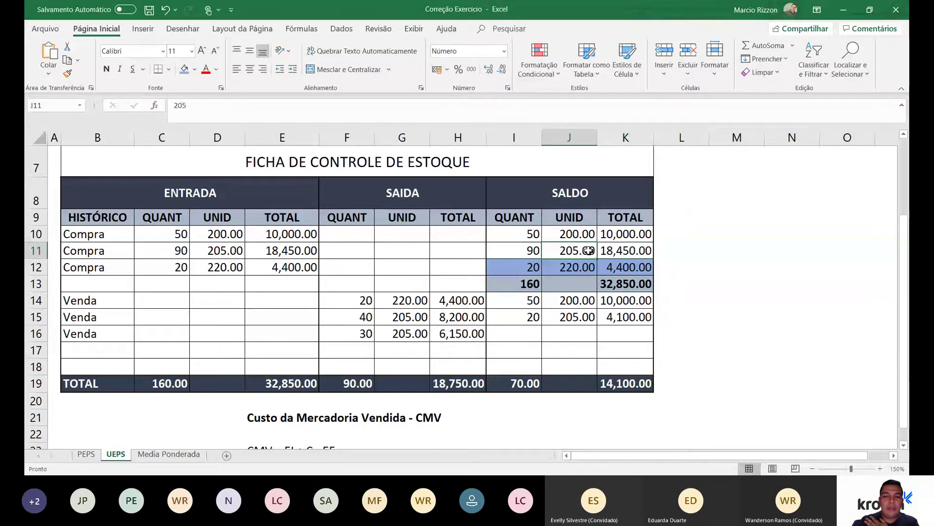
- Sum the sold quantities in F14:F15 by selecting them, and inspect the unit cost and total formula in G15 and H15
{"action": "left_click_drag", "start_coordinate": [365, 301], "coordinate": [366, 316]}
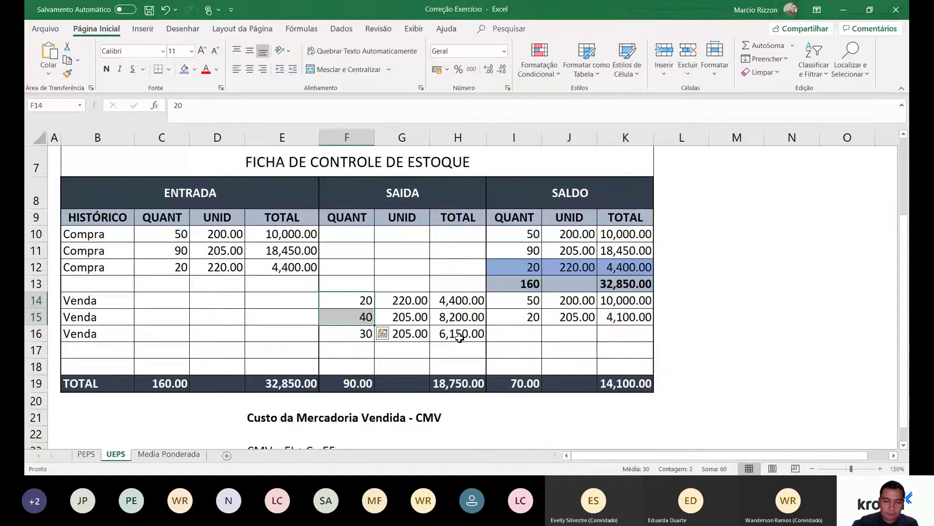
{"action": "left_click", "coordinate": [413, 322]}
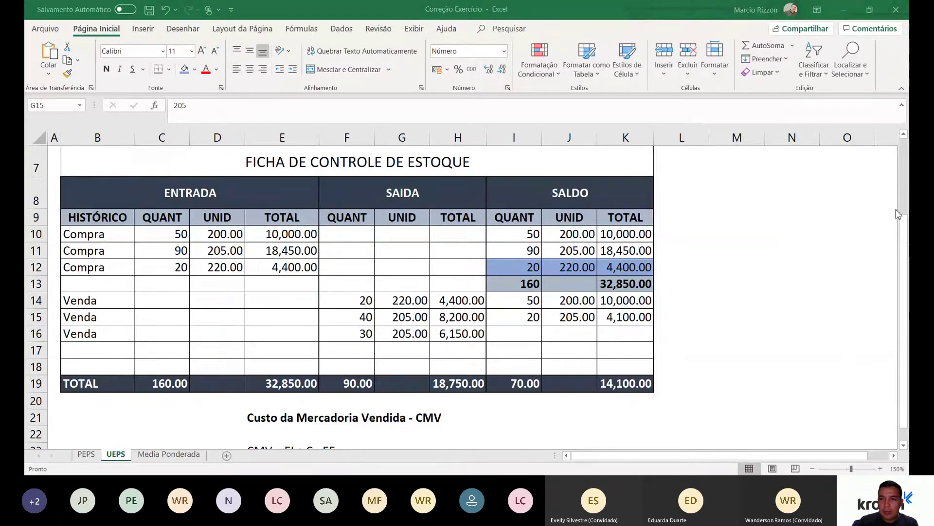
{"action": "left_click", "coordinate": [849, 13]}
{"action": "left_click", "coordinate": [454, 323]}
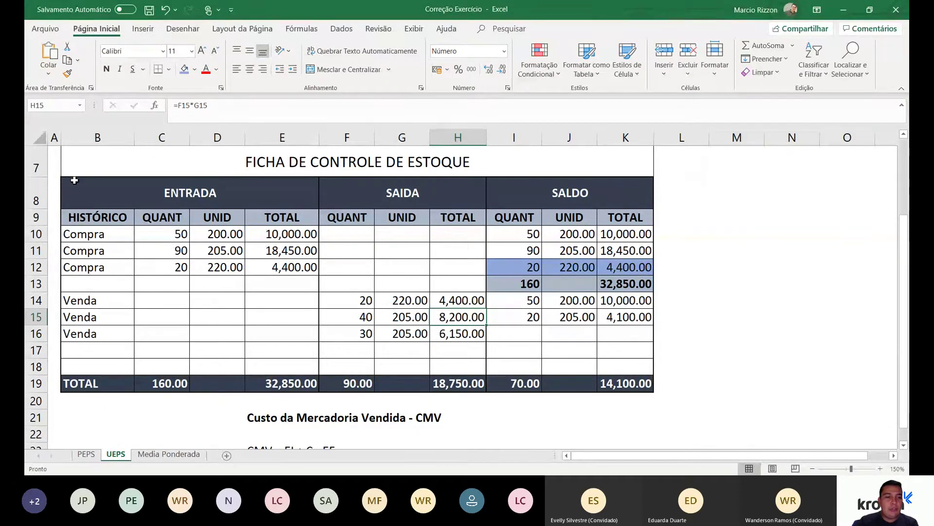
- Fill the 30-box sale entry in B6 with light blue and highlight its matching row 16 on the card
{"action": "scroll", "coordinate": [74, 180], "scroll_direction": "up", "scroll_amount": 2}
{"action": "left_click", "coordinate": [78, 231]}
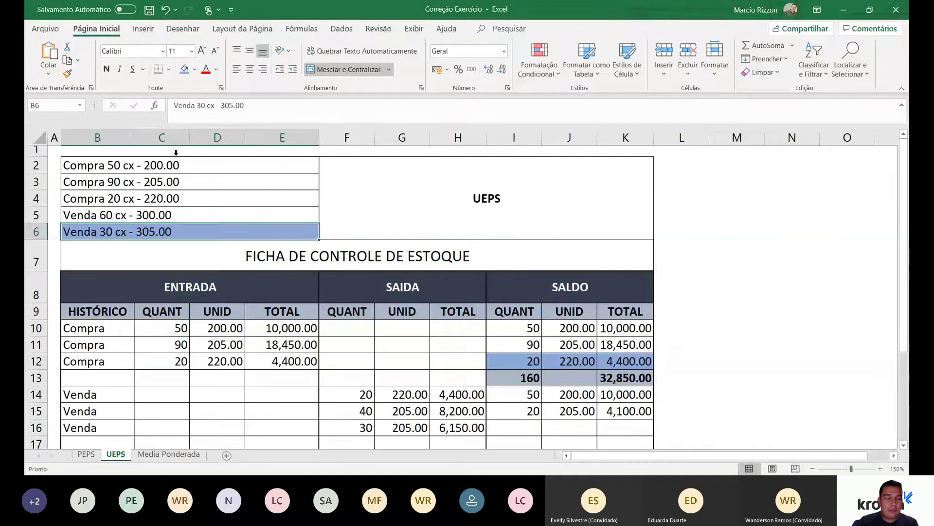
{"action": "scroll", "coordinate": [237, 227], "scroll_direction": "down", "scroll_amount": 3}
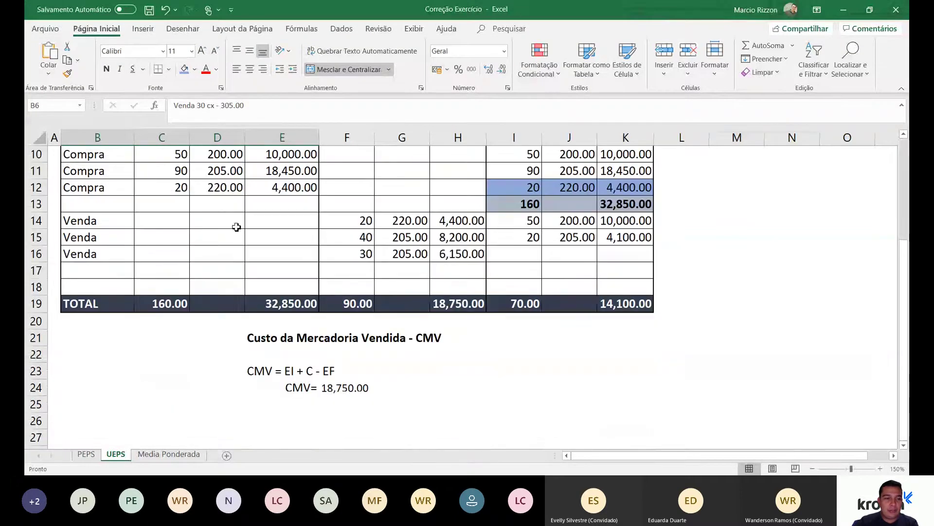
{"action": "left_click", "coordinate": [36, 253]}
{"action": "scroll", "coordinate": [389, 199], "scroll_direction": "up", "scroll_amount": 1}
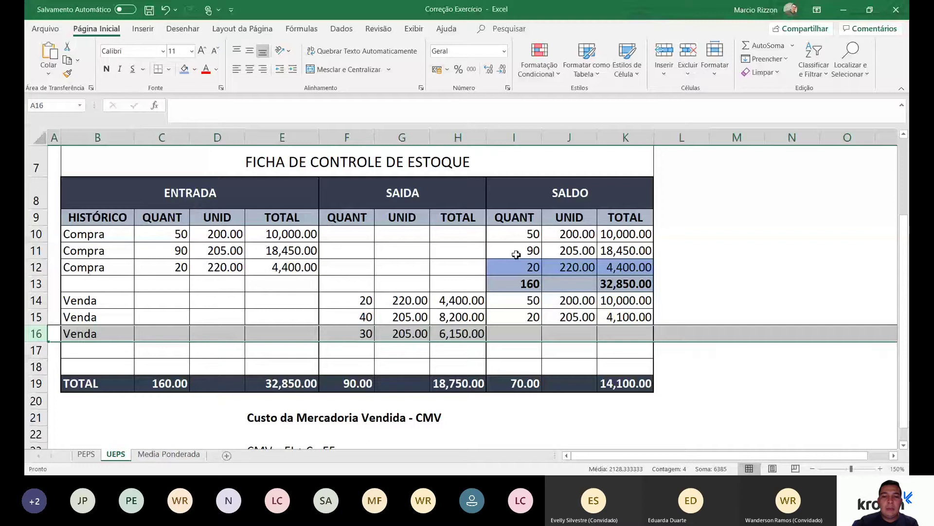
- Fill the 90-box purchase balance I11:K11 with grey
{"action": "left_click_drag", "start_coordinate": [516, 254], "coordinate": [633, 249]}
{"action": "left_click", "coordinate": [198, 71]}
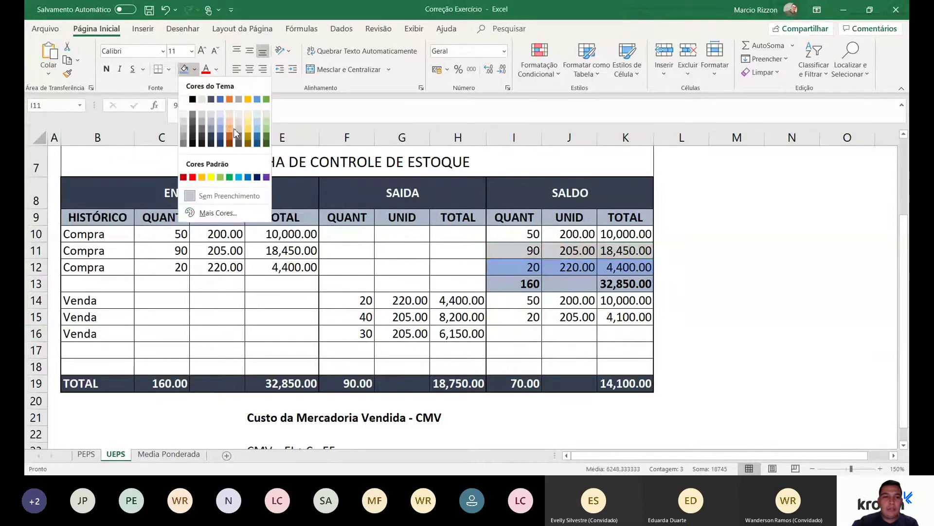
{"action": "left_click", "coordinate": [241, 128]}
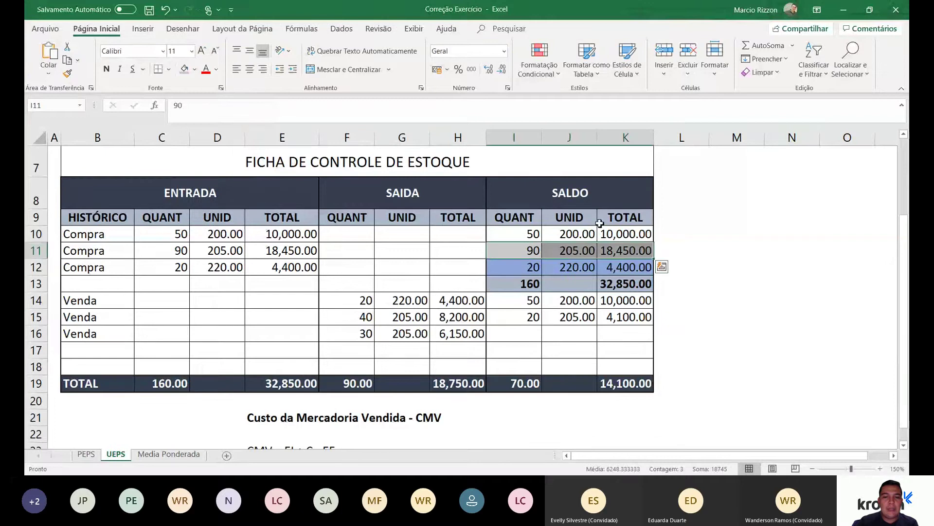
- Relate the grey balance I11:K11 to the 30-box sale line and inspect its total formula in H16
{"action": "left_click_drag", "start_coordinate": [518, 251], "coordinate": [608, 250]}
{"action": "left_click", "coordinate": [369, 334]}
{"action": "left_click", "coordinate": [416, 333]}
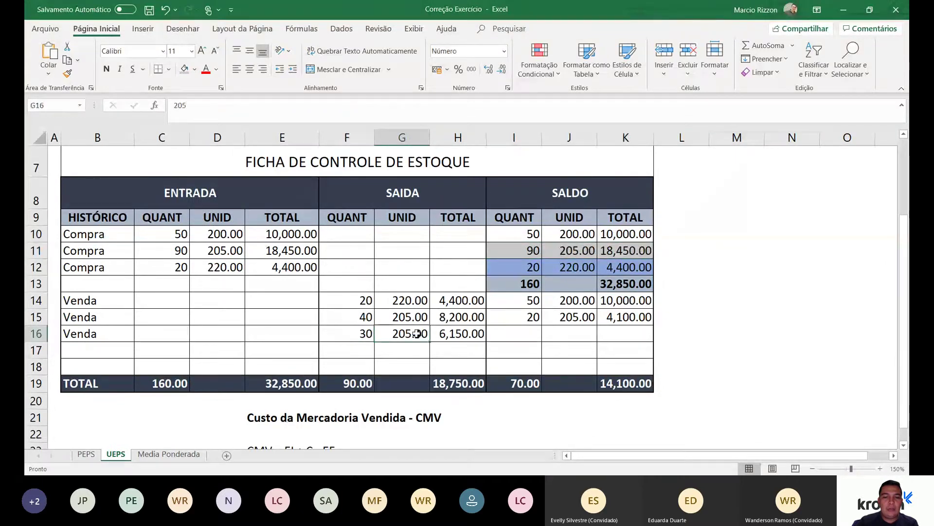
{"action": "left_click", "coordinate": [461, 338]}
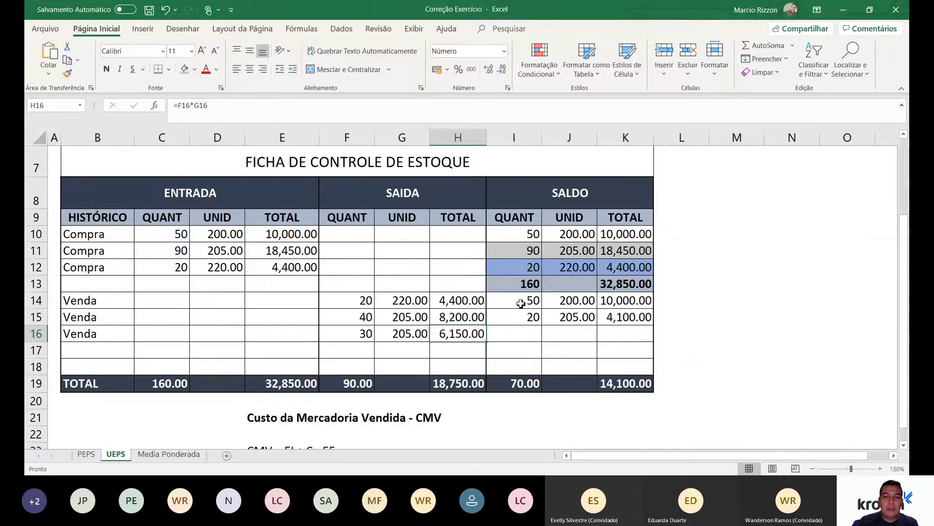
- Examine the remaining stock balance in I14:K15, starting with the quantity and unit cost in row 14
{"action": "left_click_drag", "start_coordinate": [520, 304], "coordinate": [627, 317]}
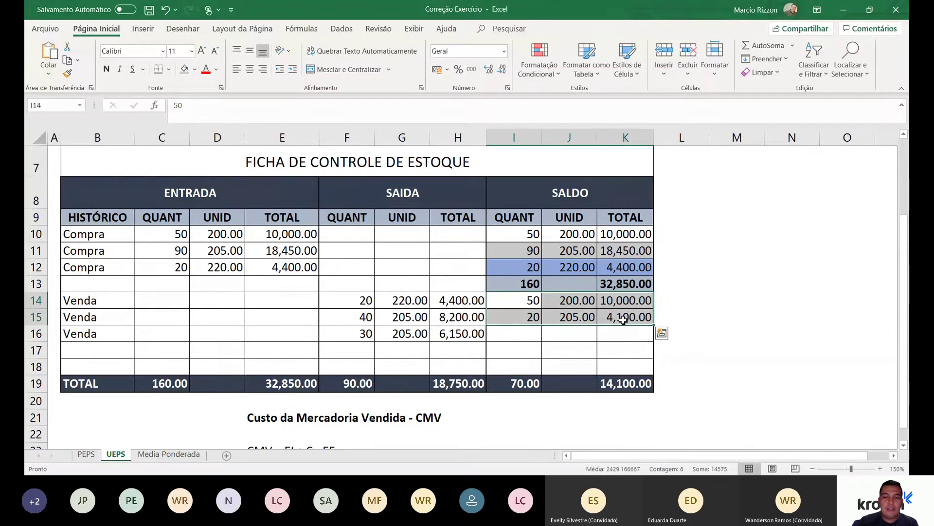
{"action": "left_click", "coordinate": [521, 301]}
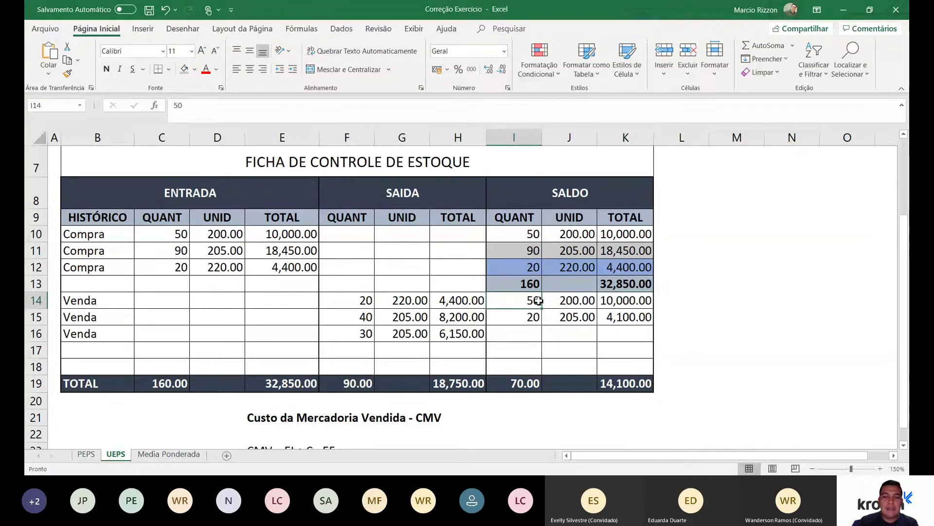
{"action": "left_click_drag", "start_coordinate": [519, 299], "coordinate": [595, 299]}
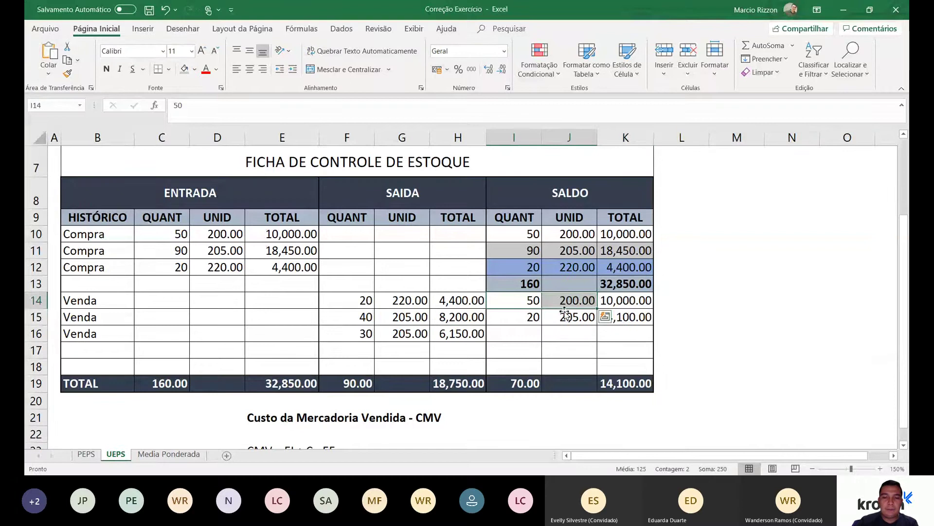
- Compare the remaining balance rows I14:K15 with the 50-box and 90-box purchase balances in rows 10 and 11
{"action": "left_click_drag", "start_coordinate": [531, 318], "coordinate": [626, 317]}
{"action": "left_click_drag", "start_coordinate": [519, 253], "coordinate": [582, 251]}
{"action": "left_click_drag", "start_coordinate": [521, 302], "coordinate": [613, 301]}
{"action": "left_click_drag", "start_coordinate": [521, 239], "coordinate": [622, 235]}
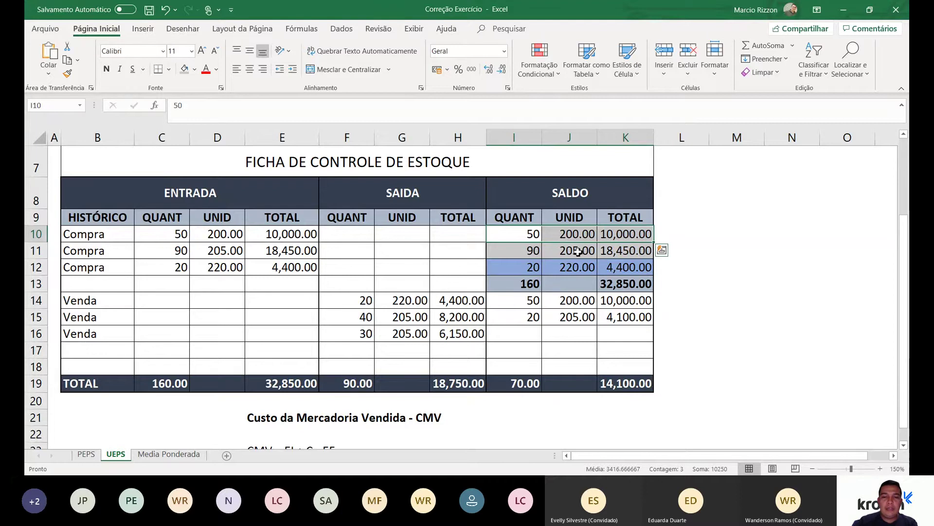
{"action": "scroll", "coordinate": [577, 252], "scroll_direction": "down", "scroll_amount": 2}
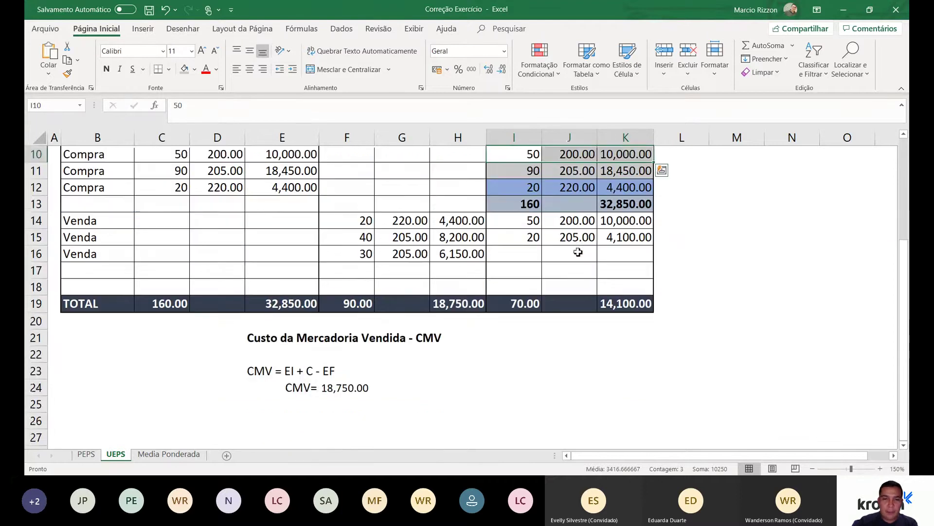
{"action": "scroll", "coordinate": [611, 243], "scroll_direction": "up", "scroll_amount": 3}
{"action": "scroll", "coordinate": [612, 244], "scroll_direction": "down", "scroll_amount": 2}
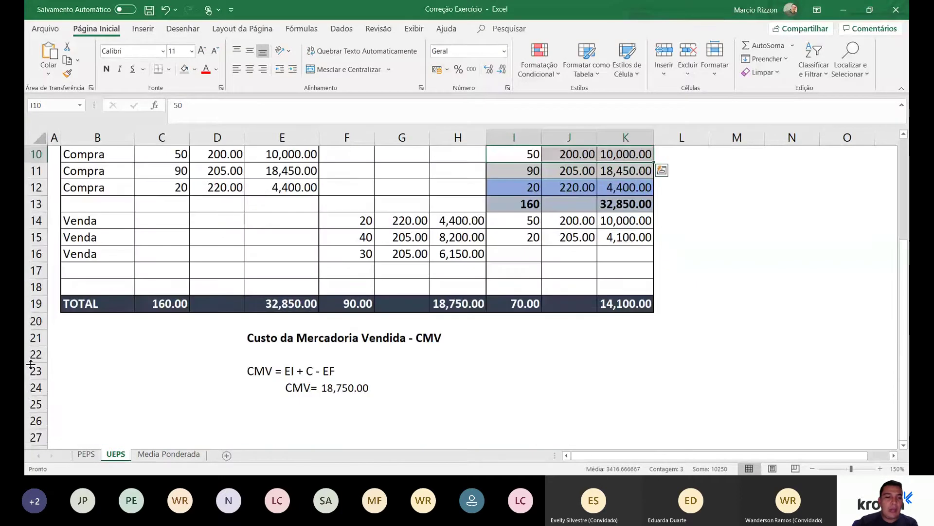
- Examine the TOTAL row 19, covering the entry, exit and balance quantities and values
{"action": "left_click", "coordinate": [33, 306]}
{"action": "scroll", "coordinate": [184, 304], "scroll_direction": "up", "scroll_amount": 2}
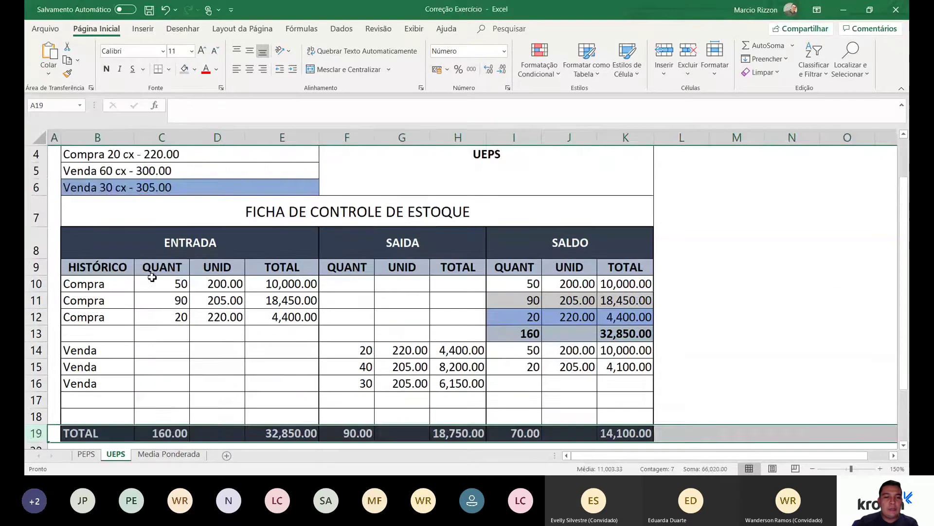
{"action": "scroll", "coordinate": [152, 305], "scroll_direction": "down", "scroll_amount": 1}
{"action": "left_click", "coordinate": [165, 382]}
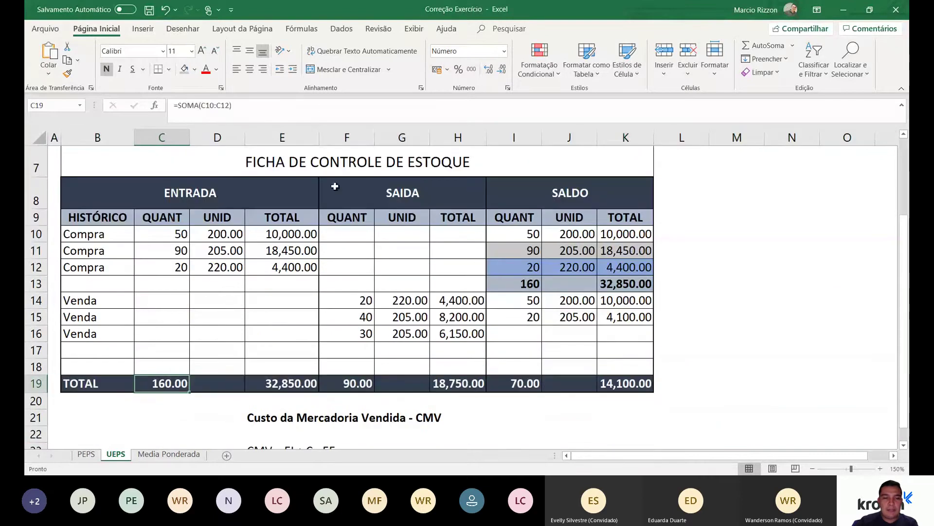
{"action": "left_click", "coordinate": [293, 383]}
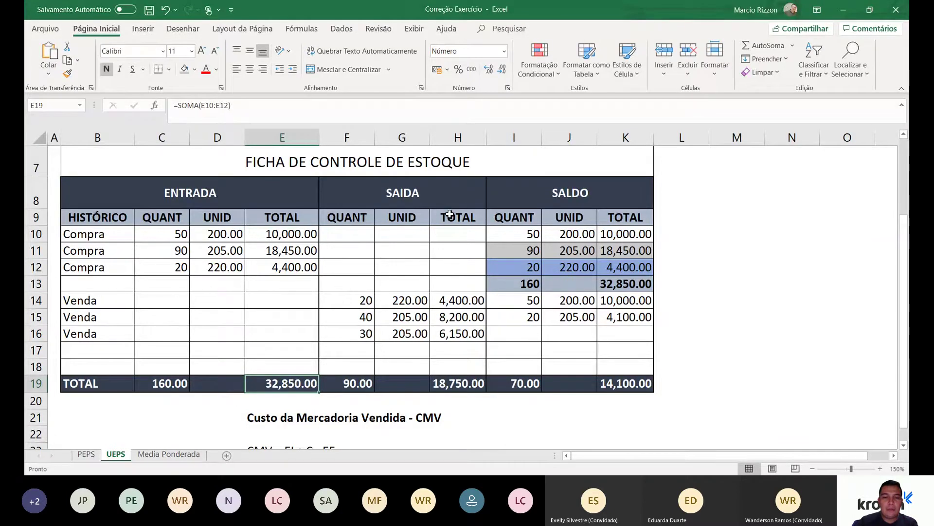
{"action": "left_click_drag", "start_coordinate": [424, 201], "coordinate": [426, 371]}
{"action": "left_click", "coordinate": [358, 384]}
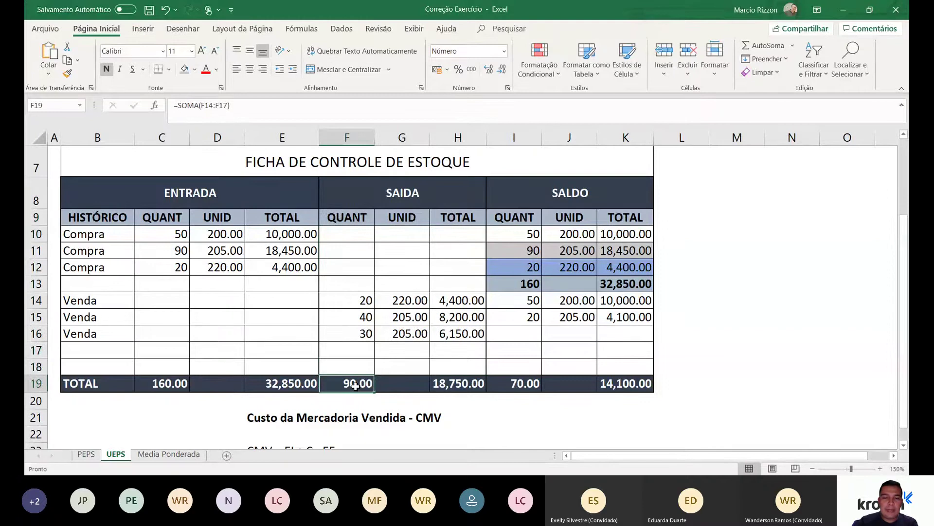
{"action": "left_click", "coordinate": [473, 385]}
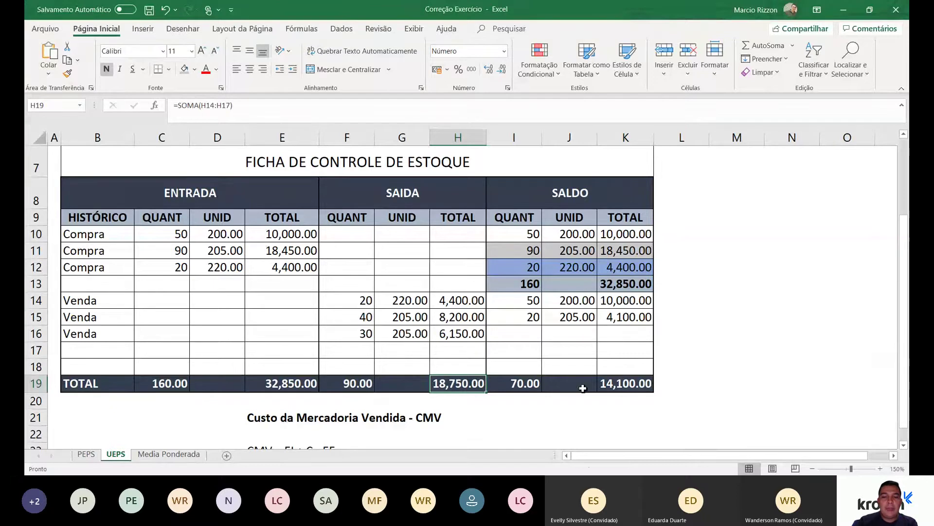
{"action": "left_click_drag", "start_coordinate": [516, 384], "coordinate": [606, 385]}
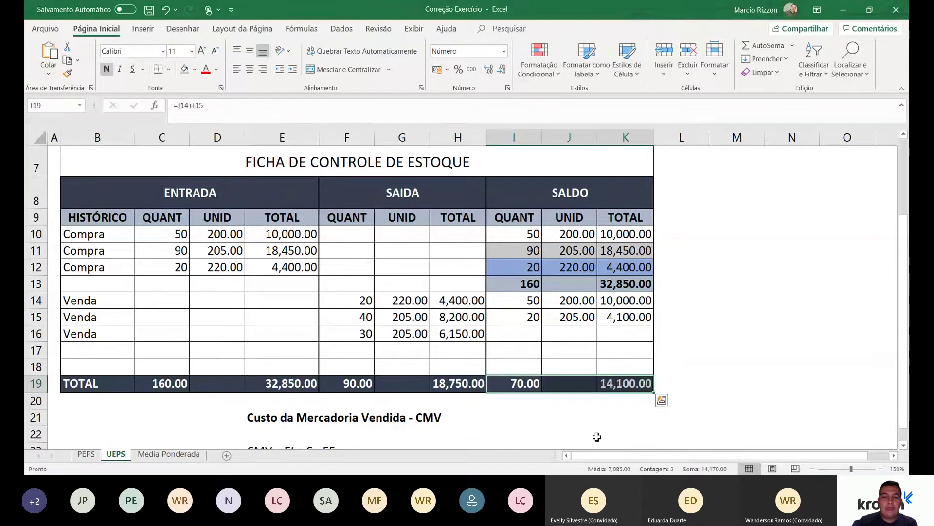
- Inspect the final stock quantity formula in I19 and the CMV formula in F24
{"action": "left_click", "coordinate": [524, 385]}
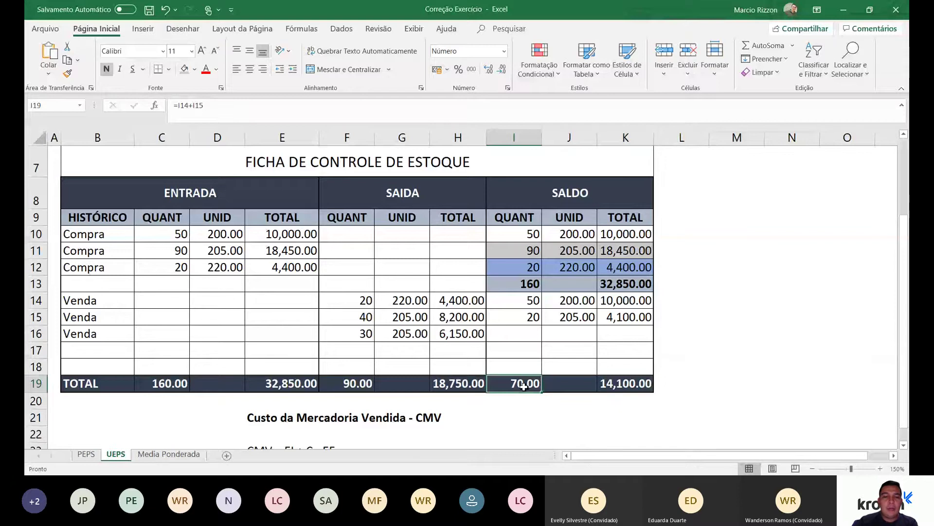
{"action": "scroll", "coordinate": [524, 385], "scroll_direction": "down", "scroll_amount": 2}
{"action": "left_click", "coordinate": [346, 337]}
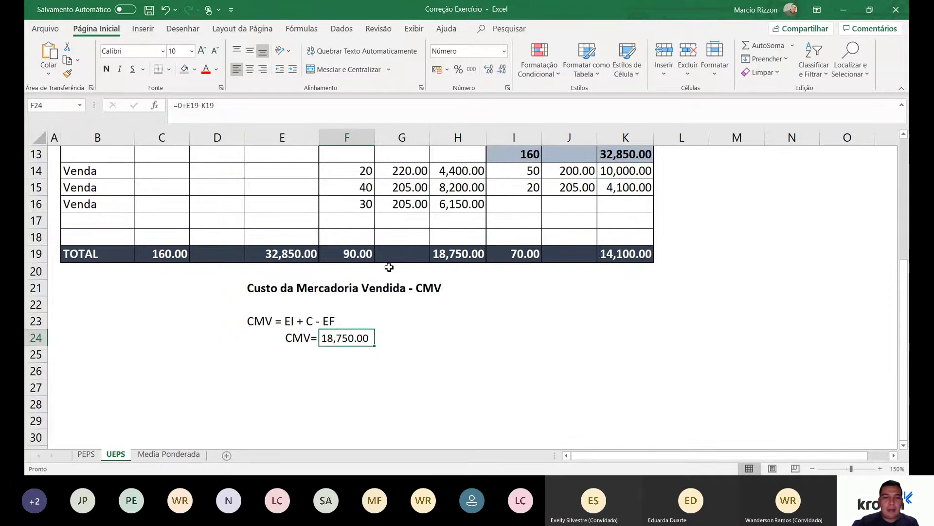
- Fill the UEPS title block in F2 with grey
{"action": "scroll", "coordinate": [388, 267], "scroll_direction": "up", "scroll_amount": 4}
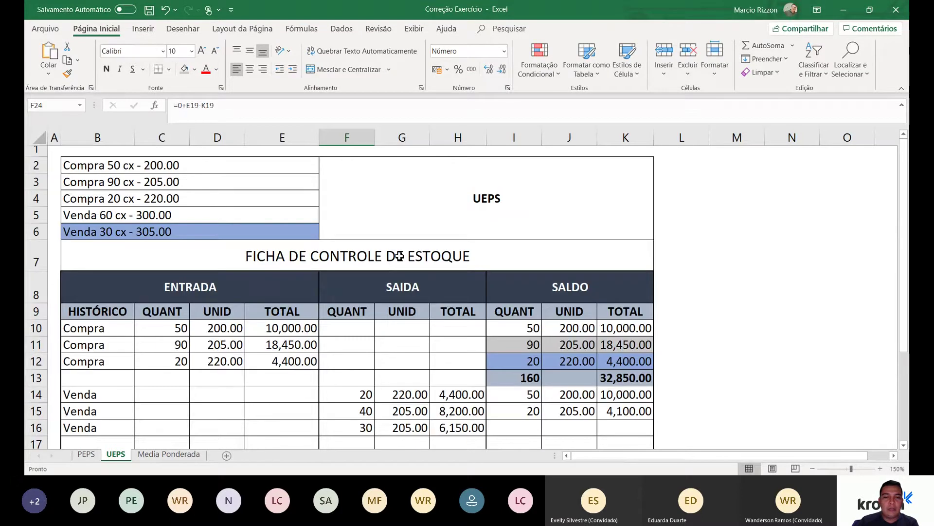
{"action": "left_click", "coordinate": [354, 252]}
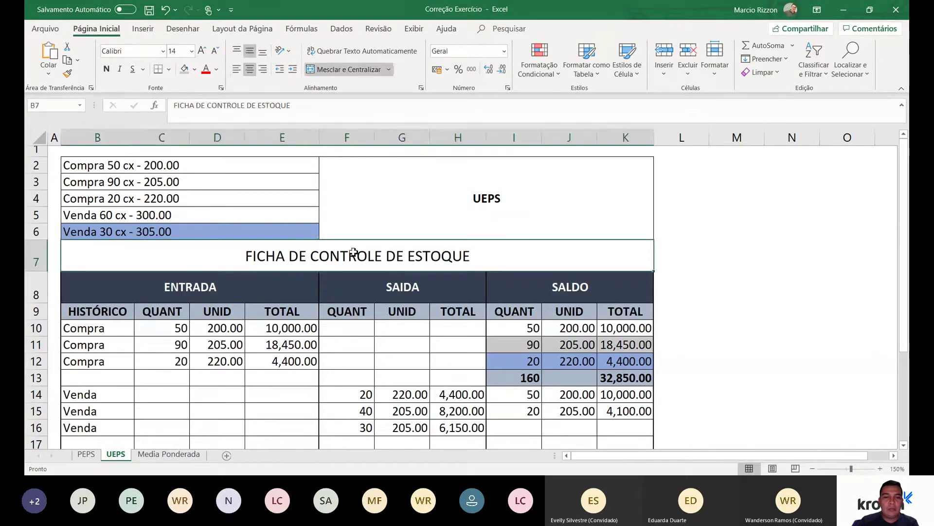
{"action": "left_click", "coordinate": [484, 196]}
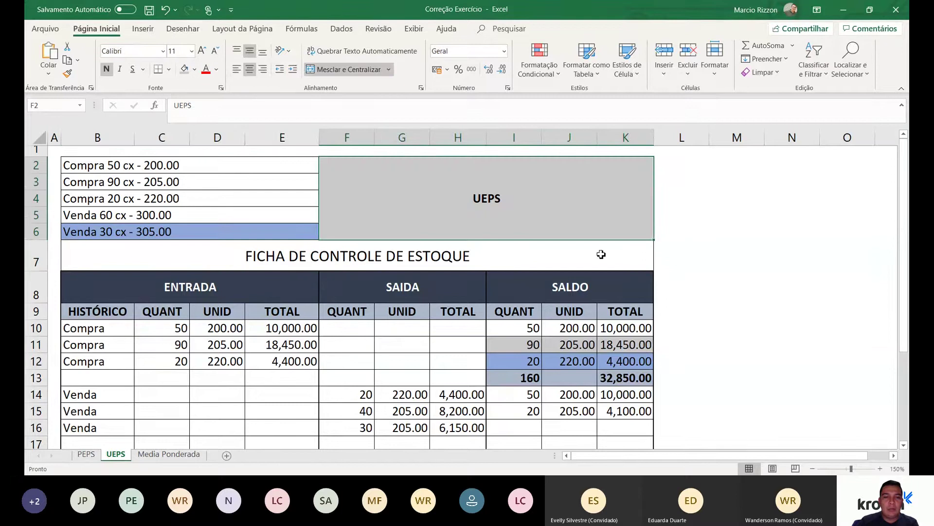
- Compare the CMV result in F24 with the exit total in H19 on the UEPS card
{"action": "scroll", "coordinate": [599, 255], "scroll_direction": "down", "scroll_amount": 2}
{"action": "scroll", "coordinate": [600, 254], "scroll_direction": "down", "scroll_amount": 3}
{"action": "left_click", "coordinate": [361, 287]}
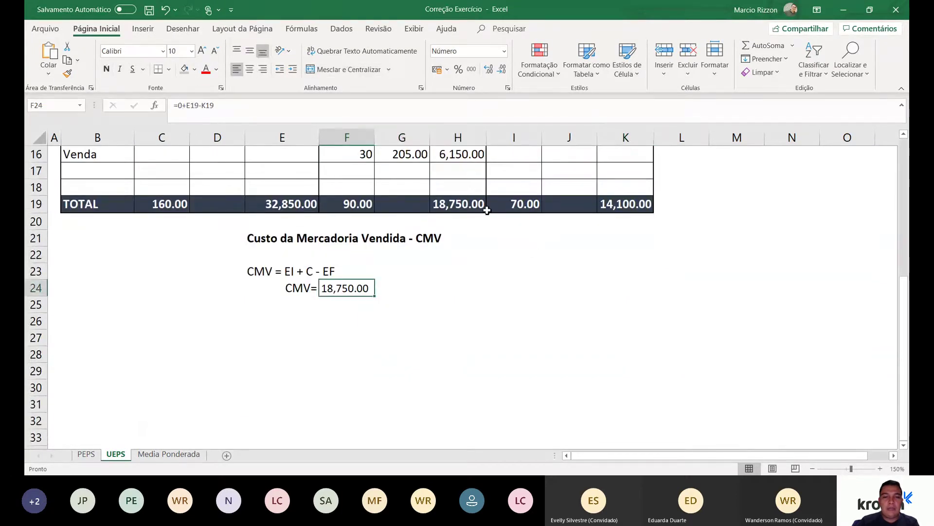
{"action": "scroll", "coordinate": [487, 210], "scroll_direction": "up", "scroll_amount": 2}
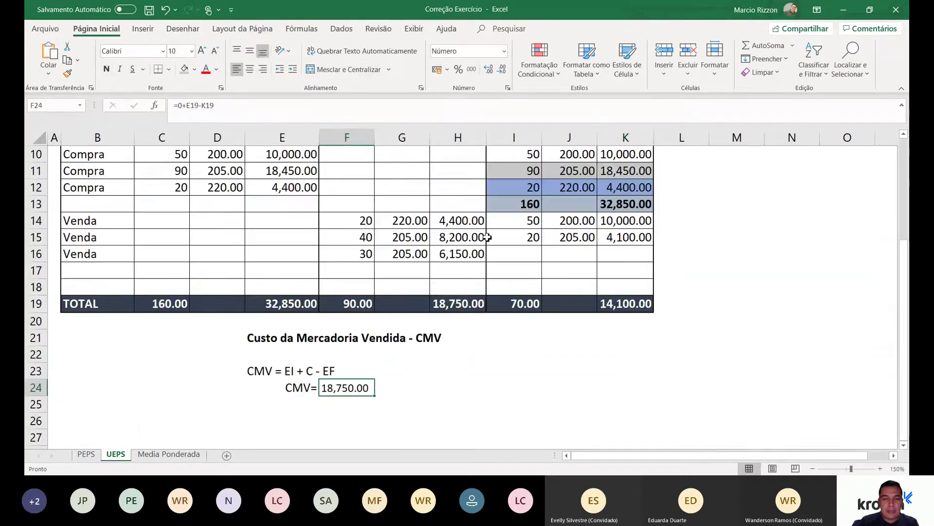
{"action": "left_click", "coordinate": [458, 308]}
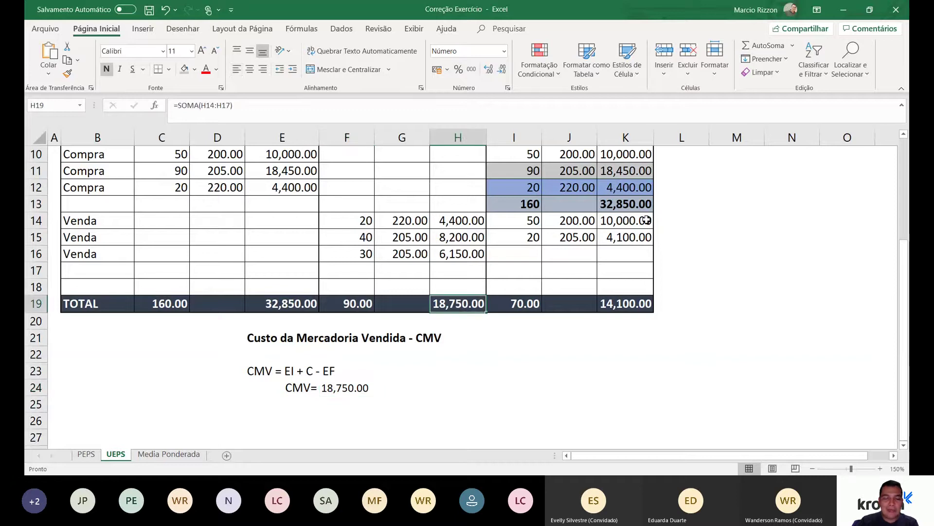
- Open the PEPS card and review its sales, balances and totals for comparison with the UEPS card
{"action": "left_click", "coordinate": [86, 454]}
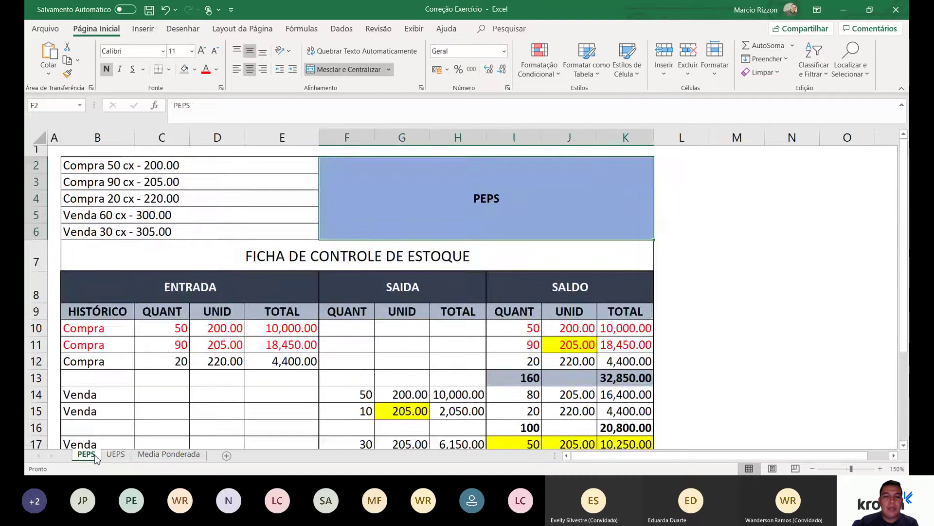
{"action": "scroll", "coordinate": [332, 355], "scroll_direction": "down", "scroll_amount": 3}
{"action": "scroll", "coordinate": [265, 368], "scroll_direction": "up", "scroll_amount": 3}
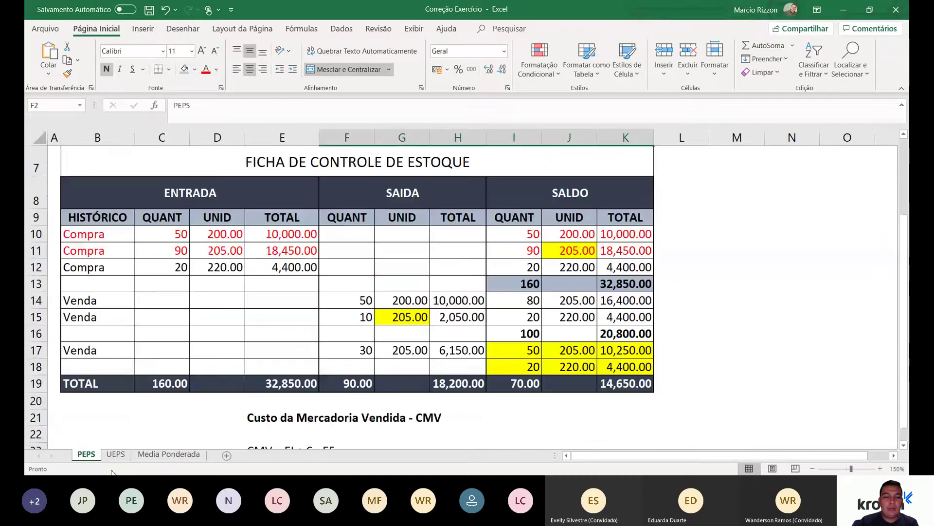
- Return to the UEPS card and review it from the listed transactions down to the CMV calculation
{"action": "left_click", "coordinate": [116, 453]}
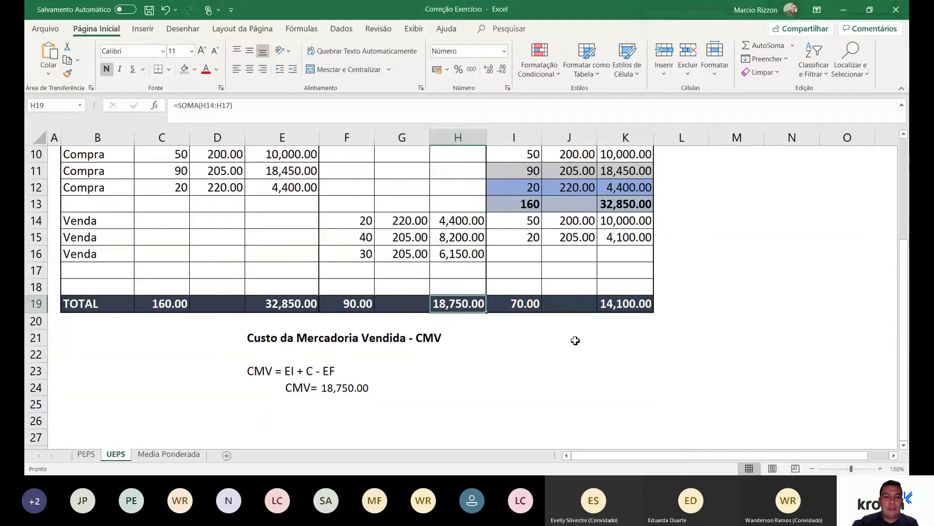
{"action": "scroll", "coordinate": [574, 339], "scroll_direction": "up", "scroll_amount": 3}
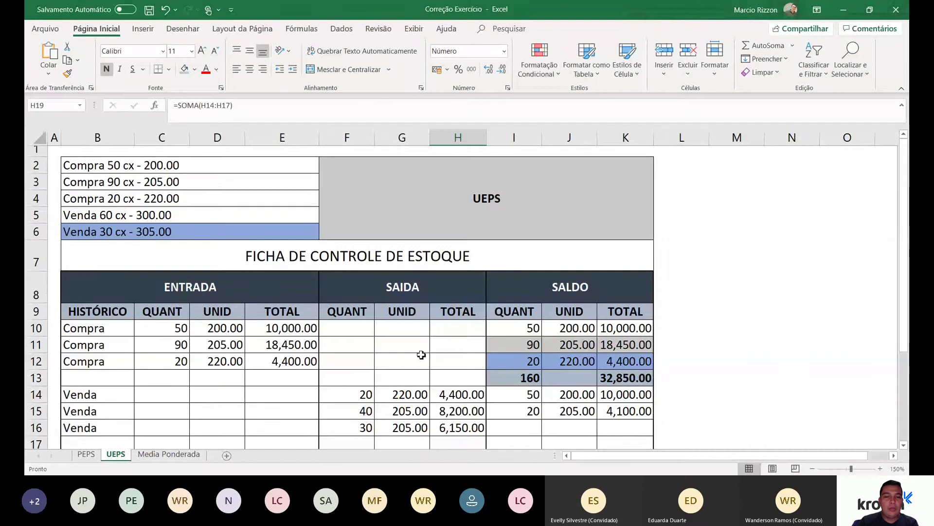
{"action": "scroll", "coordinate": [356, 347], "scroll_direction": "down", "scroll_amount": 4}
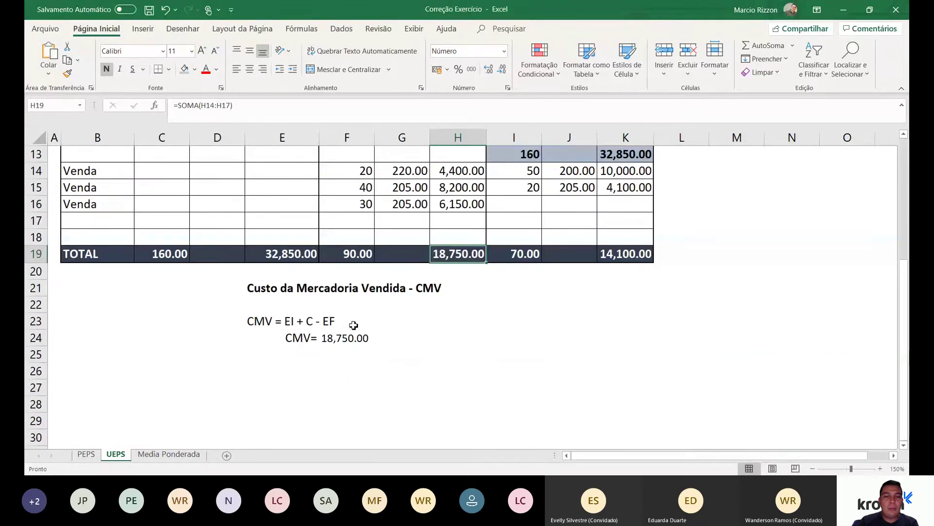
{"action": "scroll", "coordinate": [353, 324], "scroll_direction": "up", "scroll_amount": 4}
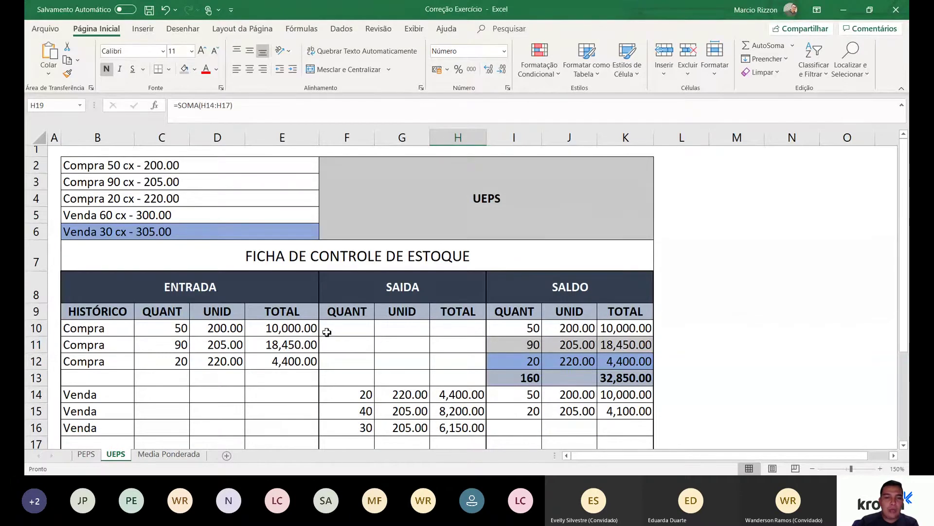
- Open the Media Ponderada sheet and relate the purchases listed in B2:B4 to card rows 10 to 13
{"action": "left_click", "coordinate": [164, 456]}
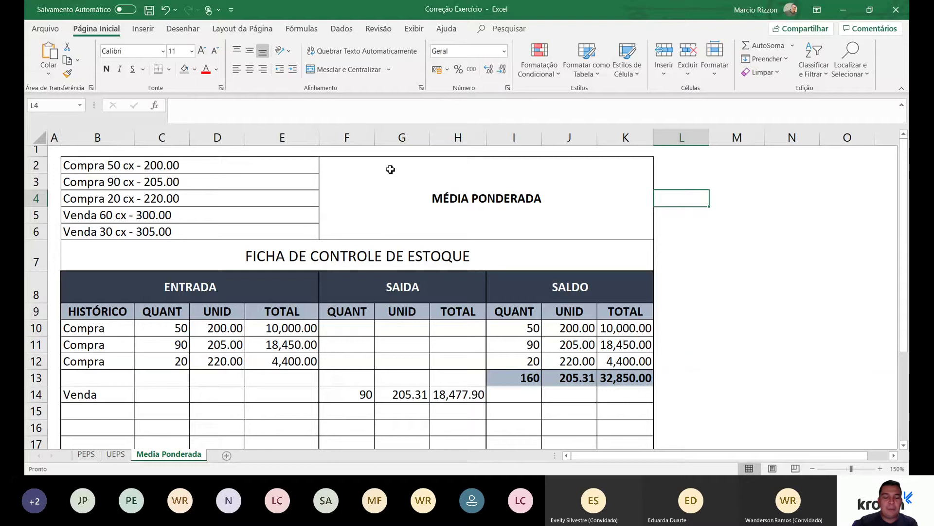
{"action": "left_click", "coordinate": [404, 179]}
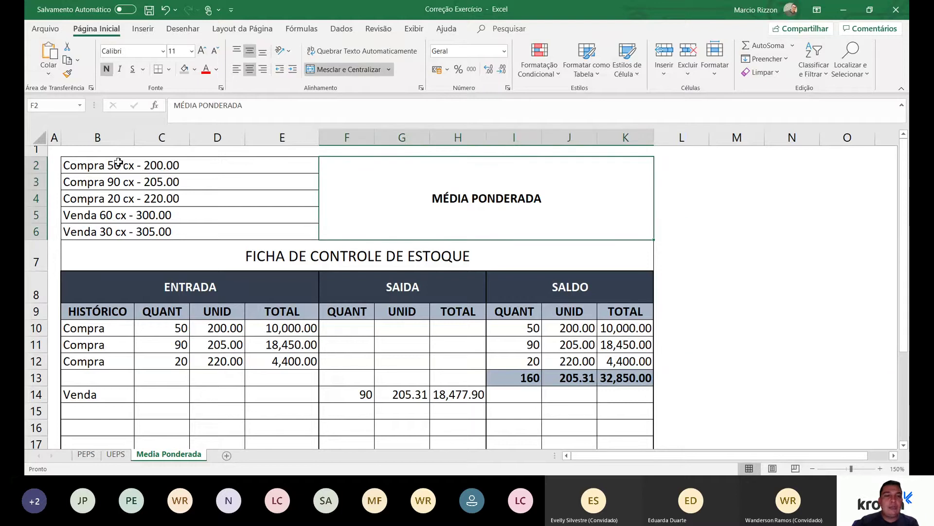
{"action": "left_click_drag", "start_coordinate": [118, 163], "coordinate": [119, 198]}
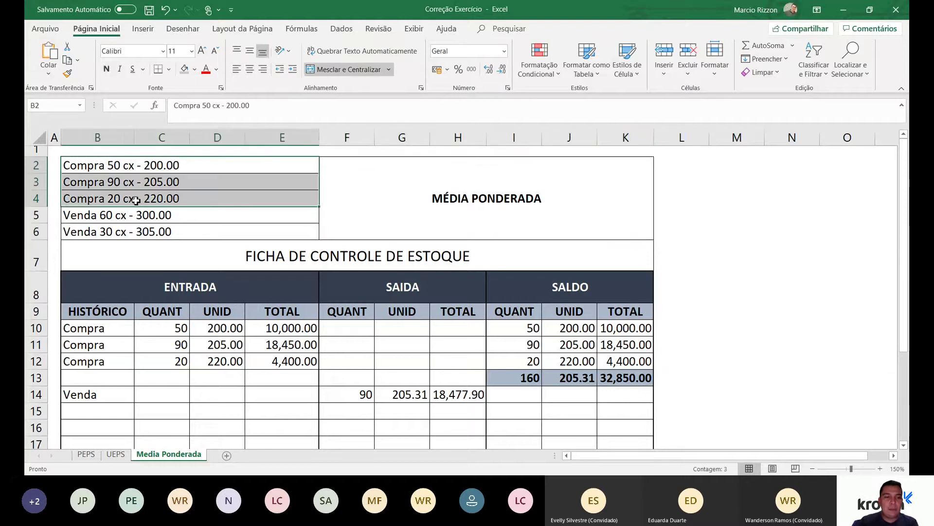
{"action": "left_click", "coordinate": [92, 327]}
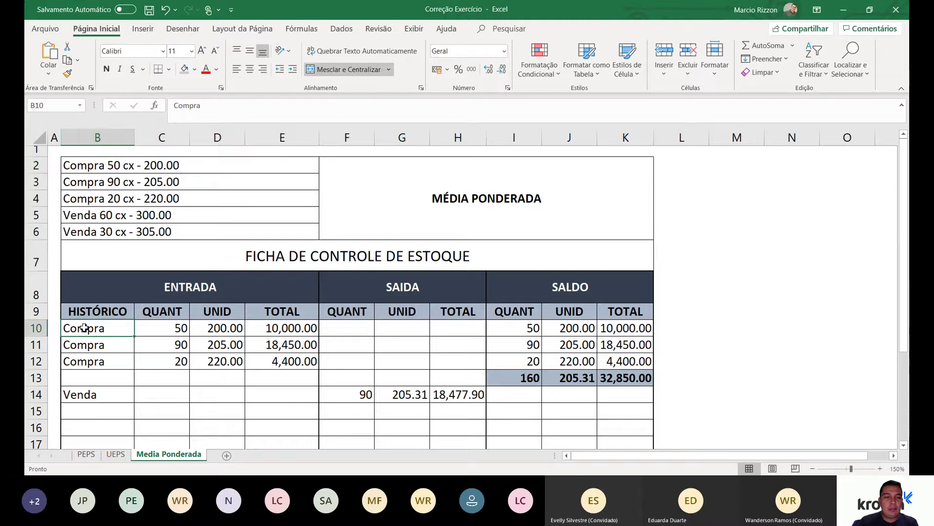
{"action": "left_click_drag", "start_coordinate": [94, 327], "coordinate": [625, 377]}
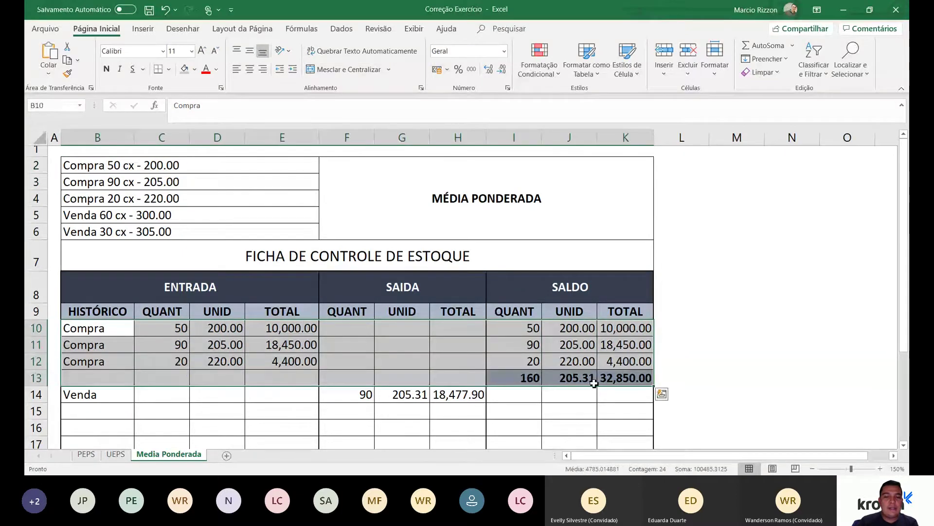
- Inspect the summed stock quantity in I13 and the summed stock value in K13
{"action": "left_click", "coordinate": [531, 379]}
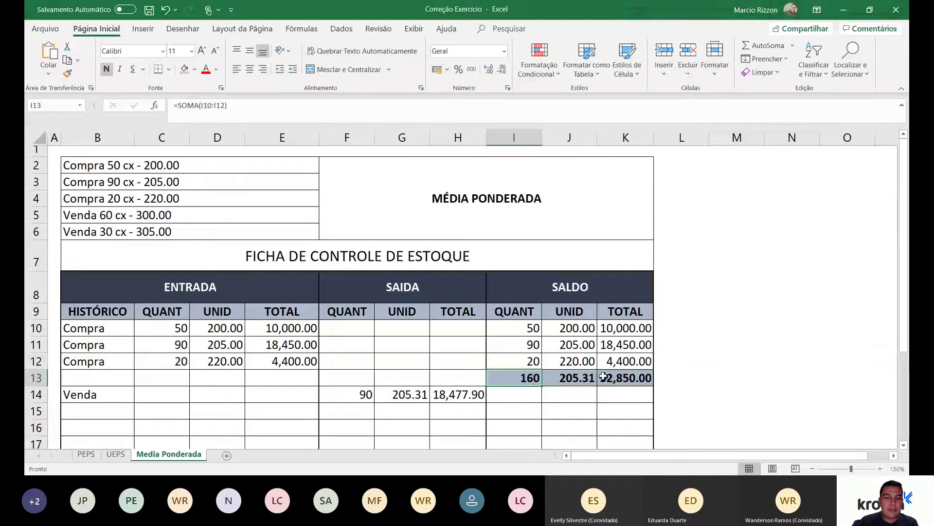
{"action": "left_click", "coordinate": [630, 377]}
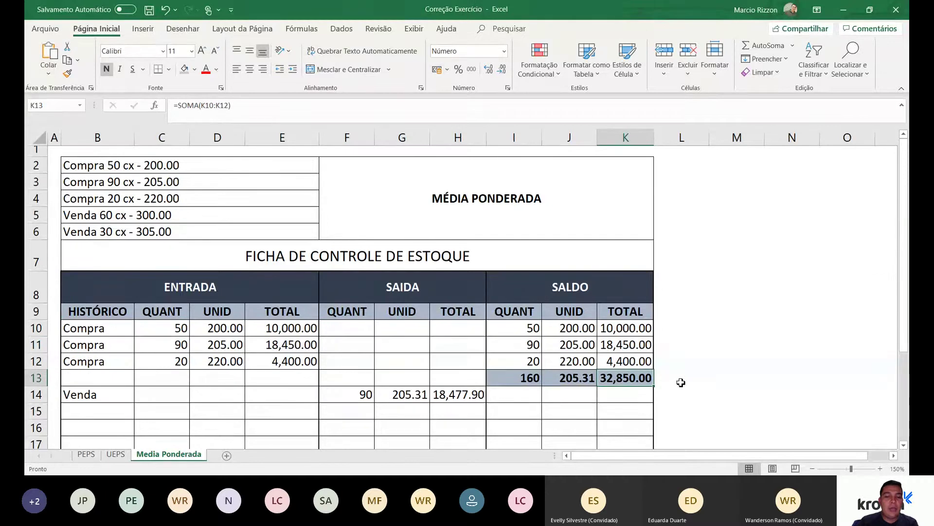
{"action": "scroll", "coordinate": [641, 364], "scroll_direction": "down", "scroll_amount": 1}
{"action": "scroll", "coordinate": [640, 365], "scroll_direction": "down", "scroll_amount": 1}
{"action": "scroll", "coordinate": [636, 364], "scroll_direction": "up", "scroll_amount": 1}
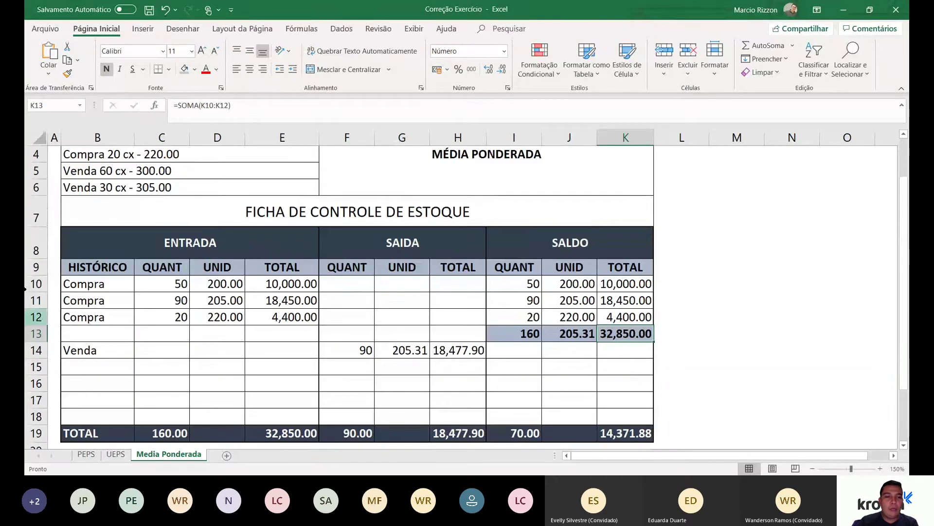
{"action": "scroll", "coordinate": [366, 301], "scroll_direction": "up", "scroll_amount": 1}
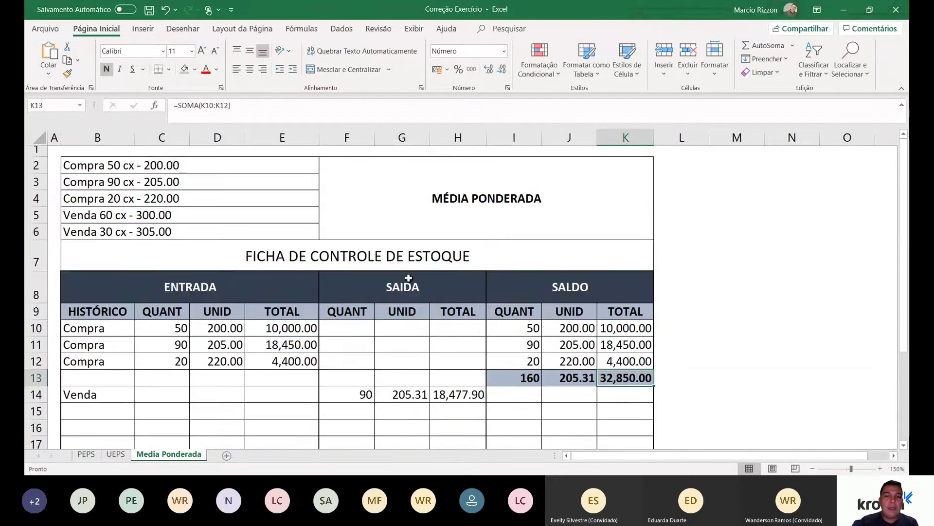
- Examine the MÉDIA PONDERADA title block and the balance quantities in I10:I13
{"action": "left_click", "coordinate": [480, 208]}
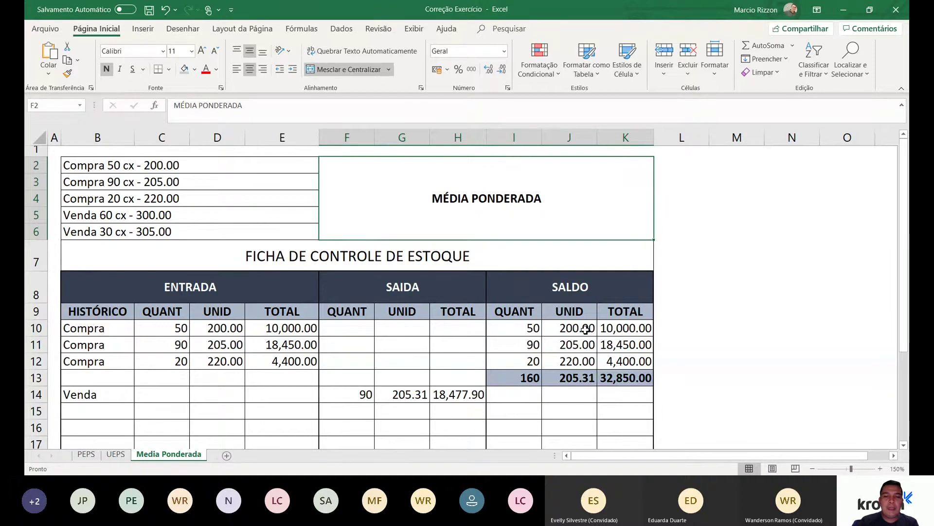
{"action": "scroll", "coordinate": [585, 329], "scroll_direction": "down", "scroll_amount": 1}
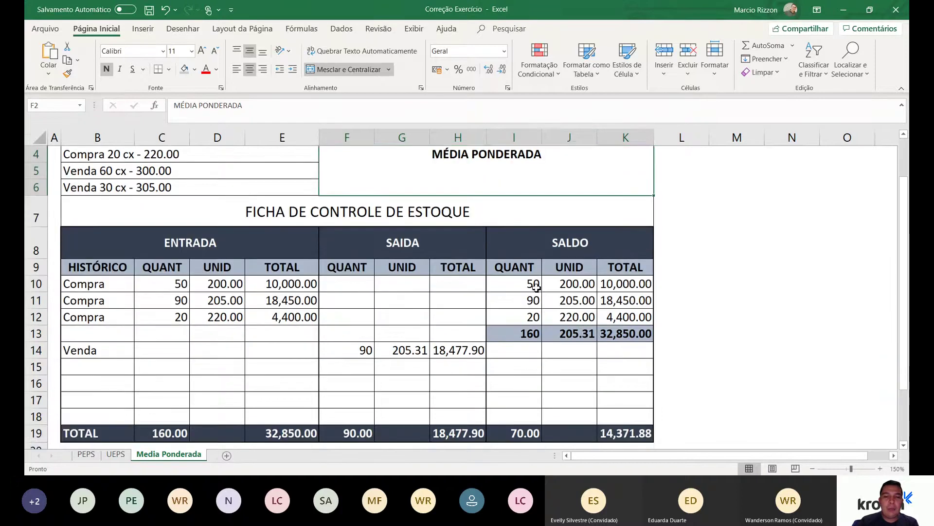
{"action": "left_click_drag", "start_coordinate": [532, 285], "coordinate": [533, 334]}
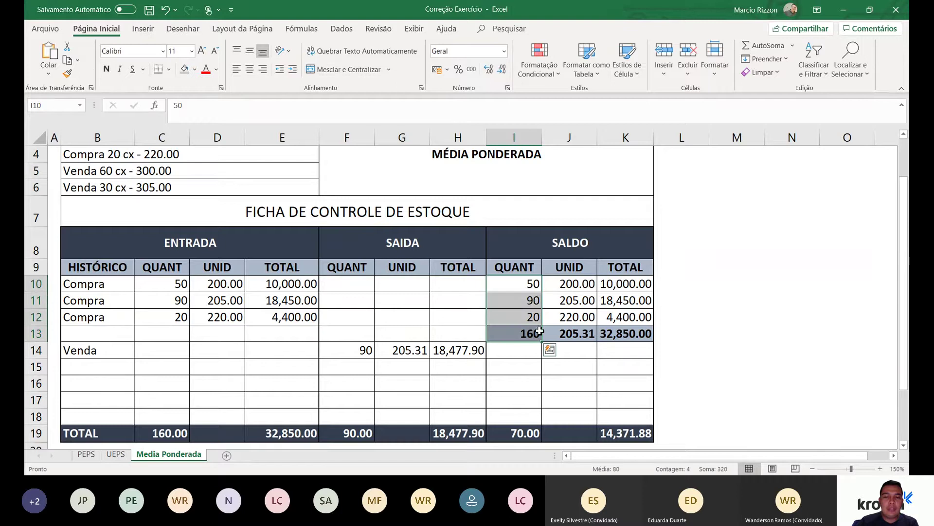
- Review the summed quantity in I13 and summed value in K13, and clear the average unit cost formula in J13
{"action": "left_click", "coordinate": [532, 334]}
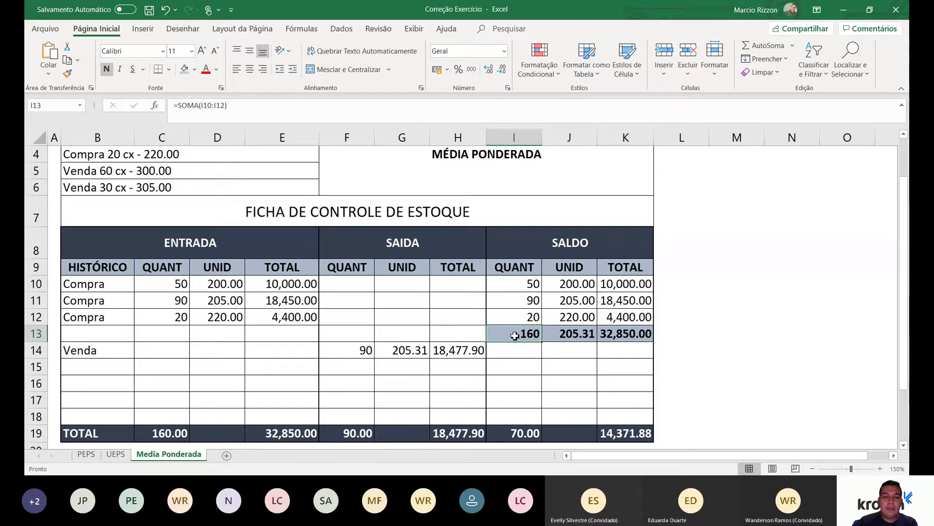
{"action": "left_click_drag", "start_coordinate": [632, 283], "coordinate": [622, 333]}
{"action": "left_click", "coordinate": [622, 334]}
{"action": "left_click", "coordinate": [574, 335]}
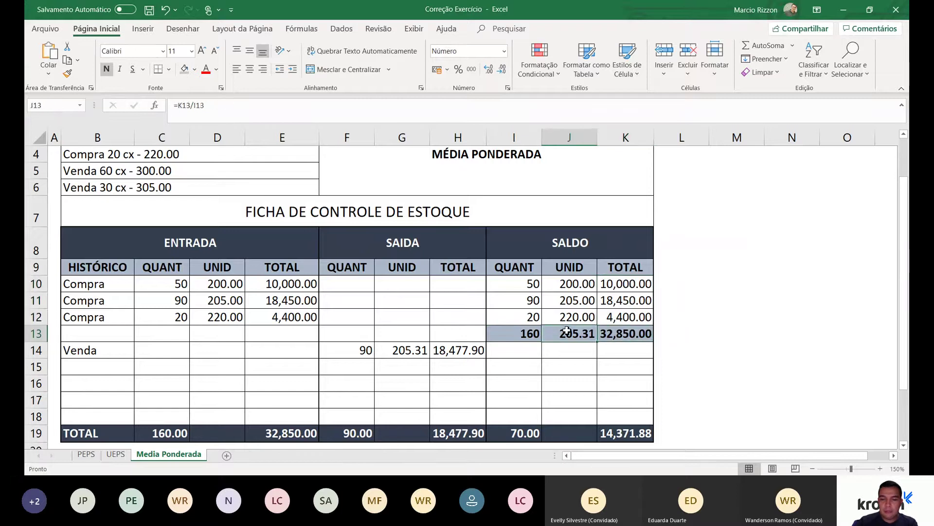
{"action": "key", "text": "Delete"}
{"action": "left_click", "coordinate": [618, 333]}
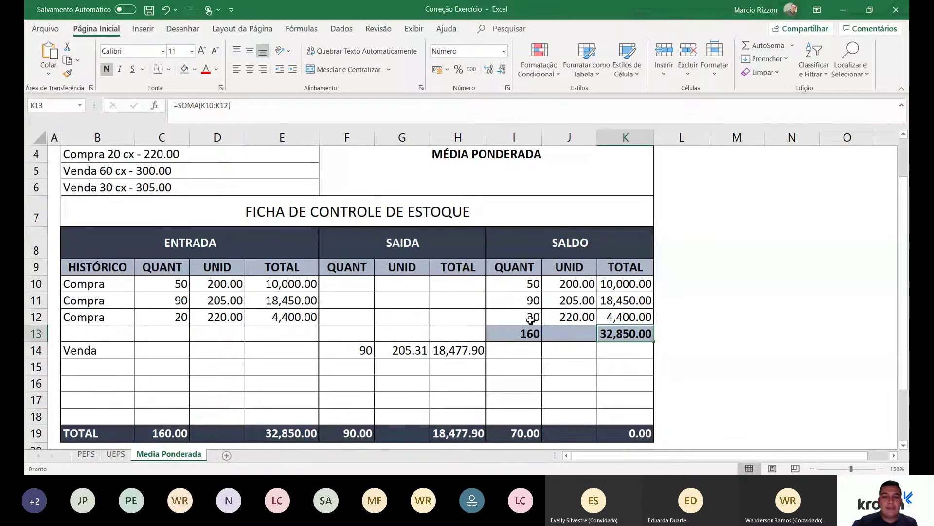
- Try calculating the average unit cost in J13 with =I13*K13, and clear that formula
{"action": "left_click", "coordinate": [562, 336]}
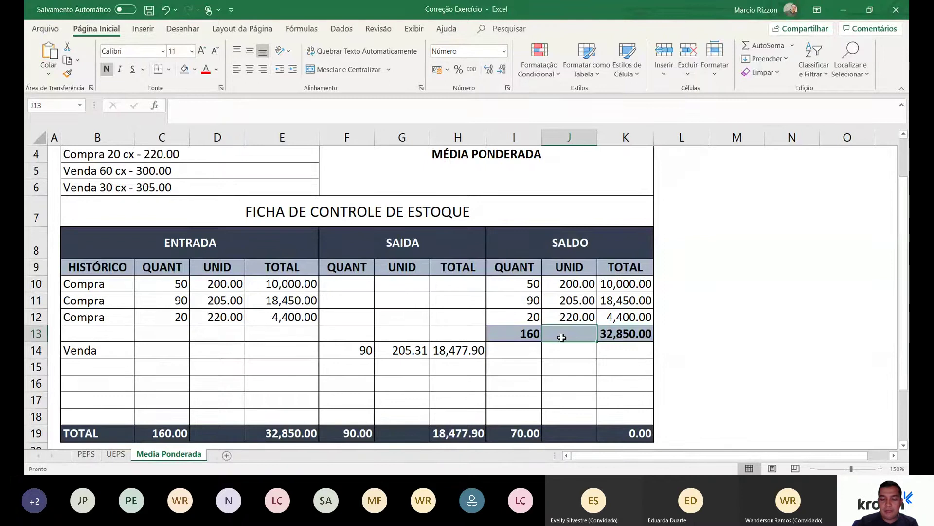
{"action": "type", "text": "="}
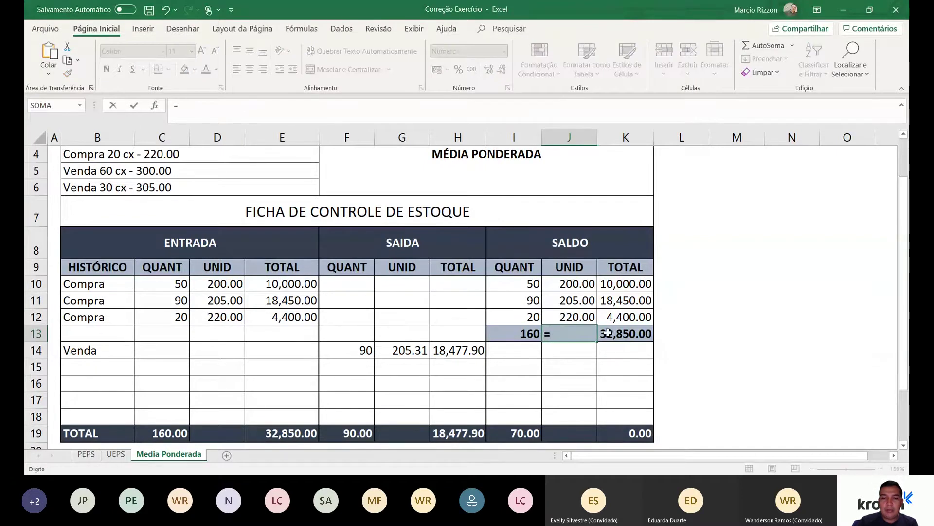
{"action": "left_click", "coordinate": [532, 338]}
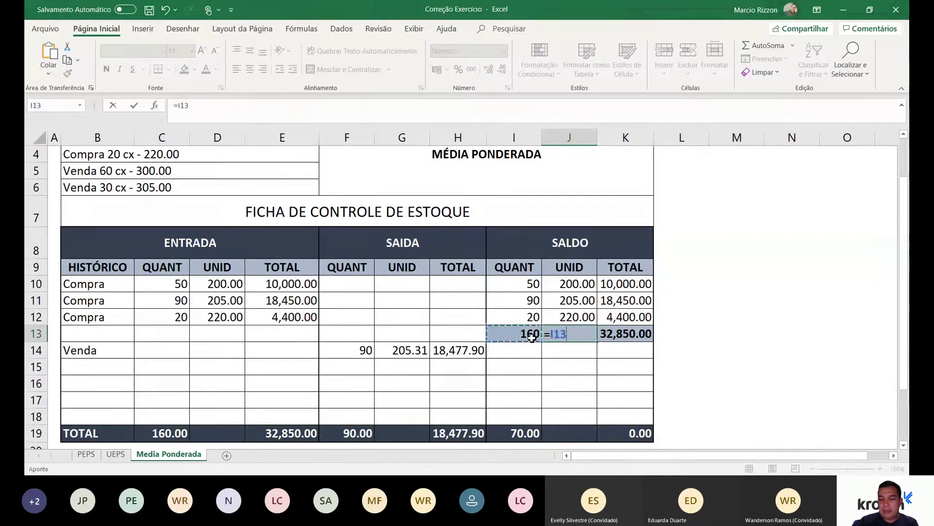
{"action": "type", "text": "*"}
{"action": "left_click", "coordinate": [610, 336]}
{"action": "key", "text": "Return"}
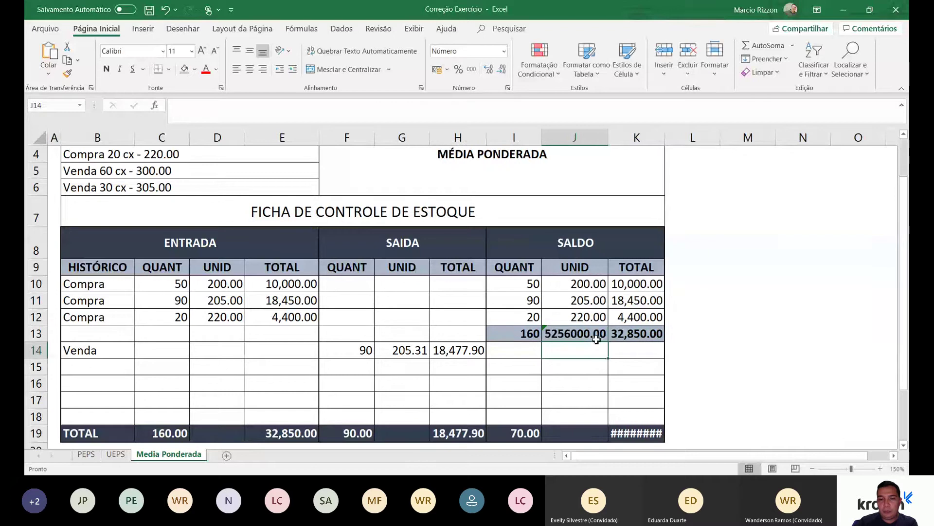
{"action": "key", "text": "Delete"}
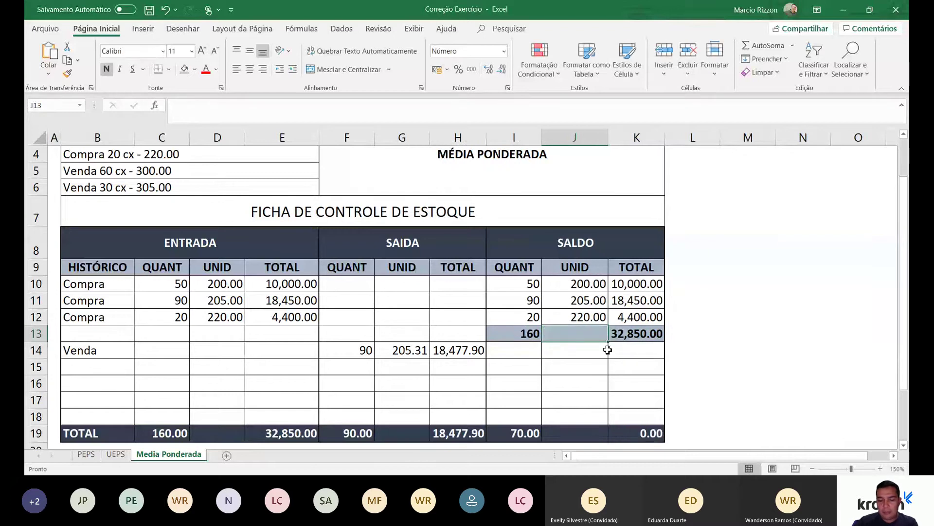
- Calculate the average unit cost in J13 with =K13/I13 and autofit the width of column J
{"action": "type", "text": "="}
{"action": "left_click", "coordinate": [623, 340]}
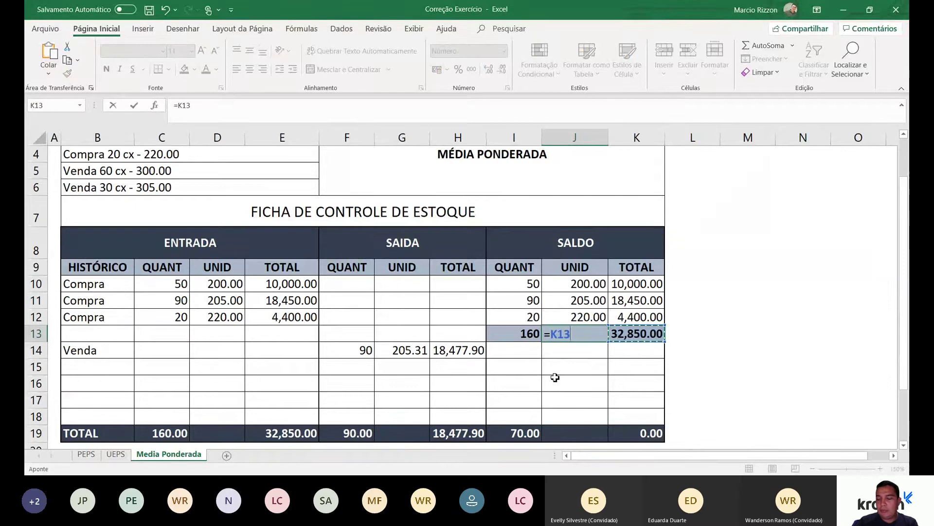
{"action": "type", "text": "/"}
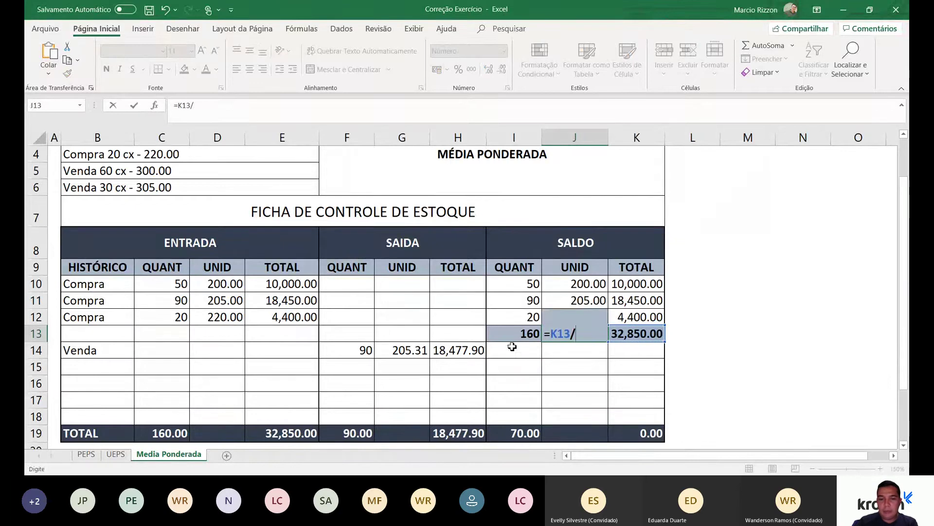
{"action": "left_click", "coordinate": [519, 342]}
{"action": "key", "text": "Return"}
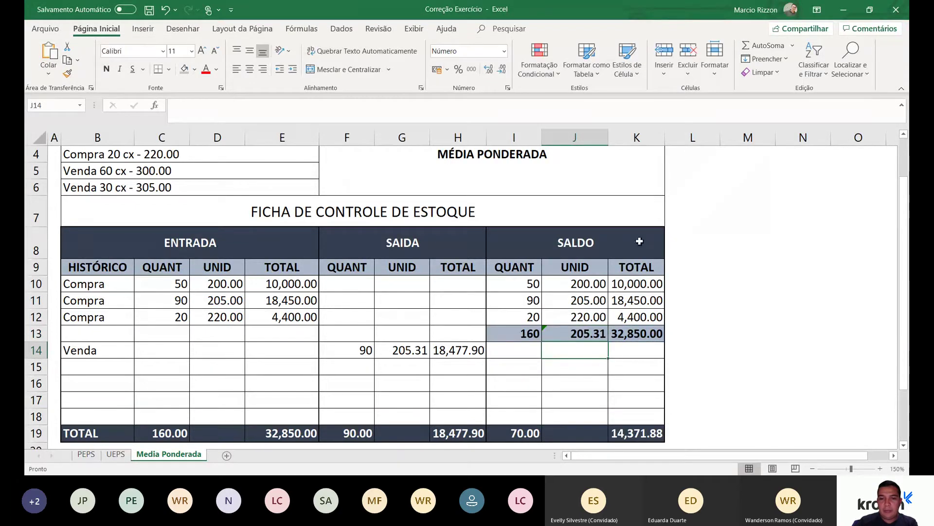
{"action": "double_click", "coordinate": [609, 141]}
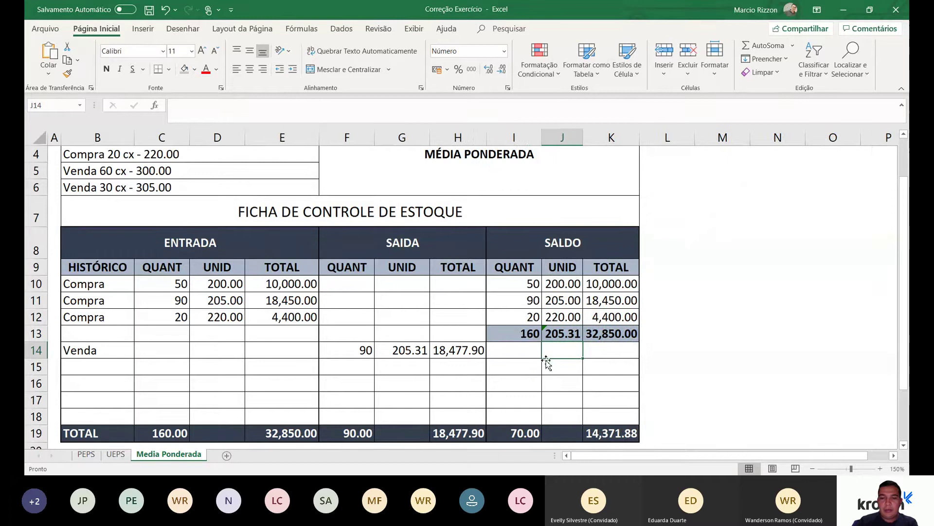
- Ignore the inconsistent formula error flagged on J13
{"action": "left_click", "coordinate": [560, 334]}
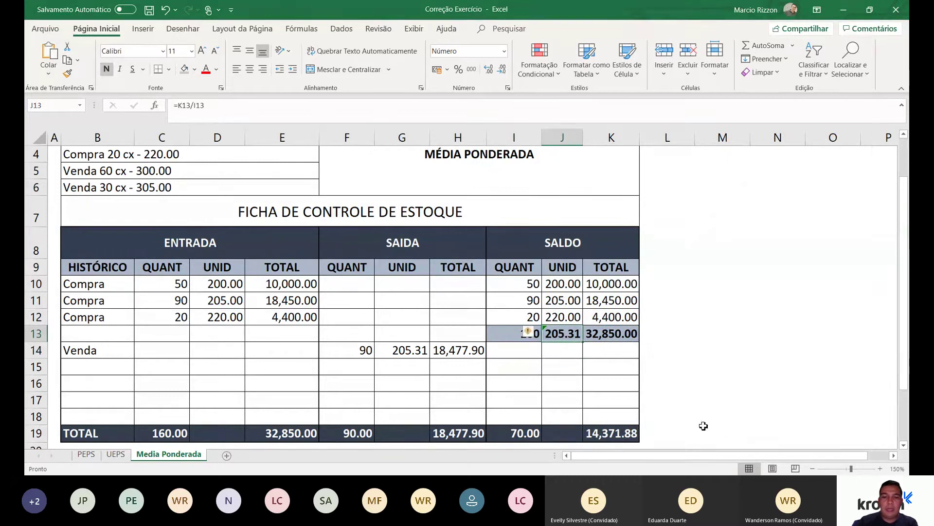
{"action": "left_click", "coordinate": [529, 332]}
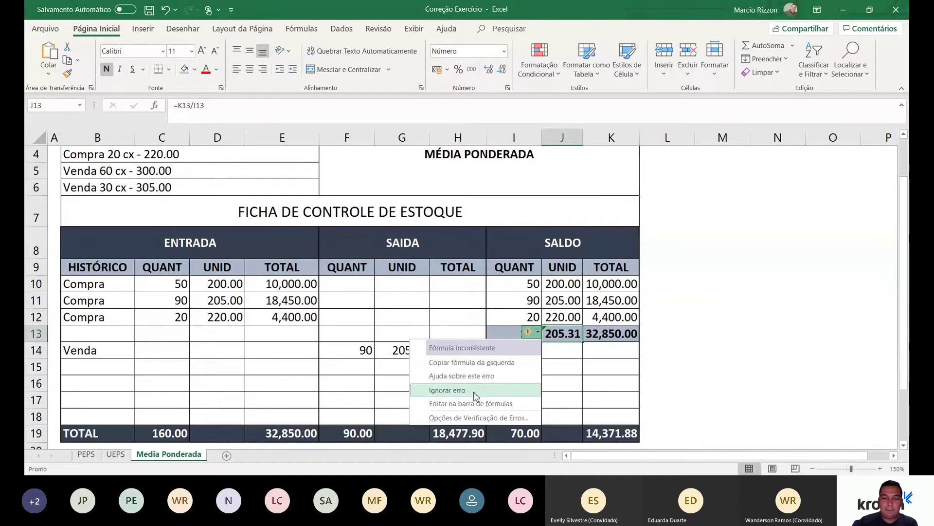
{"action": "left_click", "coordinate": [467, 390]}
{"action": "left_click", "coordinate": [564, 365]}
{"action": "left_click", "coordinate": [569, 335]}
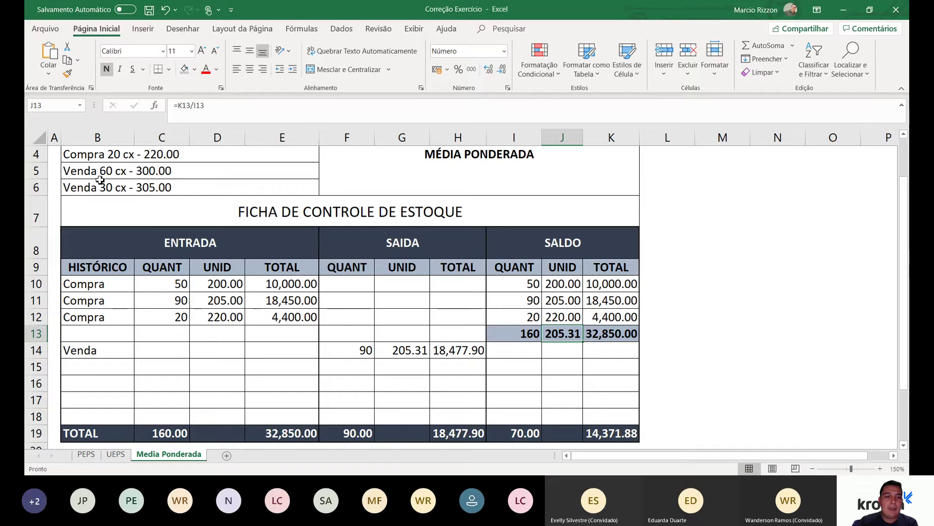
- Relate the sale's quantity and unit cost in F14:G14 to the average cost in J13, and colour J13's text red
{"action": "left_click", "coordinate": [364, 350]}
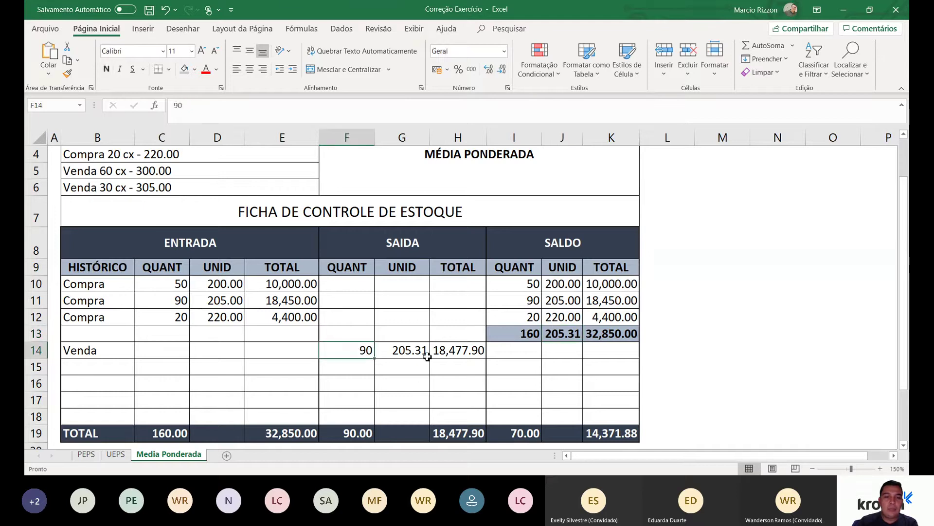
{"action": "left_click", "coordinate": [410, 349]}
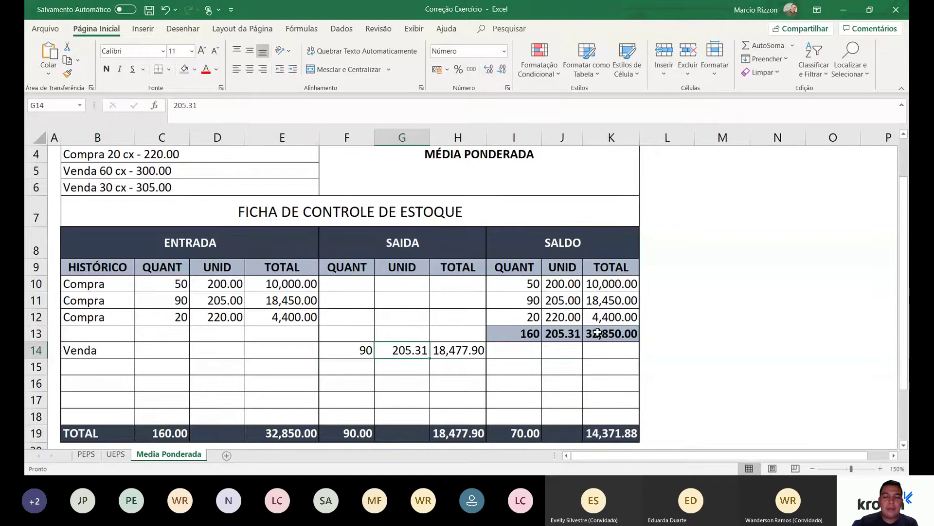
{"action": "left_click_drag", "start_coordinate": [410, 351], "coordinate": [413, 366]}
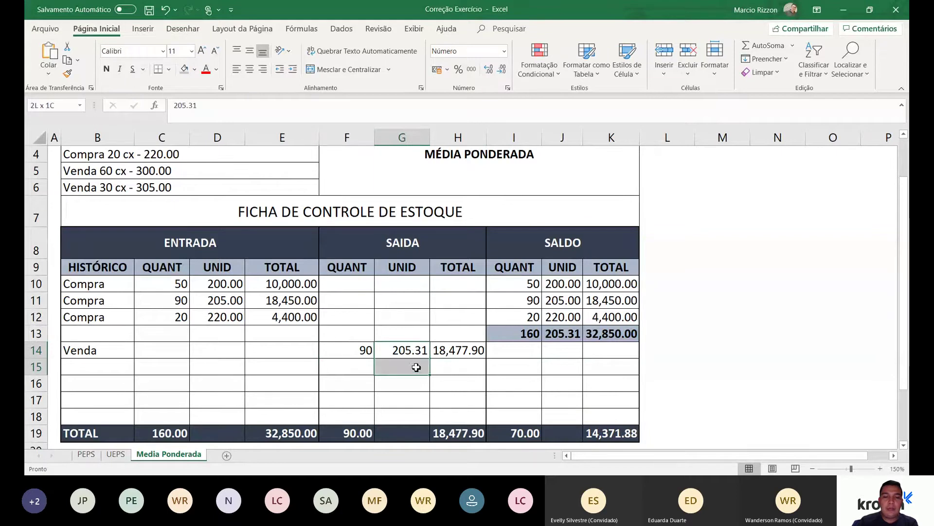
{"action": "left_click", "coordinate": [565, 335]}
{"action": "left_click", "coordinate": [204, 72]}
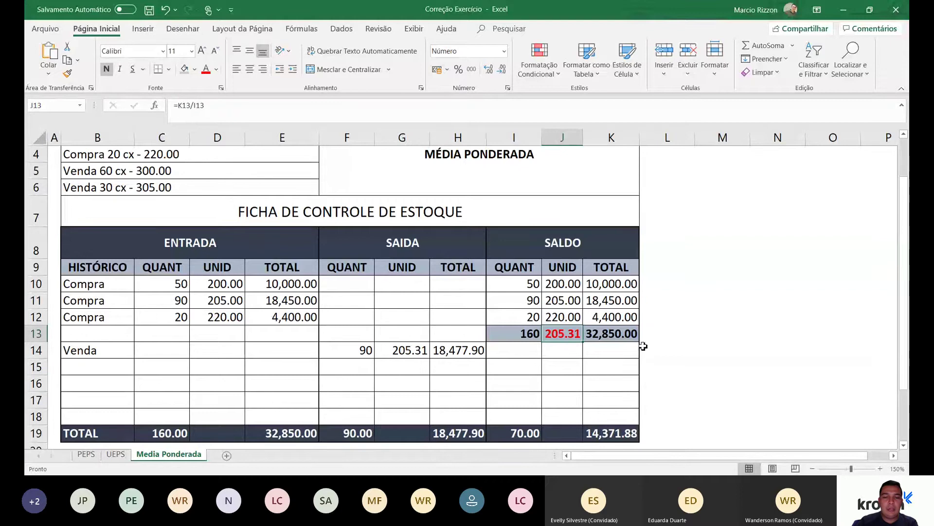
- Examine the sale total in H14, the TOTAL row 19 and the ENTRADA block down to its totals
{"action": "left_click", "coordinate": [445, 351]}
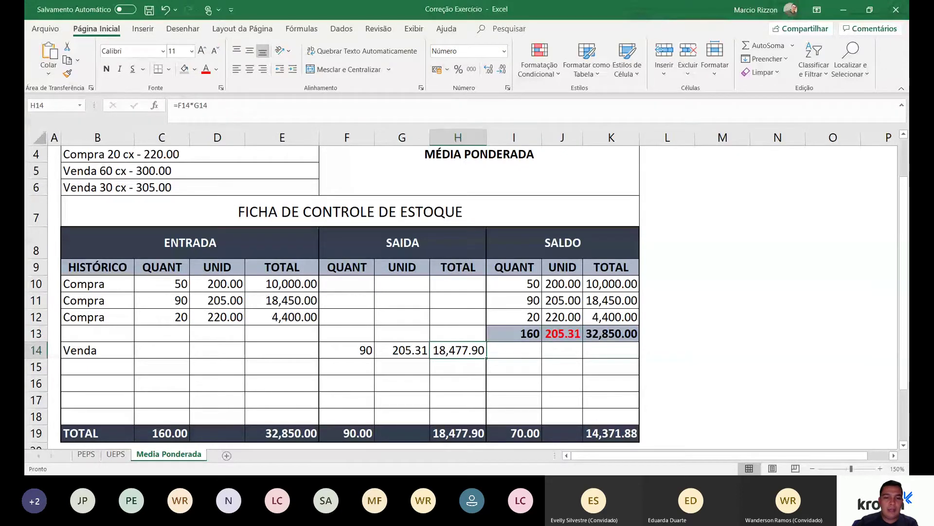
{"action": "scroll", "coordinate": [486, 351], "scroll_direction": "down", "scroll_amount": 3}
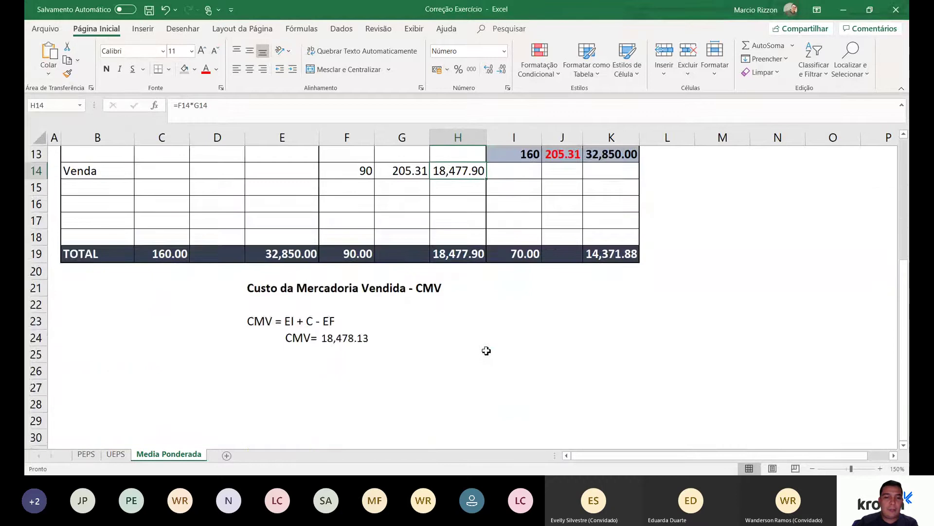
{"action": "scroll", "coordinate": [486, 350], "scroll_direction": "up", "scroll_amount": 2}
{"action": "left_click", "coordinate": [36, 383]}
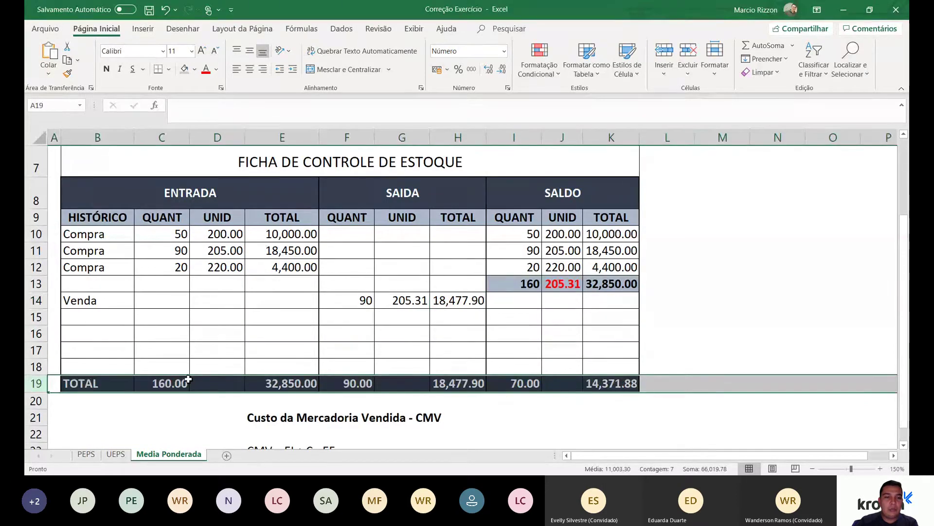
{"action": "left_click_drag", "start_coordinate": [198, 182], "coordinate": [240, 382]}
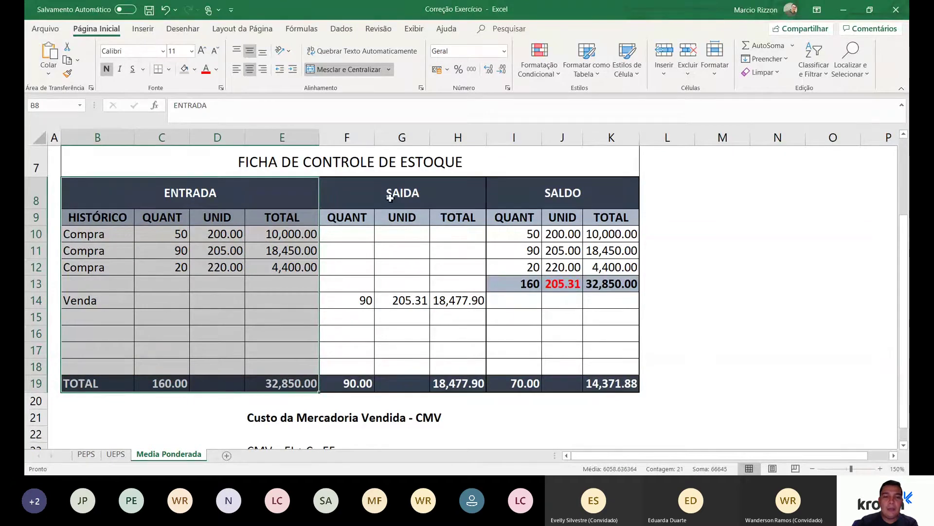
- Examine the SAIDA block, comparing its totals in F19 and H19 with the sale total in H14
{"action": "left_click_drag", "start_coordinate": [390, 197], "coordinate": [377, 379]}
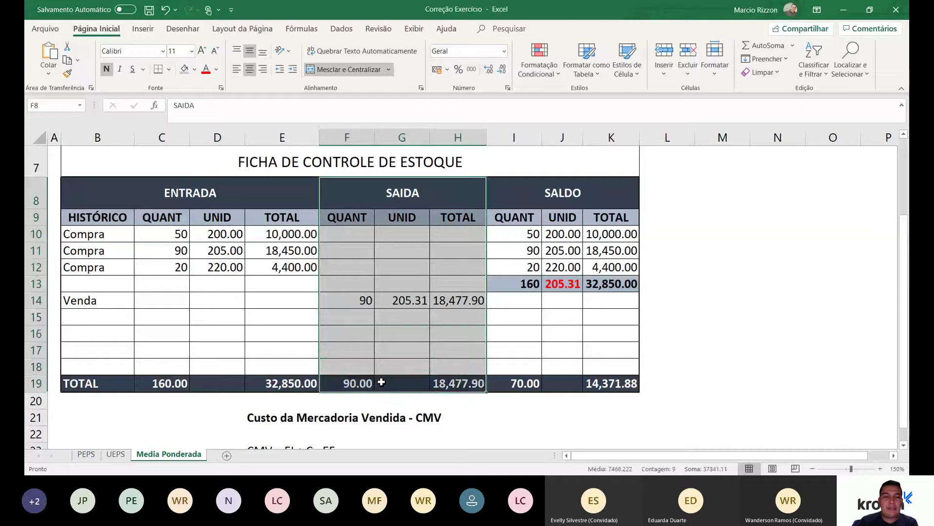
{"action": "left_click", "coordinate": [359, 384]}
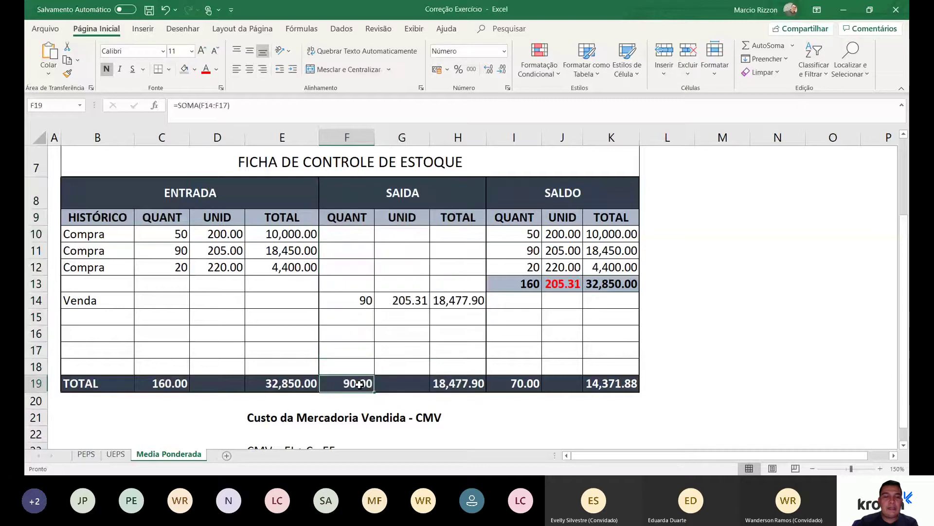
{"action": "left_click", "coordinate": [472, 384]}
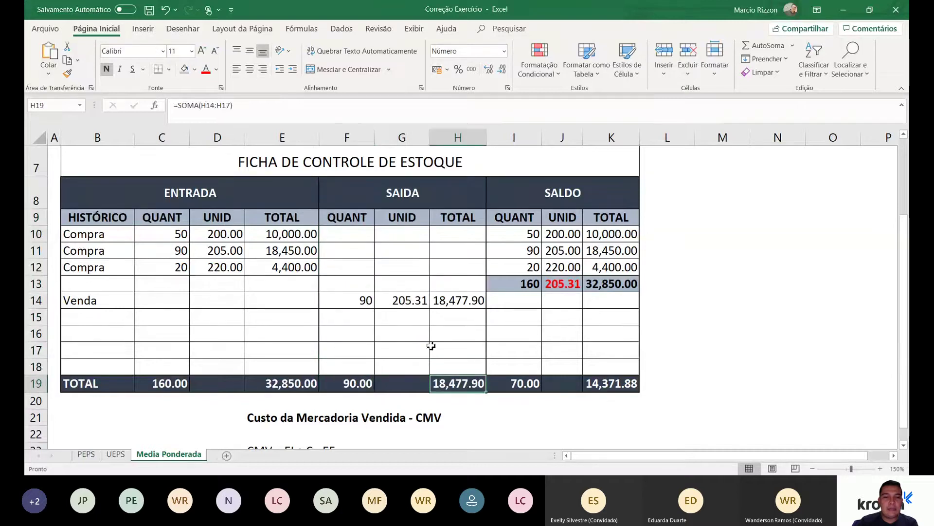
{"action": "left_click", "coordinate": [453, 301]}
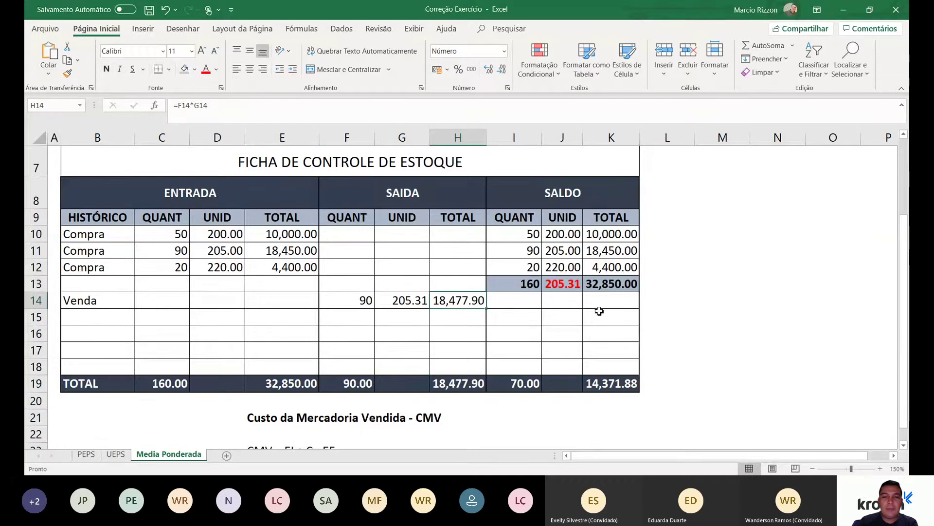
- Examine the SALDO block and the formulas for the final stock quantity in I19 and final stock value in K19
{"action": "left_click_drag", "start_coordinate": [535, 194], "coordinate": [538, 385]}
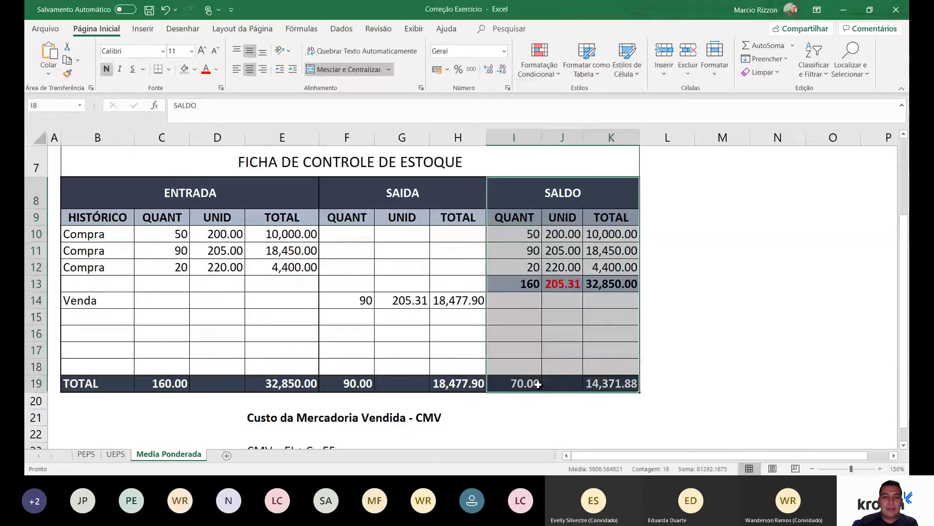
{"action": "scroll", "coordinate": [538, 384], "scroll_direction": "down", "scroll_amount": 1}
{"action": "left_click", "coordinate": [514, 309]}
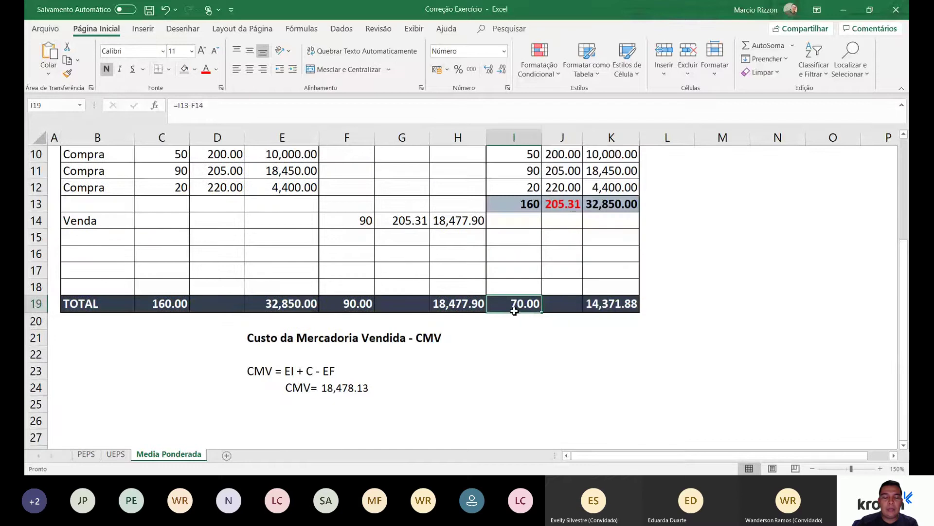
{"action": "left_click", "coordinate": [633, 309]}
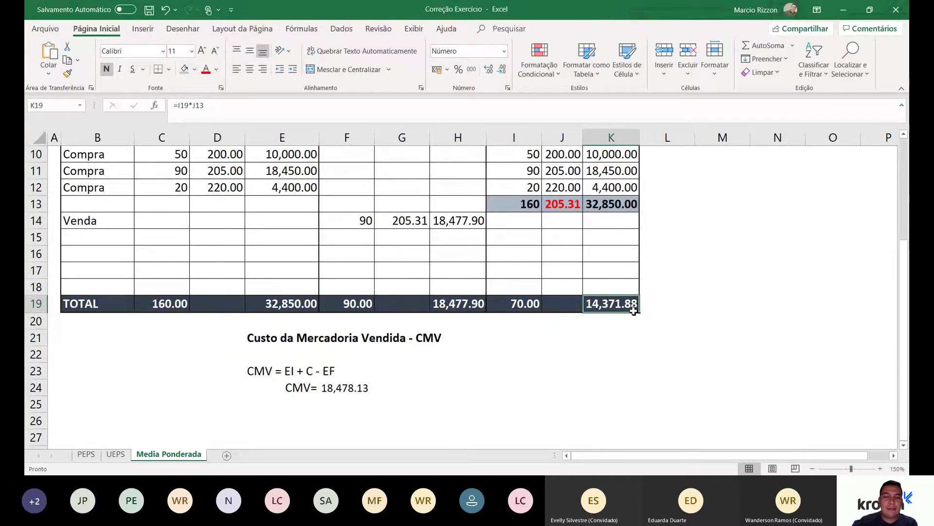
- Replace the CMV formula in F24 with =H19, linking it to the total of the SAIDA block
{"action": "left_click", "coordinate": [311, 387]}
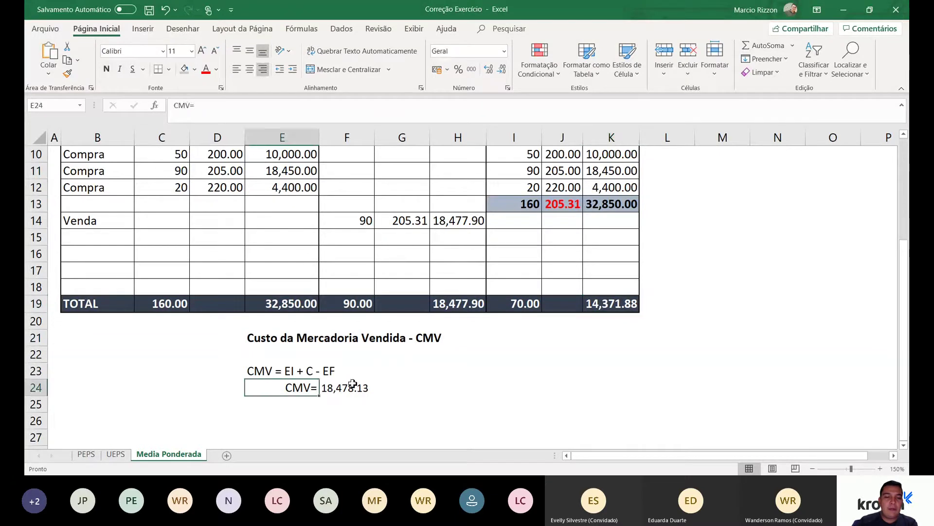
{"action": "left_click", "coordinate": [347, 388]}
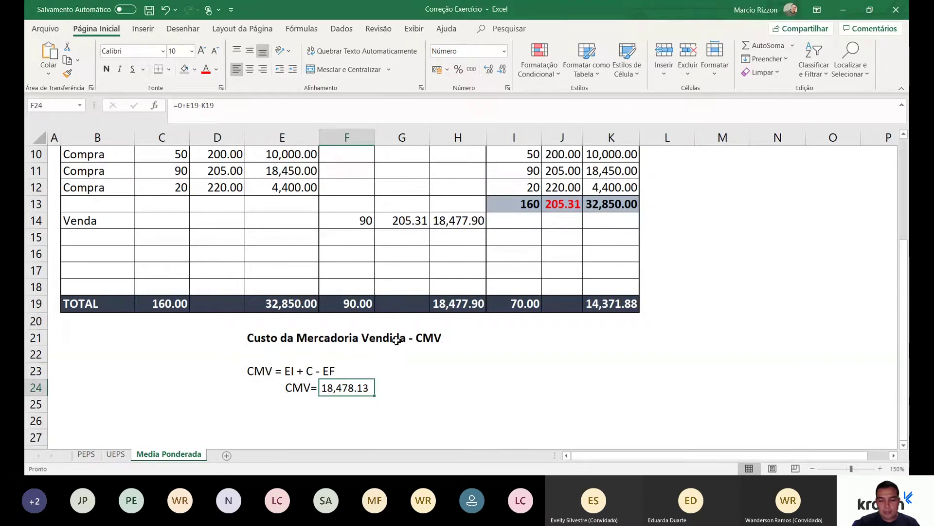
{"action": "type", "text": "="}
{"action": "left_click", "coordinate": [462, 304]}
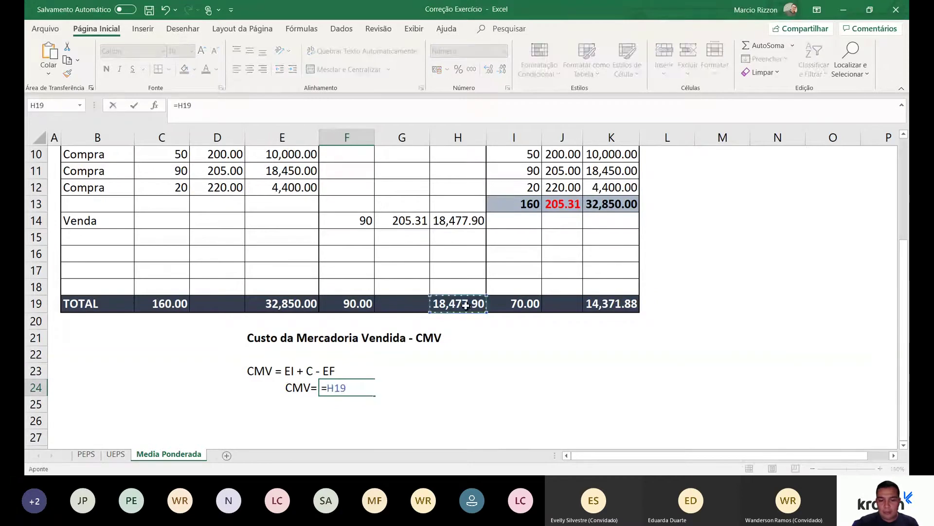
{"action": "key", "text": "Return"}
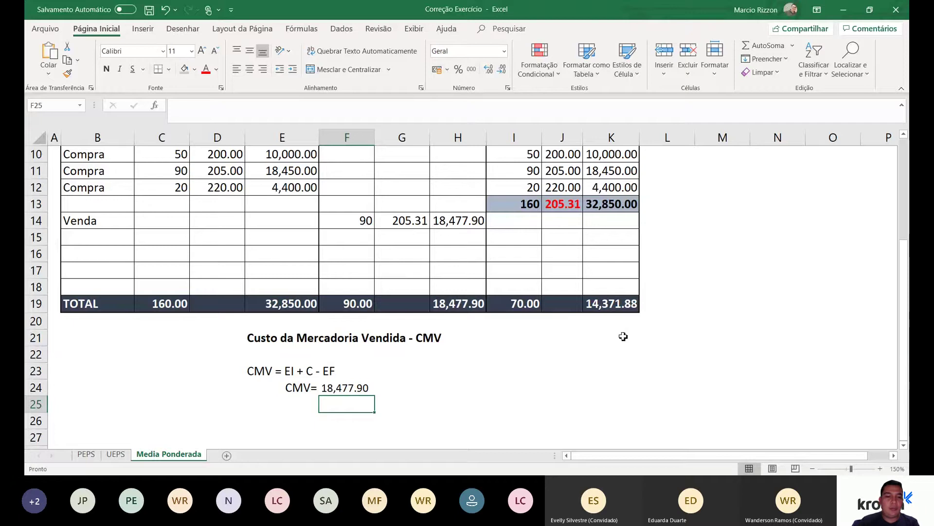
{"action": "left_click", "coordinate": [321, 387]}
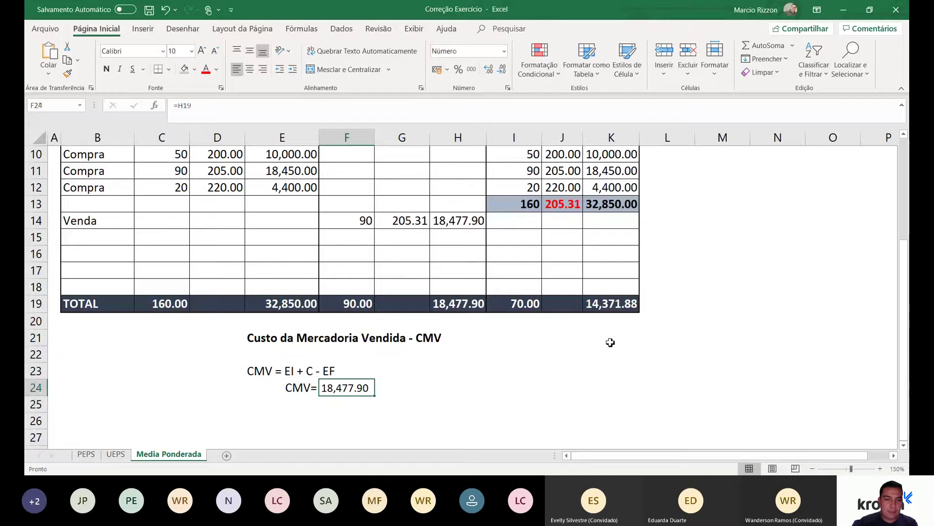
- Review the top of the Média Ponderada stock card and the PEPS stock card from its transaction list down
{"action": "left_click", "coordinate": [429, 403]}
{"action": "scroll", "coordinate": [430, 403], "scroll_direction": "up", "scroll_amount": 3}
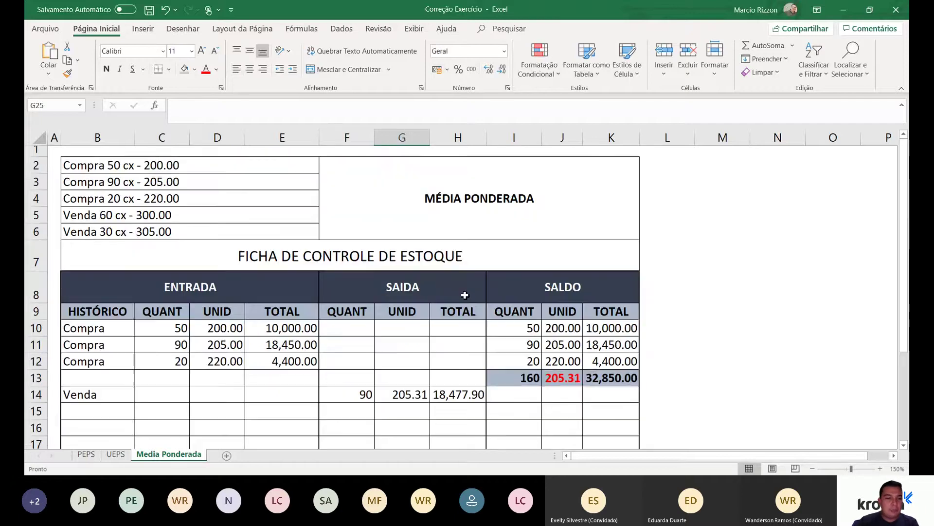
{"action": "left_click", "coordinate": [86, 454]}
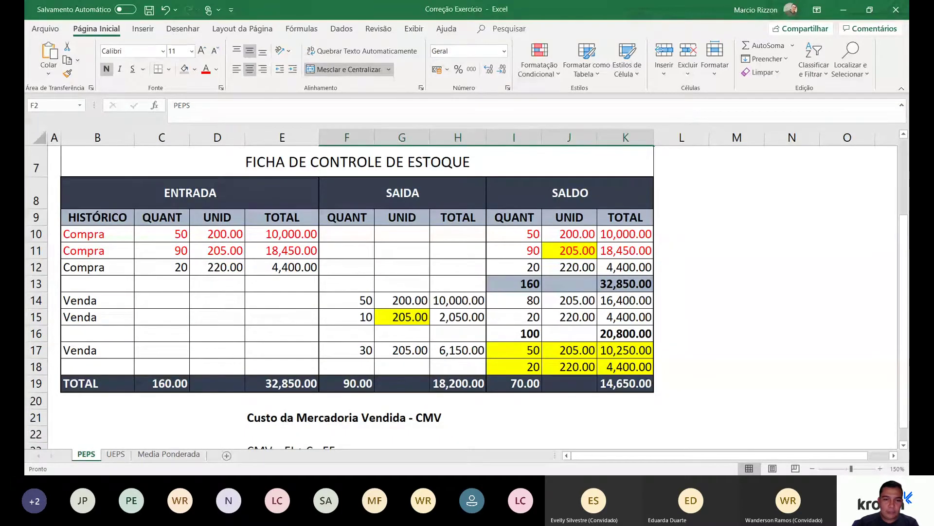
{"action": "left_click", "coordinate": [118, 443]}
{"action": "scroll", "coordinate": [145, 343], "scroll_direction": "up", "scroll_amount": 2}
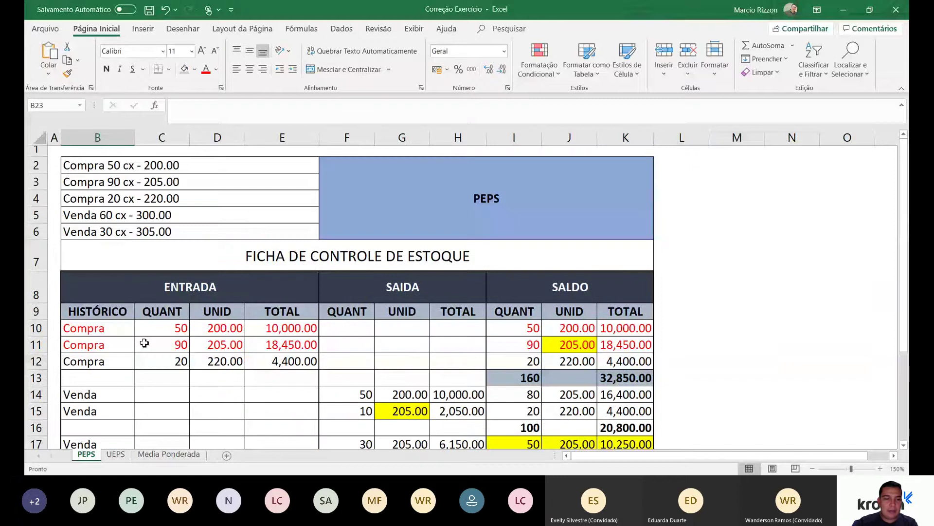
- Colour the CMV result in F24 of the UEPS sheet red
{"action": "left_click", "coordinate": [116, 453]}
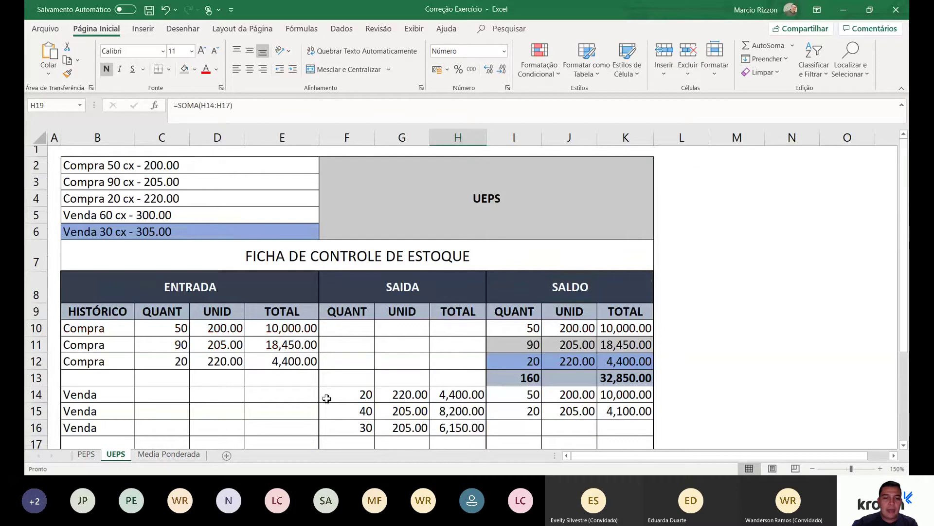
{"action": "scroll", "coordinate": [323, 396], "scroll_direction": "down", "scroll_amount": 5}
{"action": "left_click", "coordinate": [341, 288]}
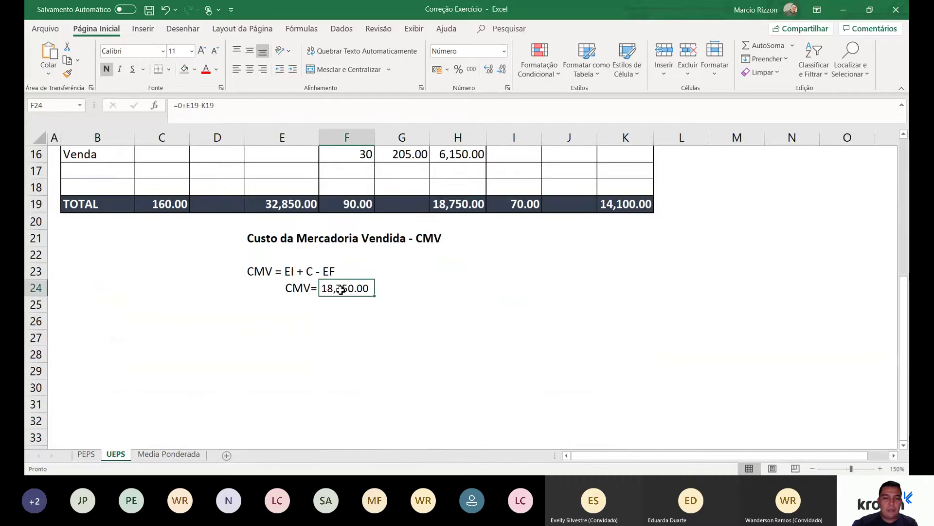
{"action": "left_click", "coordinate": [206, 69]}
- Apply red font colour to the CMV result in F24 of the Media Ponderada sheet
{"action": "left_click", "coordinate": [169, 453]}
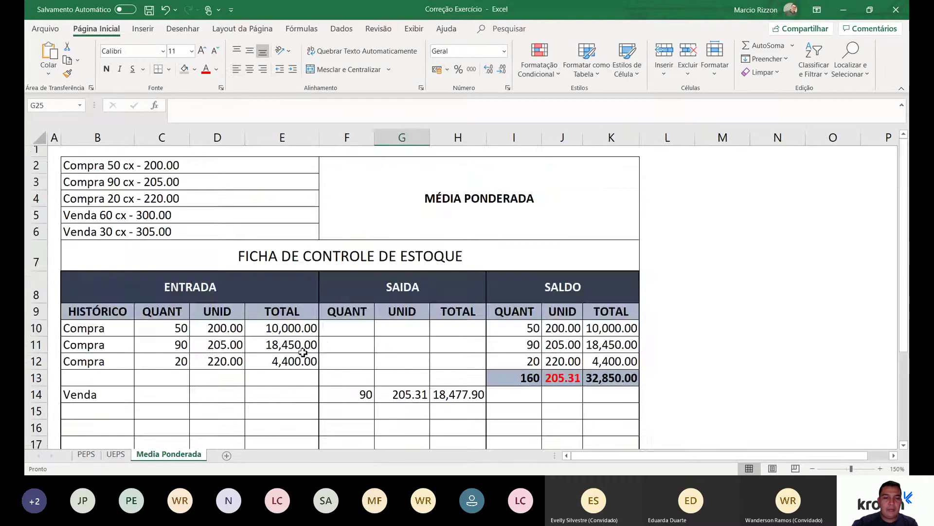
{"action": "scroll", "coordinate": [321, 341], "scroll_direction": "down", "scroll_amount": 4}
{"action": "left_click", "coordinate": [340, 338]}
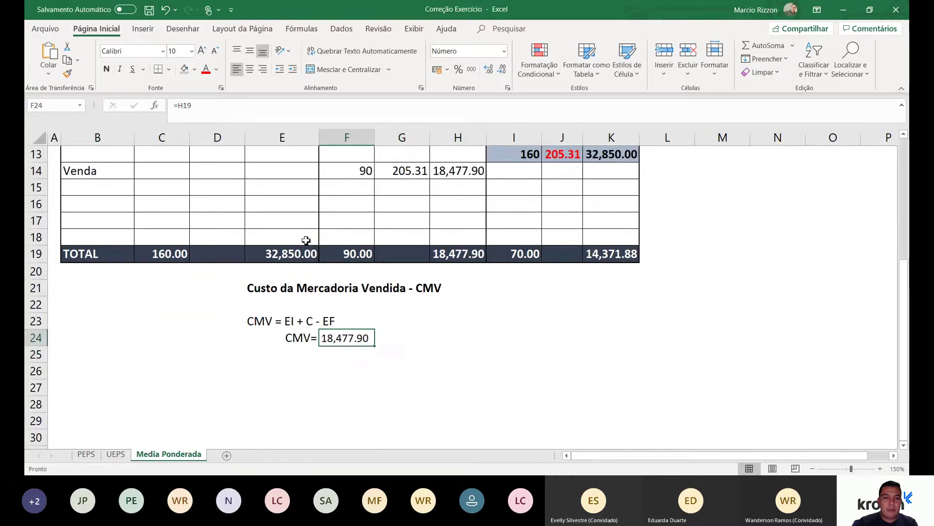
{"action": "left_click", "coordinate": [206, 69]}
- Compare the PEPS, UEPS and Média Ponderada stock cards, examining their movements, totals and CMV results
{"action": "left_click", "coordinate": [87, 454]}
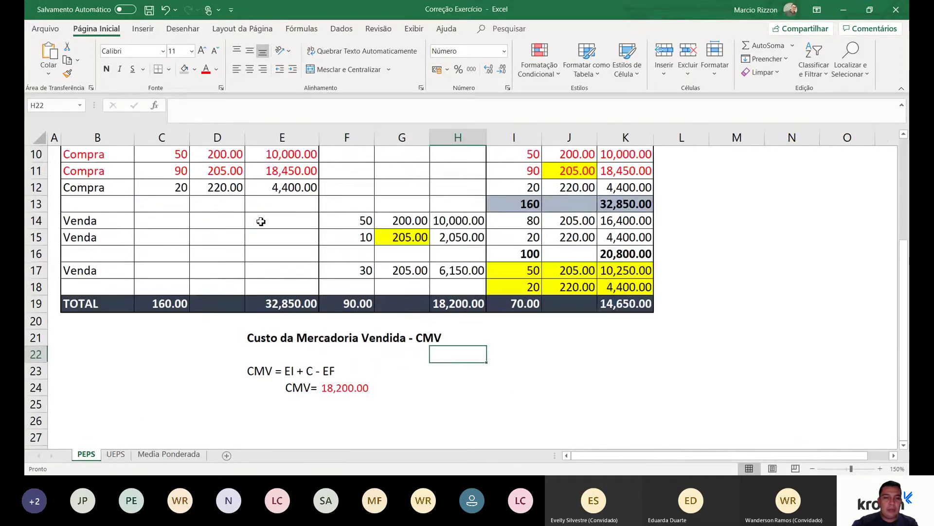
{"action": "scroll", "coordinate": [267, 215], "scroll_direction": "up", "scroll_amount": 3}
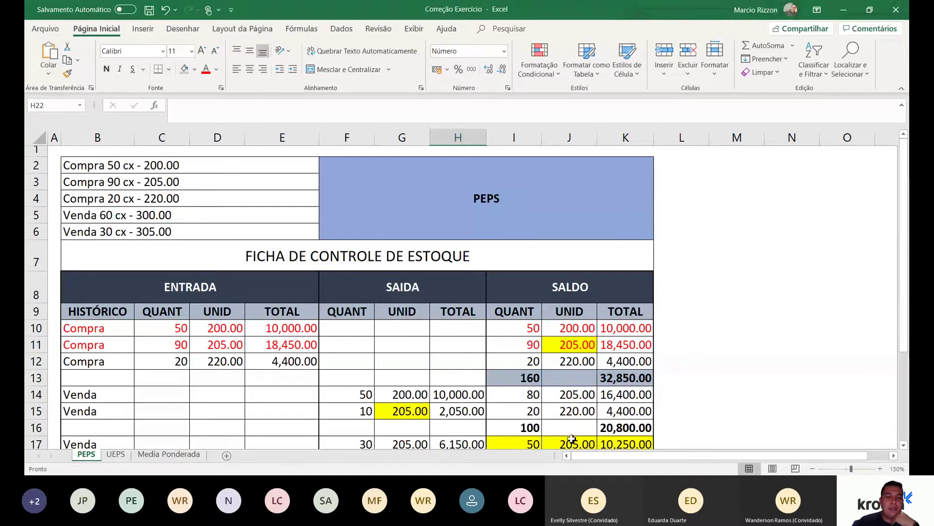
{"action": "left_click", "coordinate": [108, 455]}
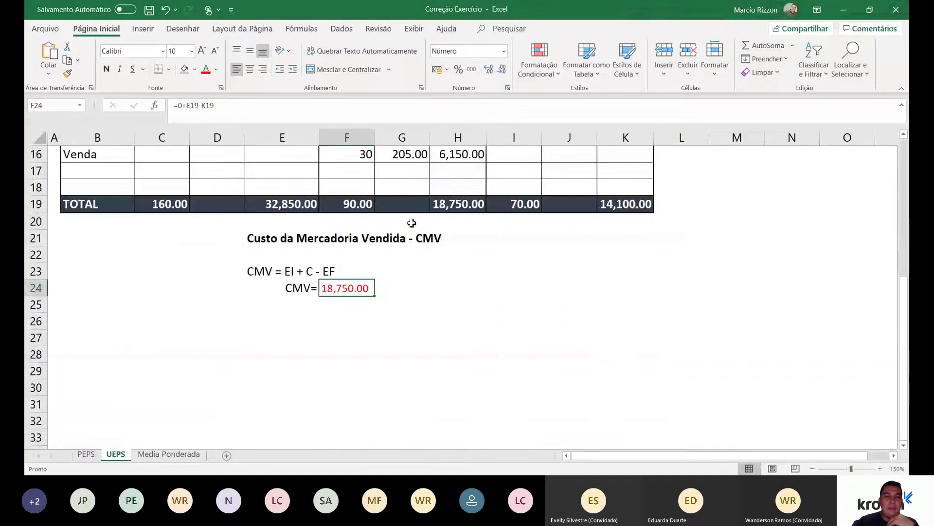
{"action": "scroll", "coordinate": [410, 219], "scroll_direction": "up", "scroll_amount": 5}
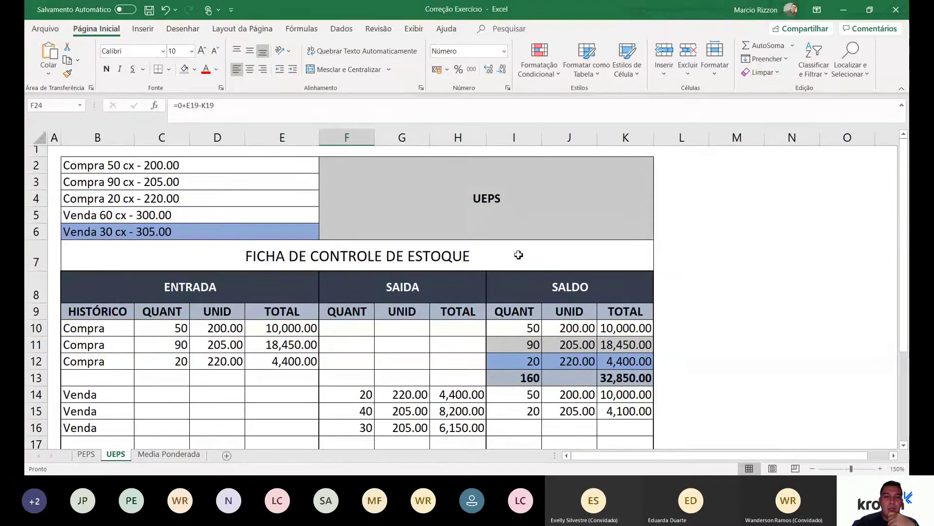
{"action": "left_click", "coordinate": [568, 212]}
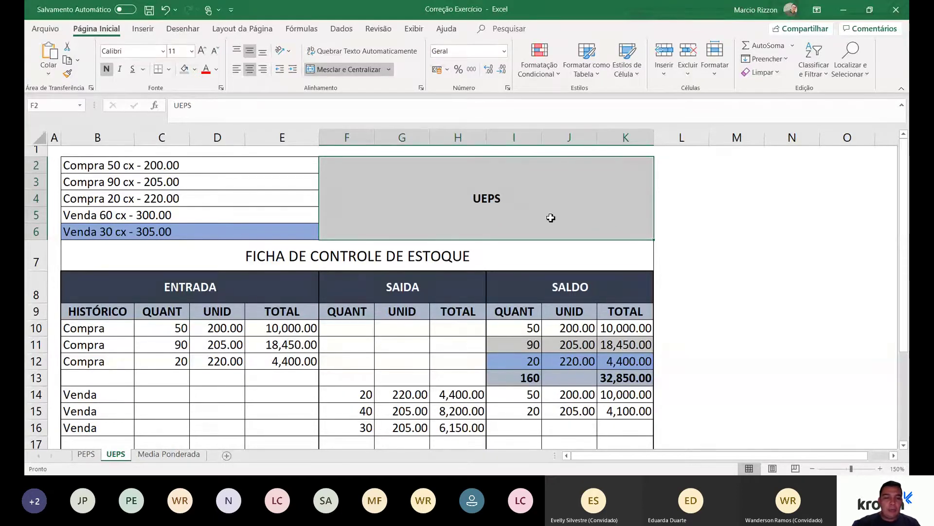
{"action": "scroll", "coordinate": [354, 204], "scroll_direction": "down", "scroll_amount": 3}
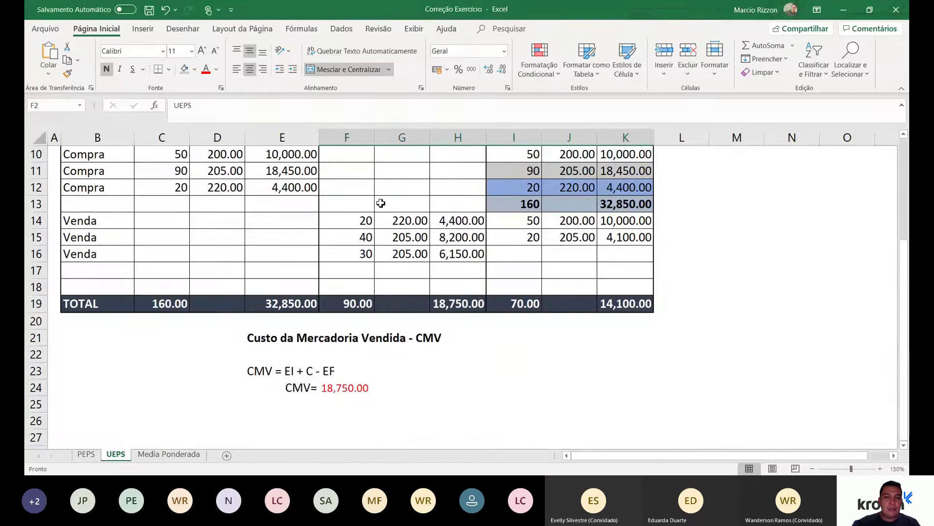
{"action": "scroll", "coordinate": [538, 287], "scroll_direction": "up", "scroll_amount": 3}
{"action": "left_click", "coordinate": [171, 458]}
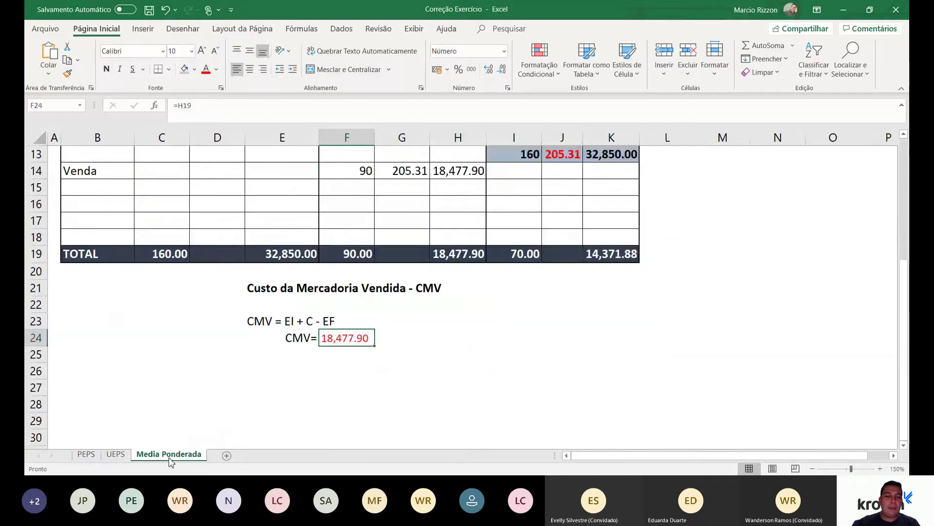
{"action": "scroll", "coordinate": [425, 287], "scroll_direction": "up", "scroll_amount": 4}
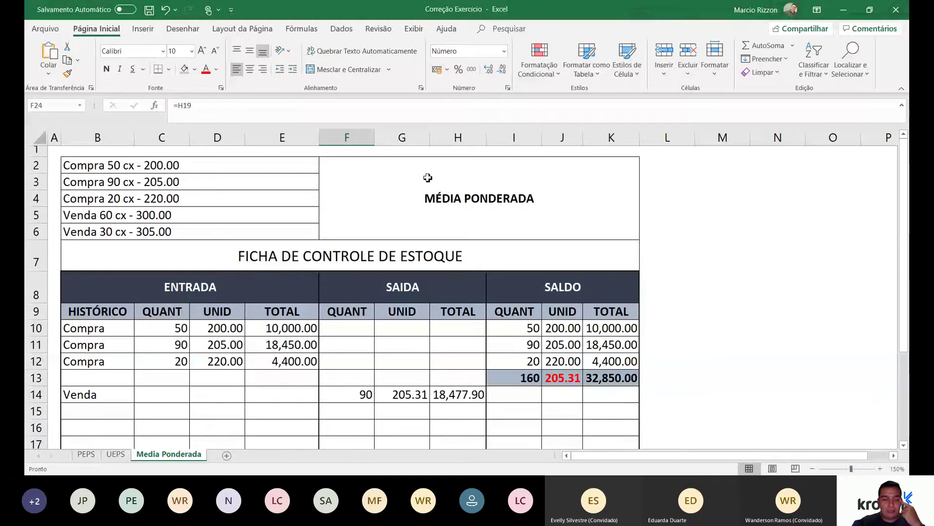
{"action": "left_click", "coordinate": [632, 162]}
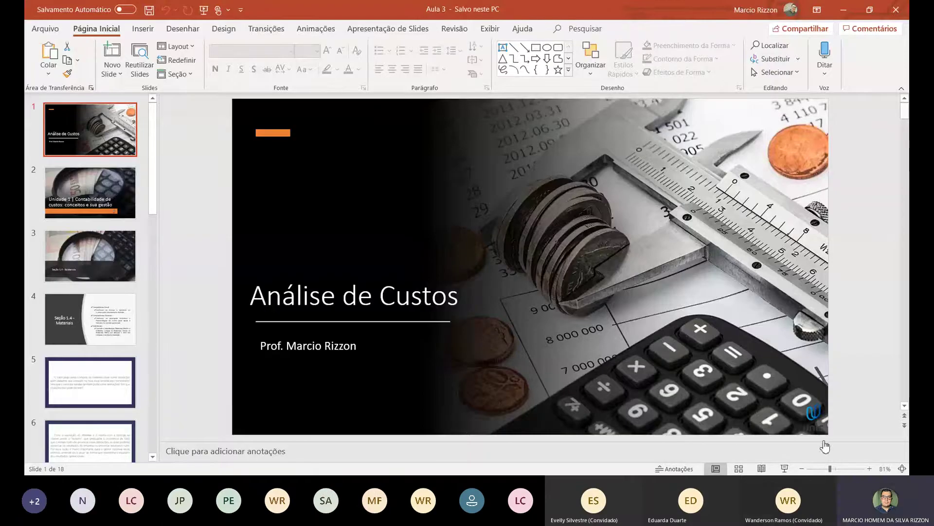
- Start the slide show of the Aula 3 presentation in PowerPoint and advance to the "Seção 1.4 - Materiais" title slide
{"action": "left_click", "coordinate": [784, 468]}
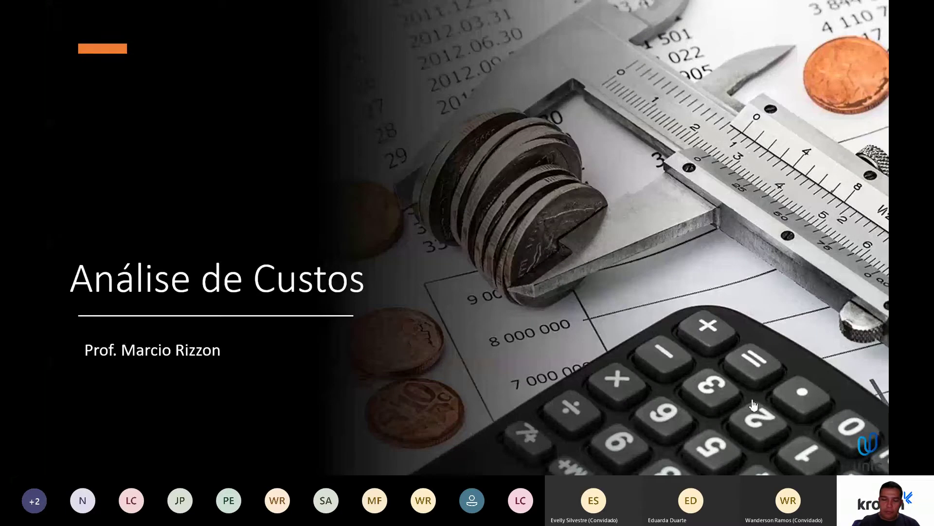
{"action": "left_click", "coordinate": [842, 185]}
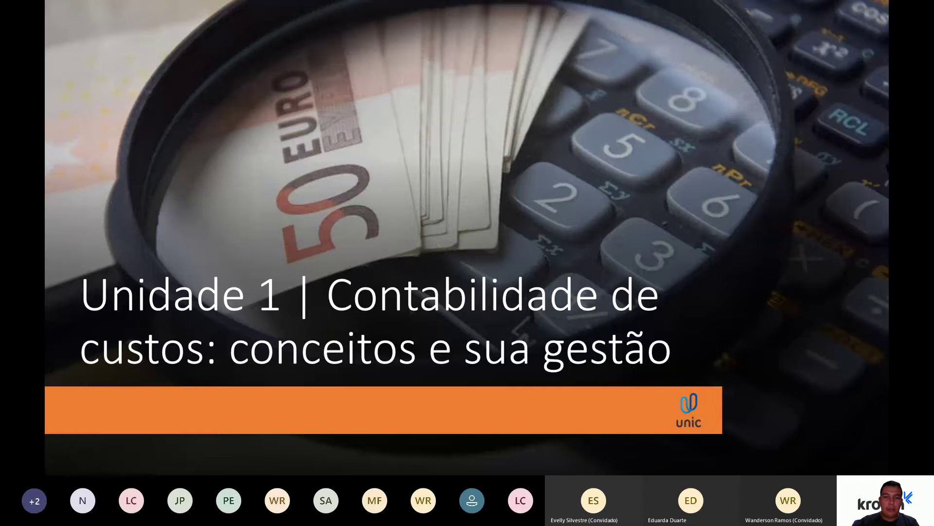
{"action": "key", "text": "Right"}
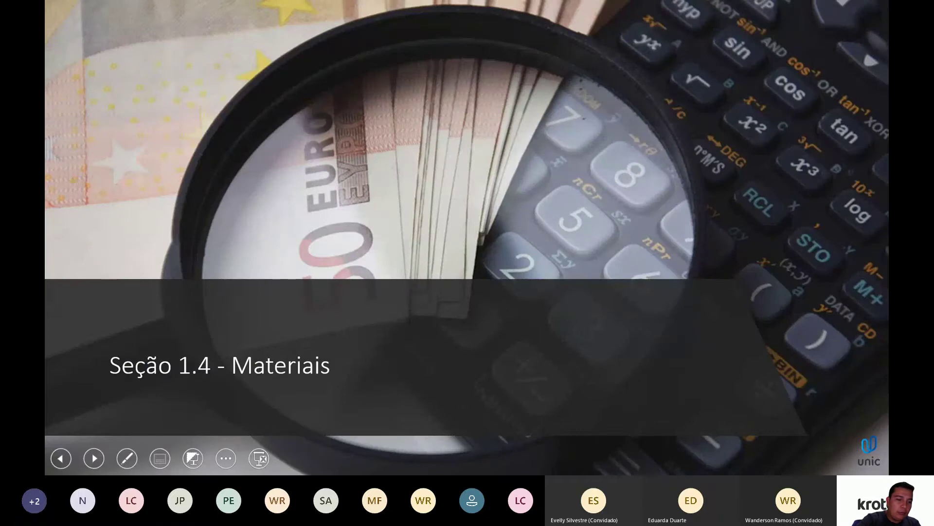
- With yellow ink, underline "tomada de decisão gerencial" and "Conceito e classificação" on the Seção 1.4 competences and content slide
{"action": "left_click", "coordinate": [127, 458]}
{"action": "left_click", "coordinate": [182, 398]}
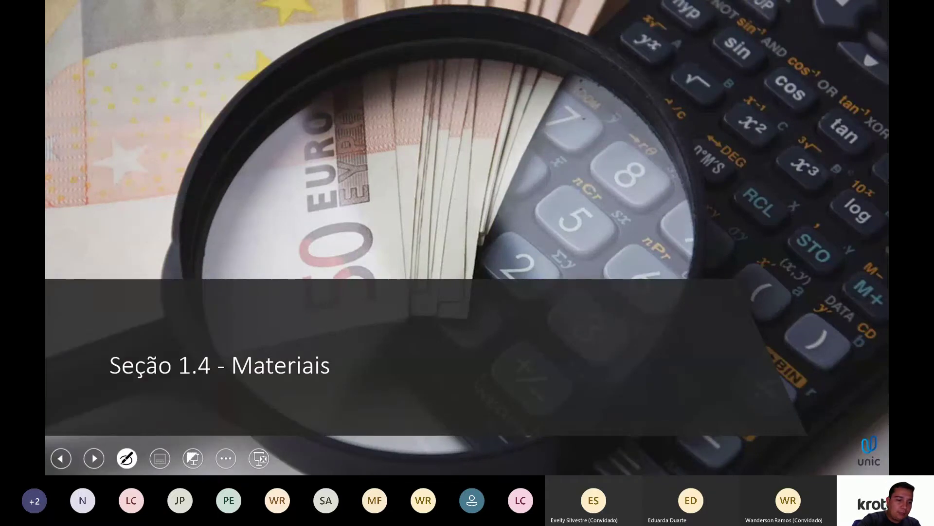
{"action": "mouse_move", "coordinate": [227, 376]}
{"action": "left_mouse_down"}
{"action": "mouse_move", "coordinate": [259, 385]}
{"action": "mouse_move", "coordinate": [287, 344]}
{"action": "mouse_move", "coordinate": [264, 413]}
{"action": "left_mouse_up"}
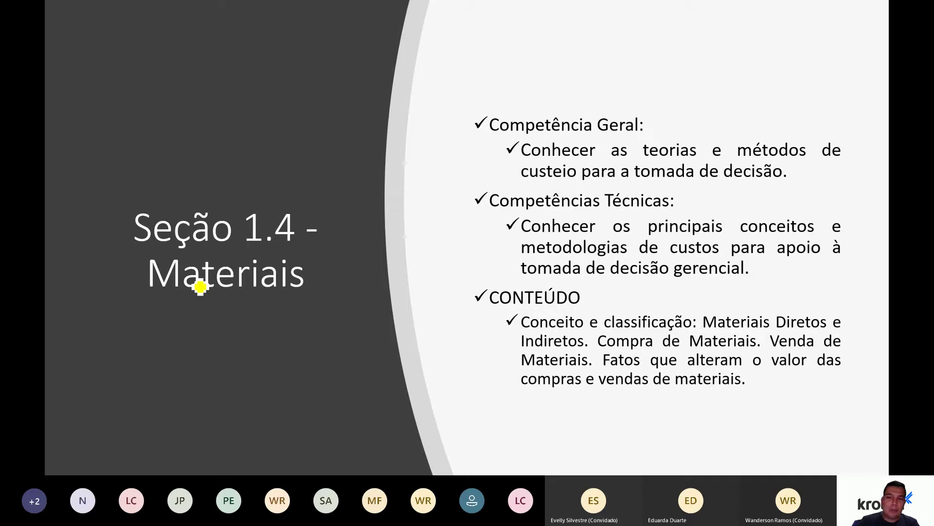
{"action": "left_click_drag", "start_coordinate": [540, 288], "coordinate": [762, 285]}
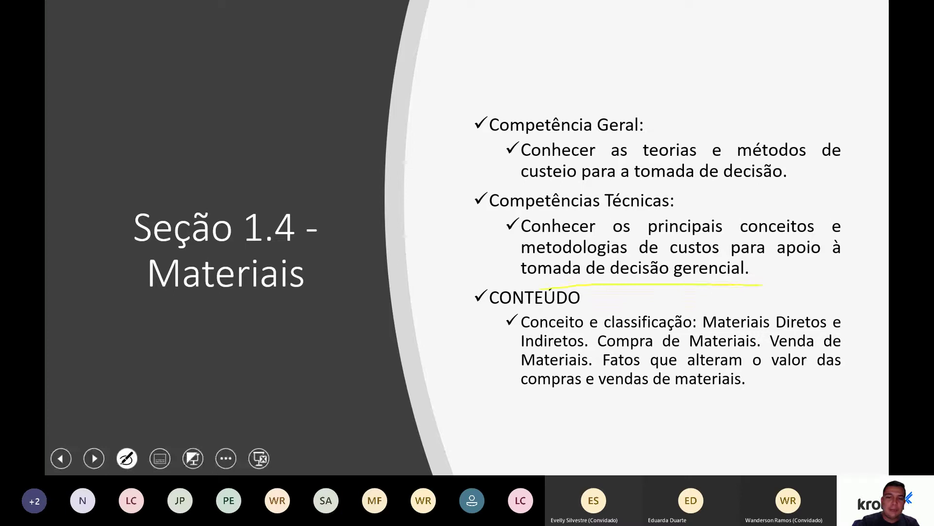
{"action": "left_click_drag", "start_coordinate": [542, 334], "coordinate": [632, 332]}
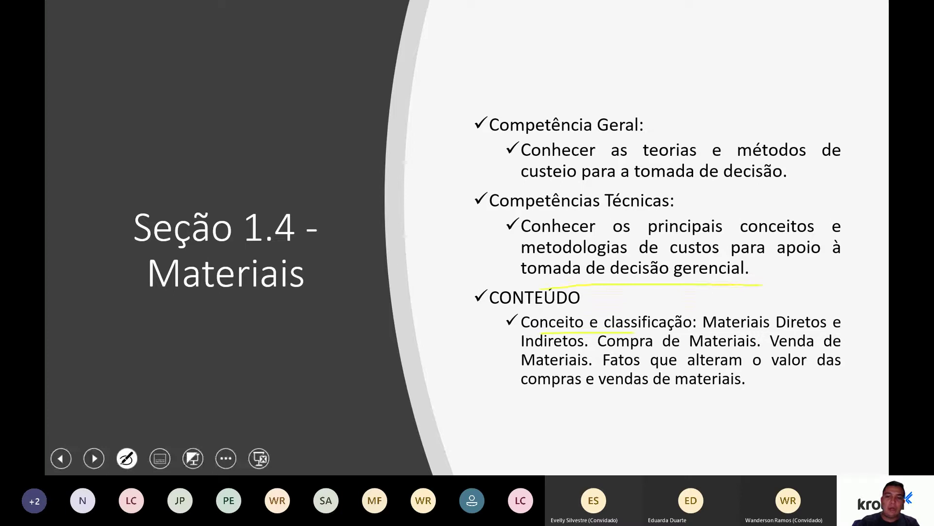